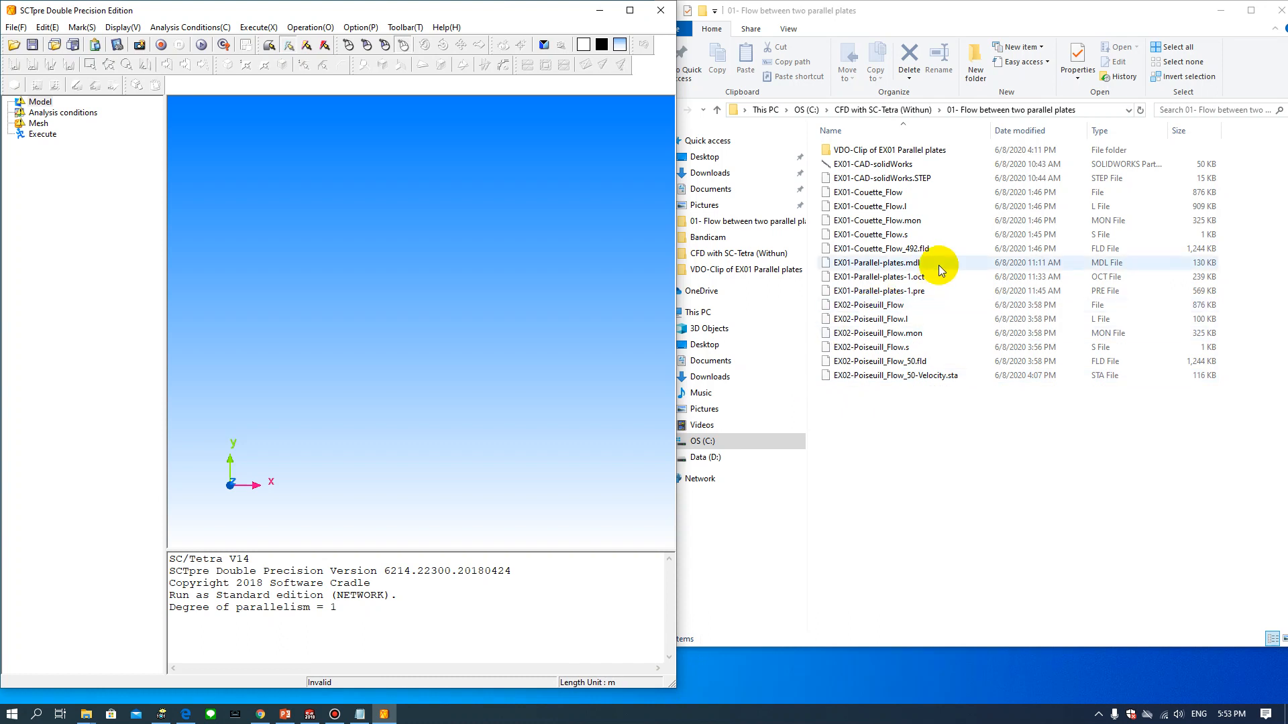
# Load EX01-Parallel-plates-1.pre and the condition file EX02-Poiseuill_Flow.s into SCTpre, clearing the current analysis conditions
pyautogui.click(842, 293)
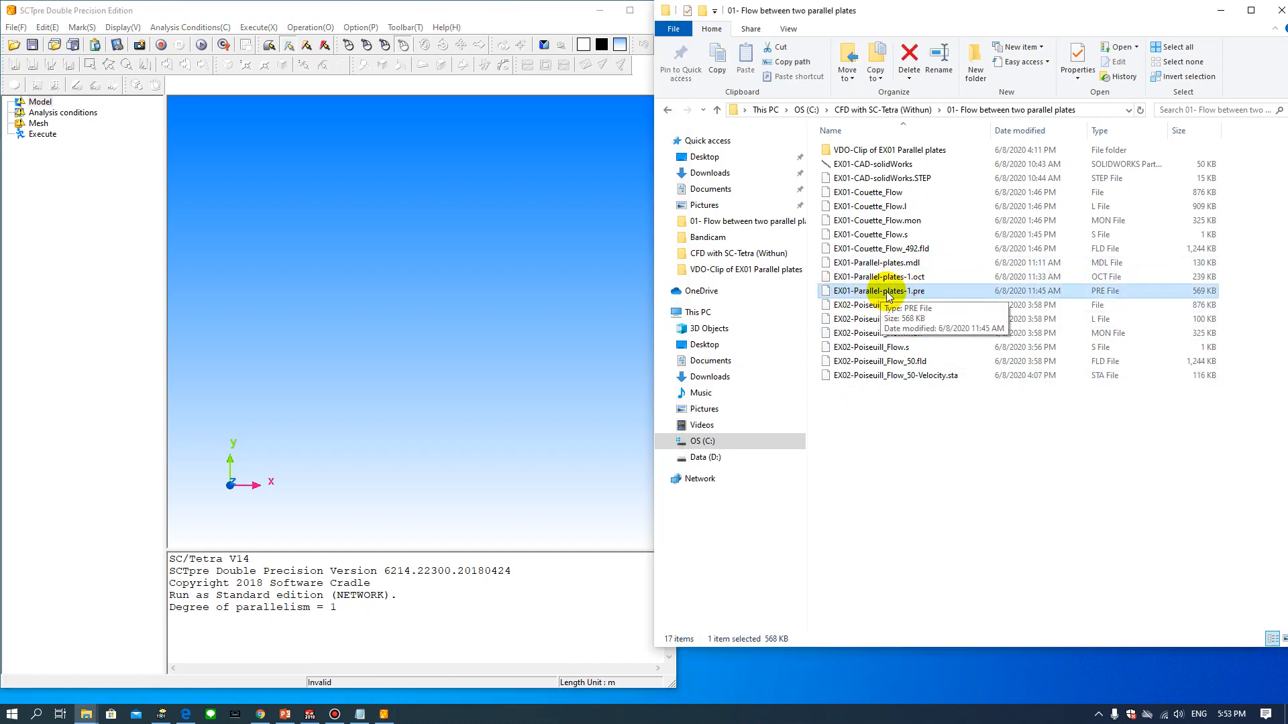
pyautogui.moveTo(900, 295); pyautogui.dragTo(312, 232)
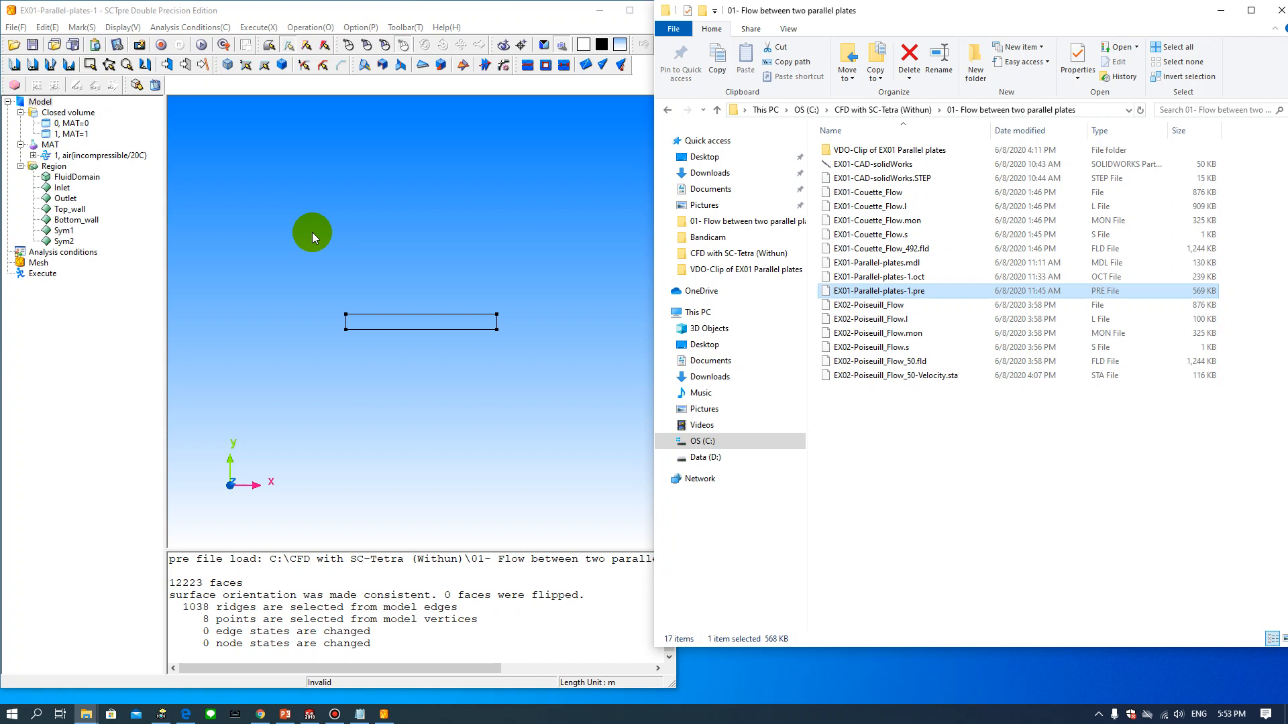
pyautogui.click(876, 348)
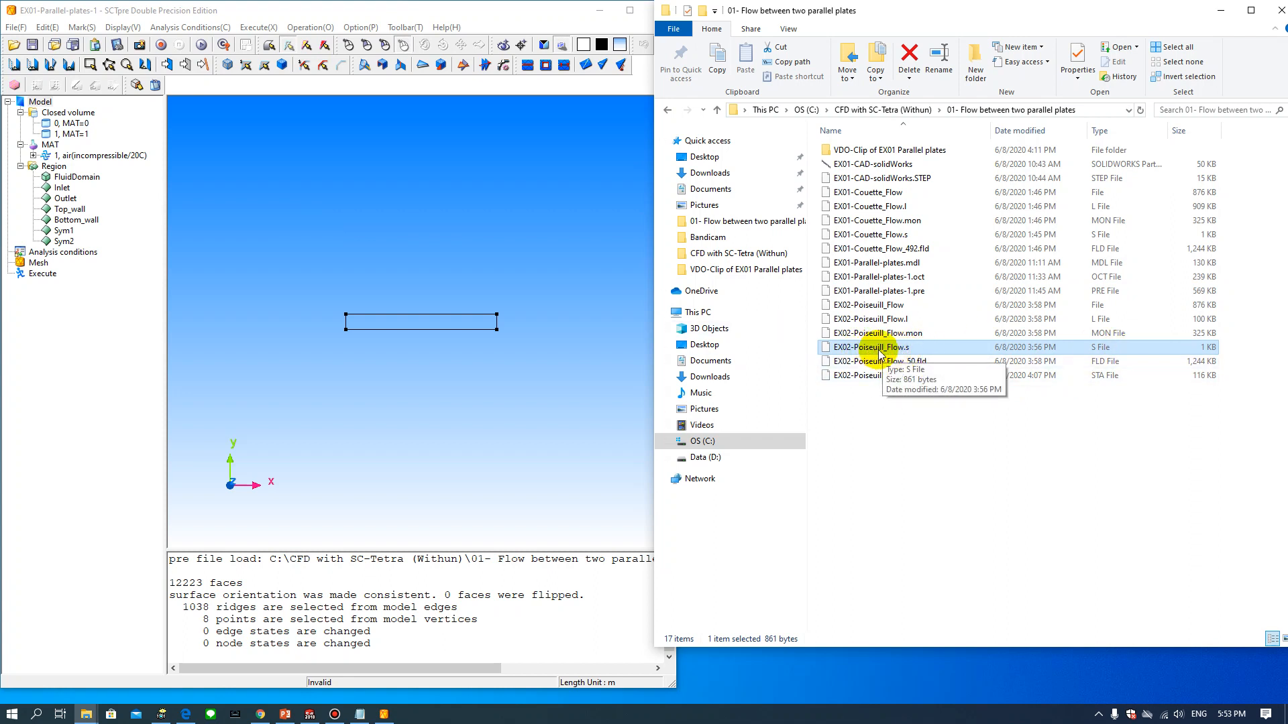
pyautogui.moveTo(879, 355); pyautogui.dragTo(533, 369)
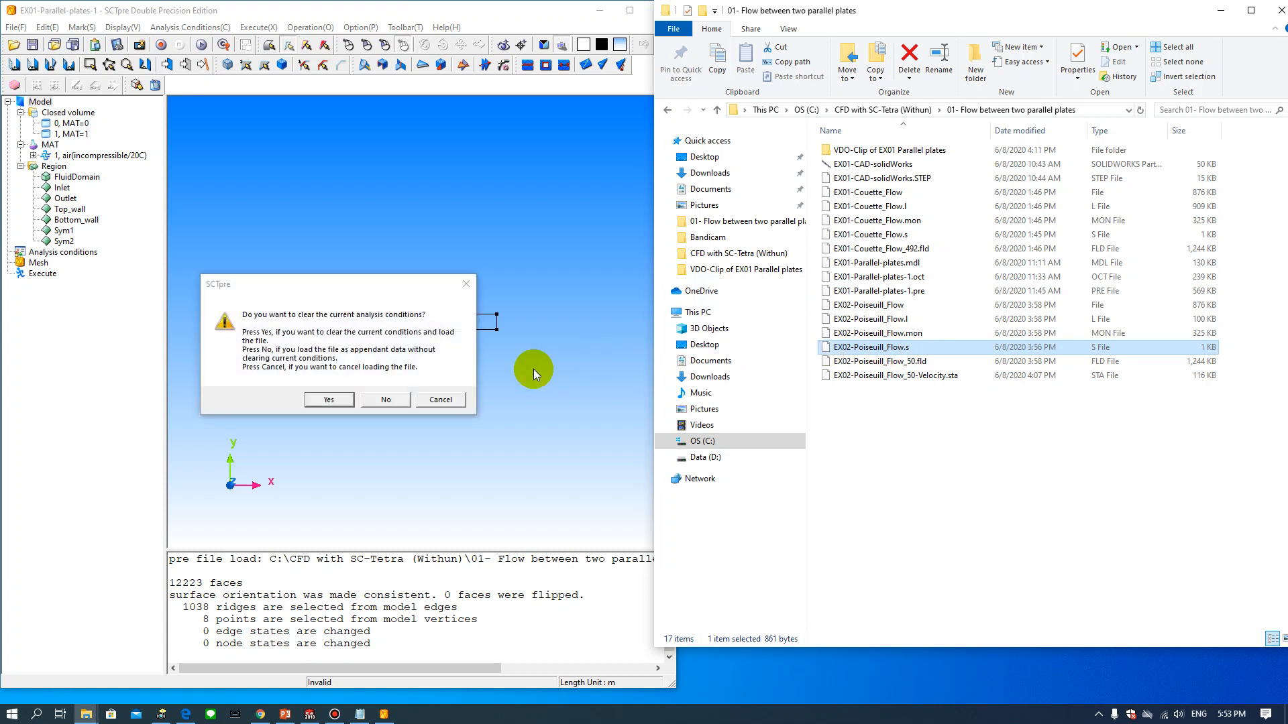
pyautogui.click(327, 401)
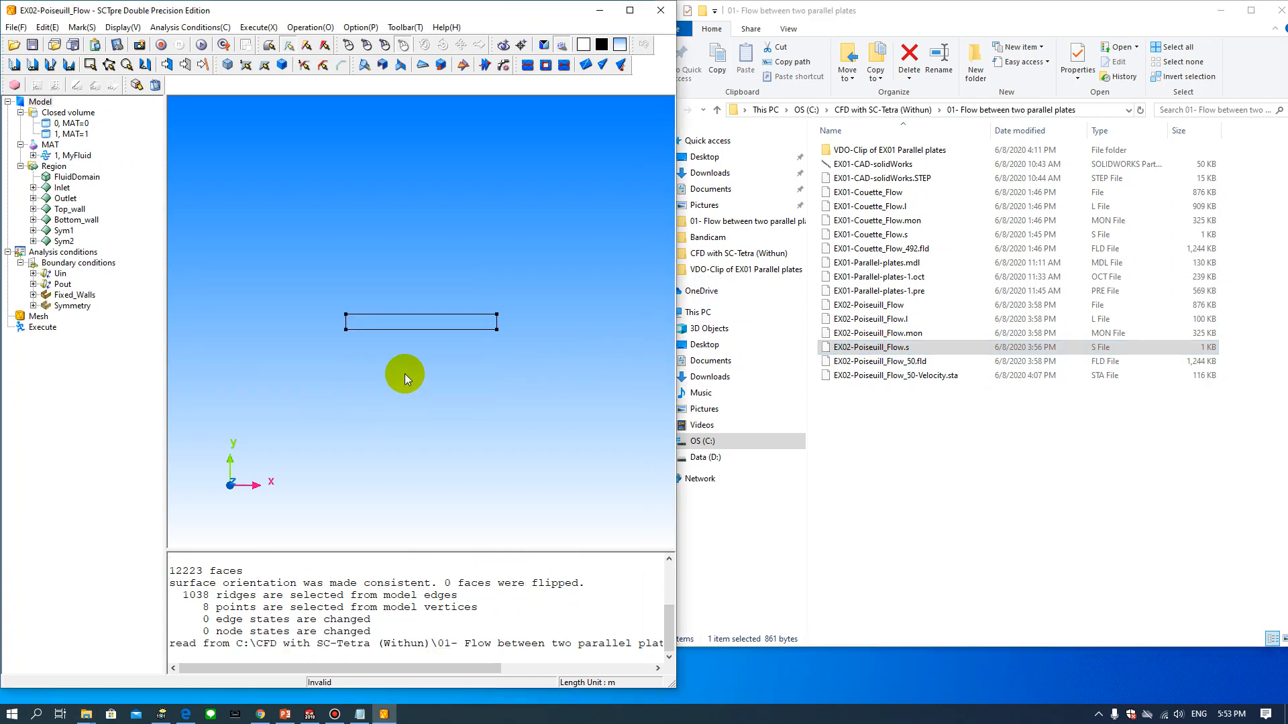
# Open the analysis conditions at the boundary conditions page, keeping the plate model visible beside the wizard
pyautogui.doubleClick(72, 255)
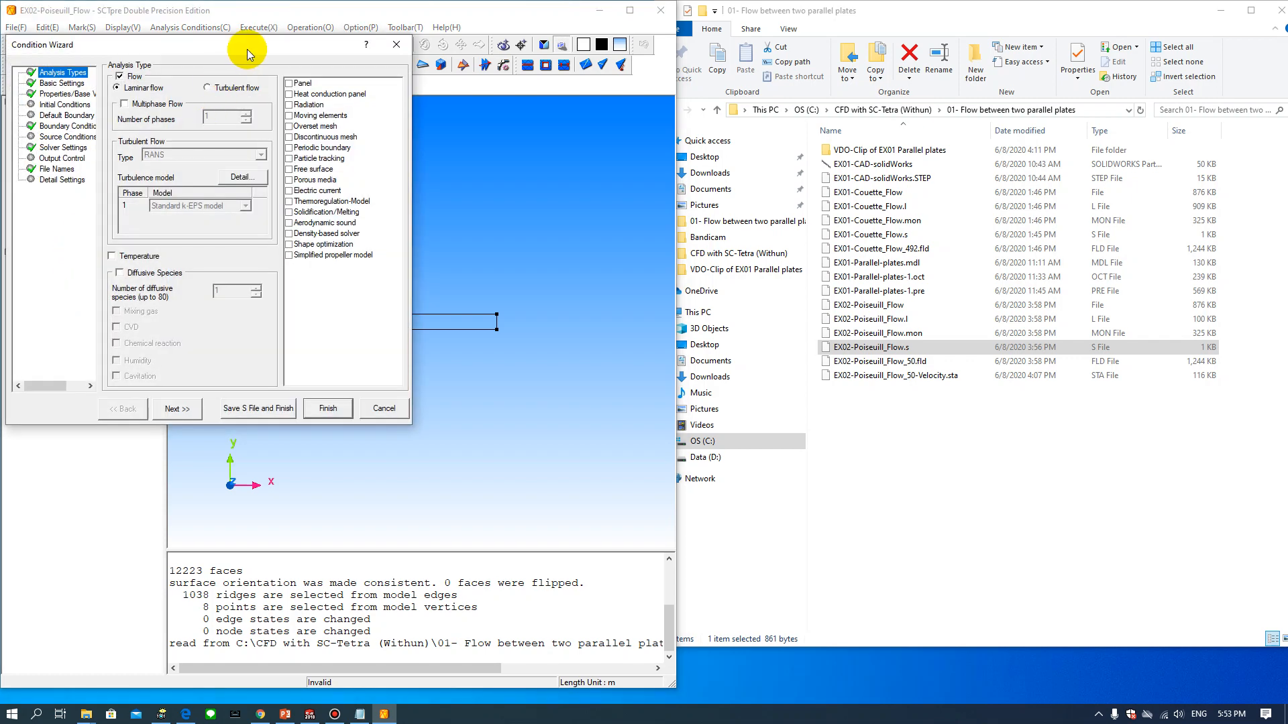
pyautogui.moveTo(247, 47); pyautogui.dragTo(862, 146)
pyautogui.click(684, 220)
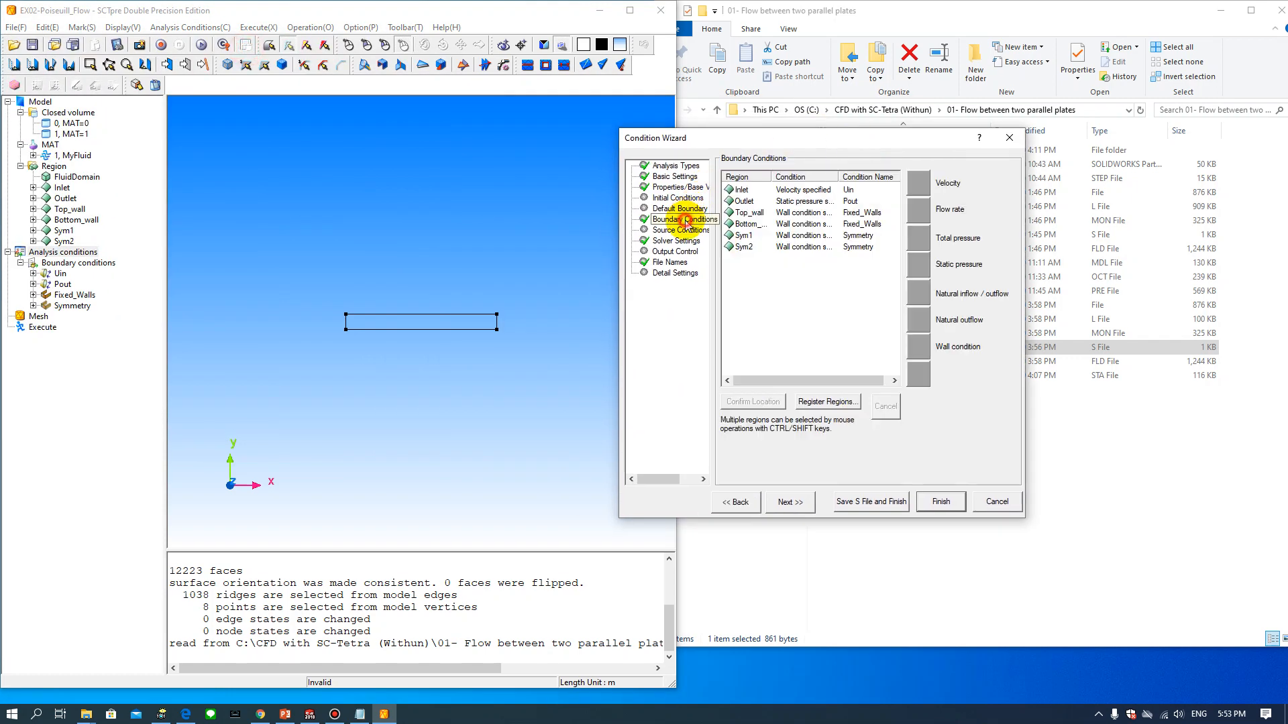
pyautogui.moveTo(796, 144); pyautogui.dragTo(741, 246)
pyautogui.moveTo(398, 276); pyautogui.dragTo(591, 307, button='right')
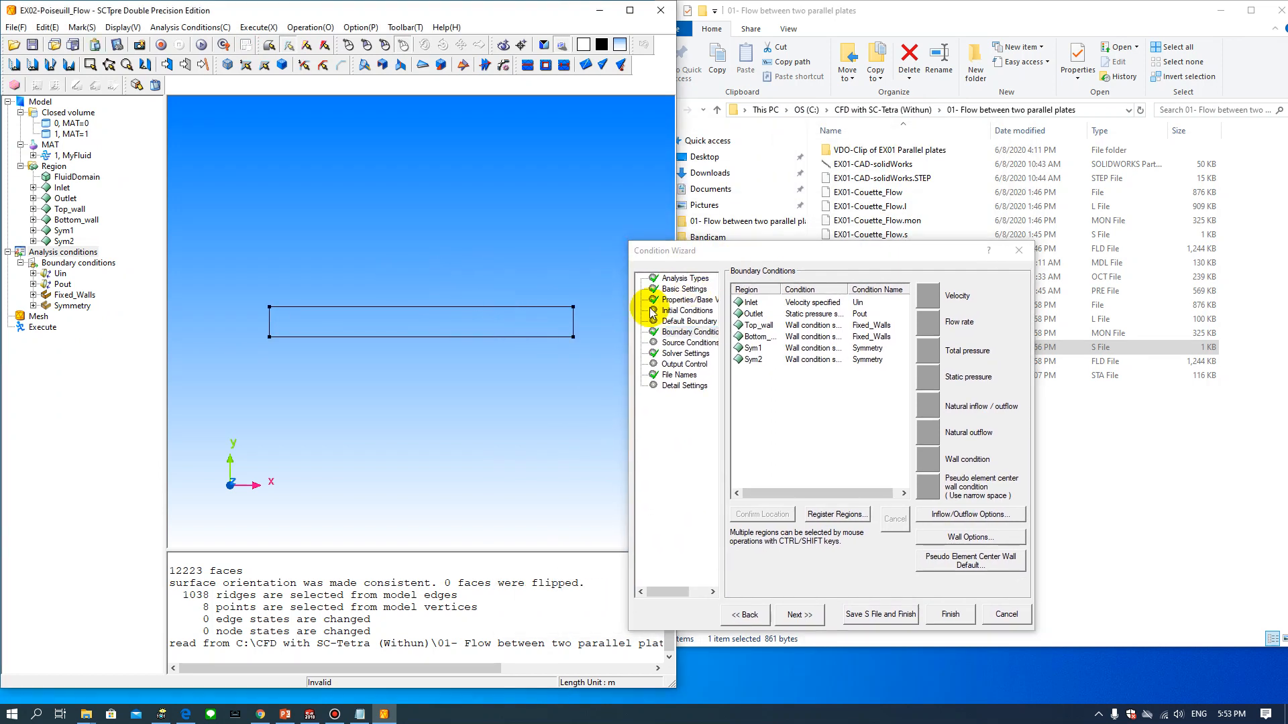
# Remove the static pressure condition Pout from the Outlet region
pyautogui.click(807, 306)
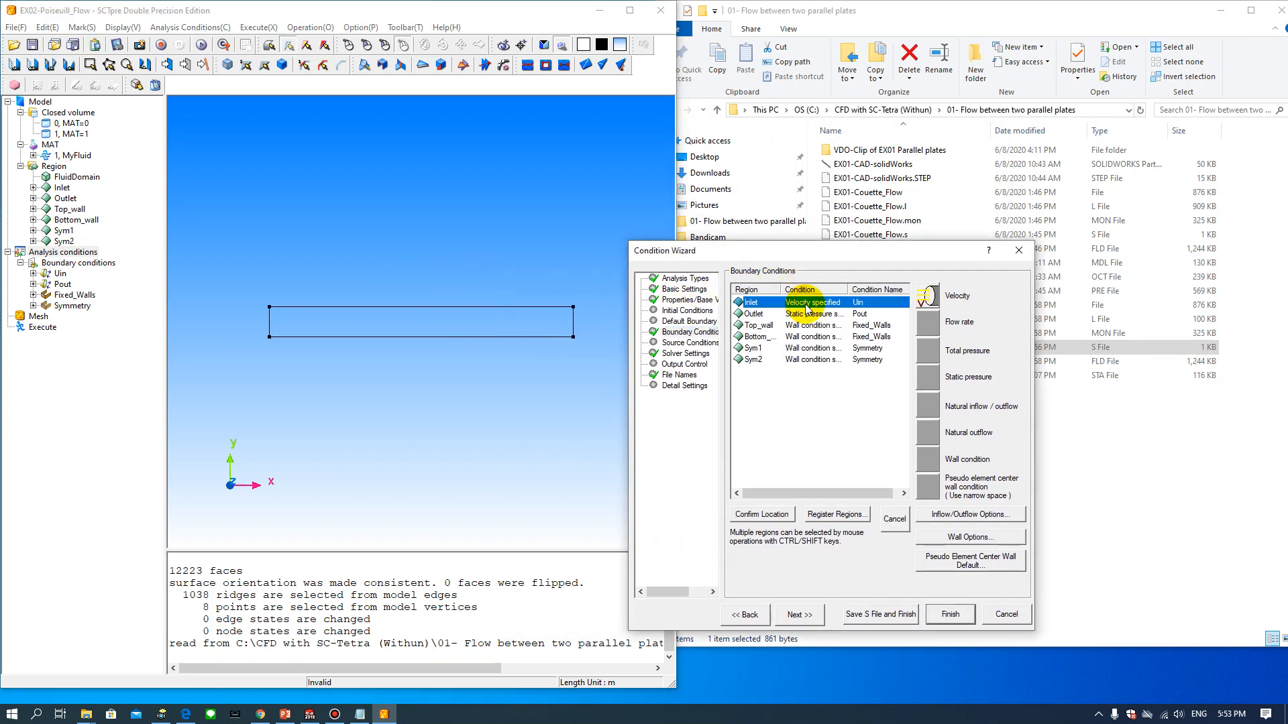
pyautogui.click(809, 316)
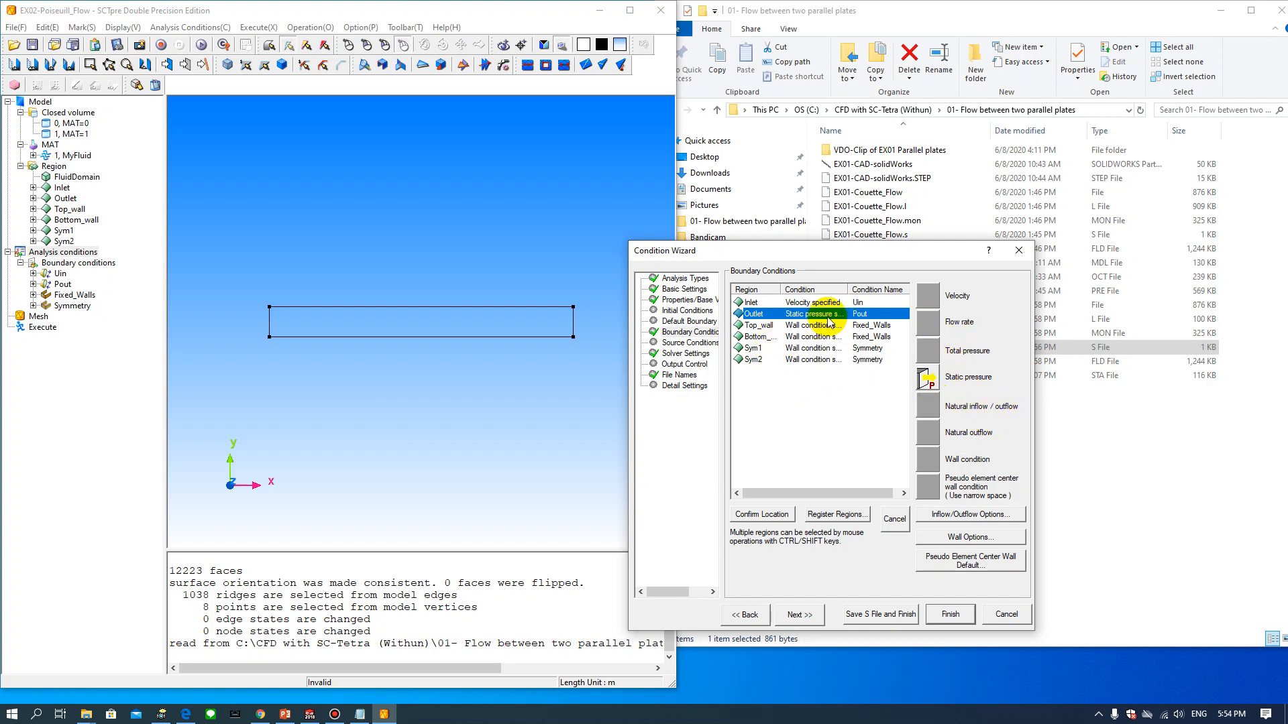
pyautogui.click(811, 404)
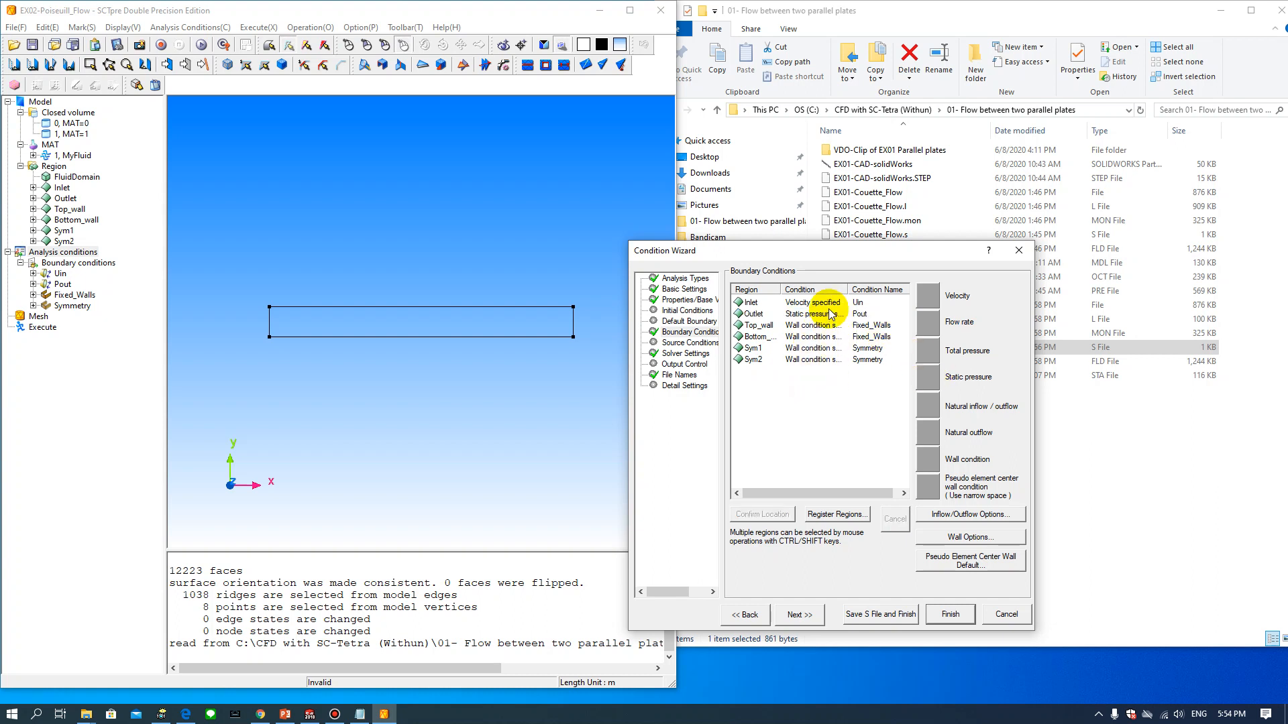
pyautogui.click(830, 315)
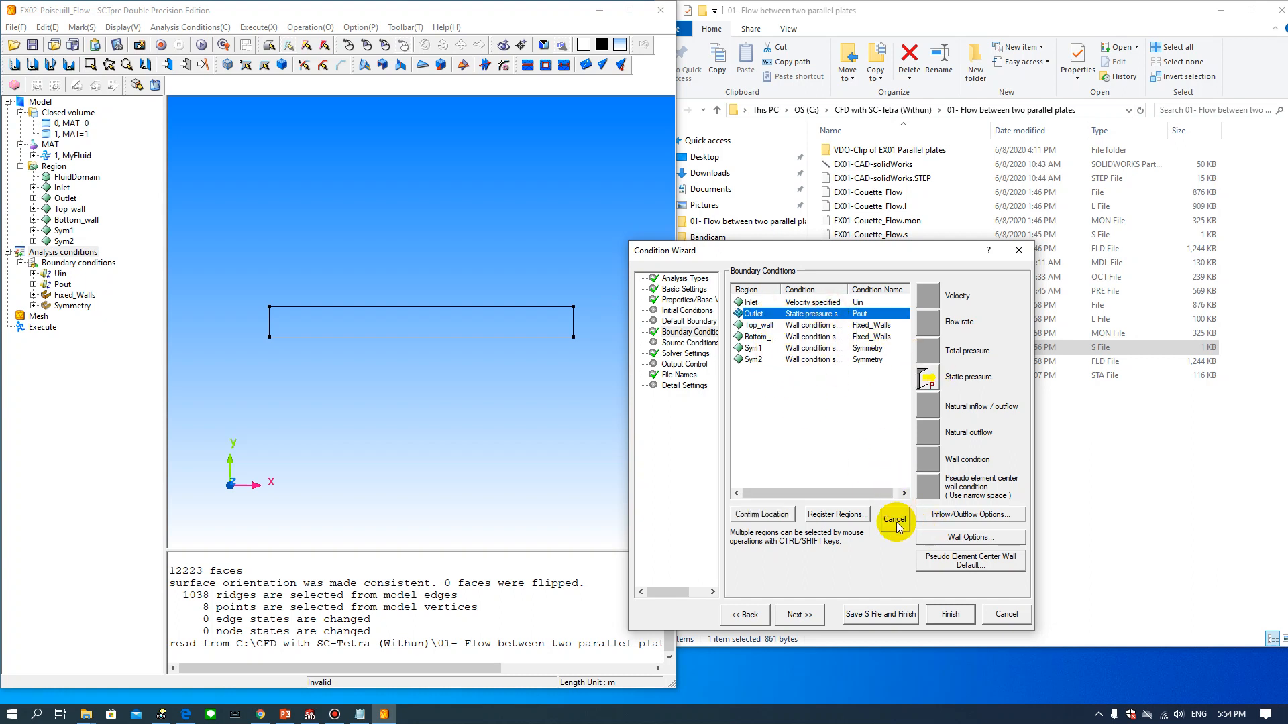
pyautogui.click(896, 521)
pyautogui.click(846, 442)
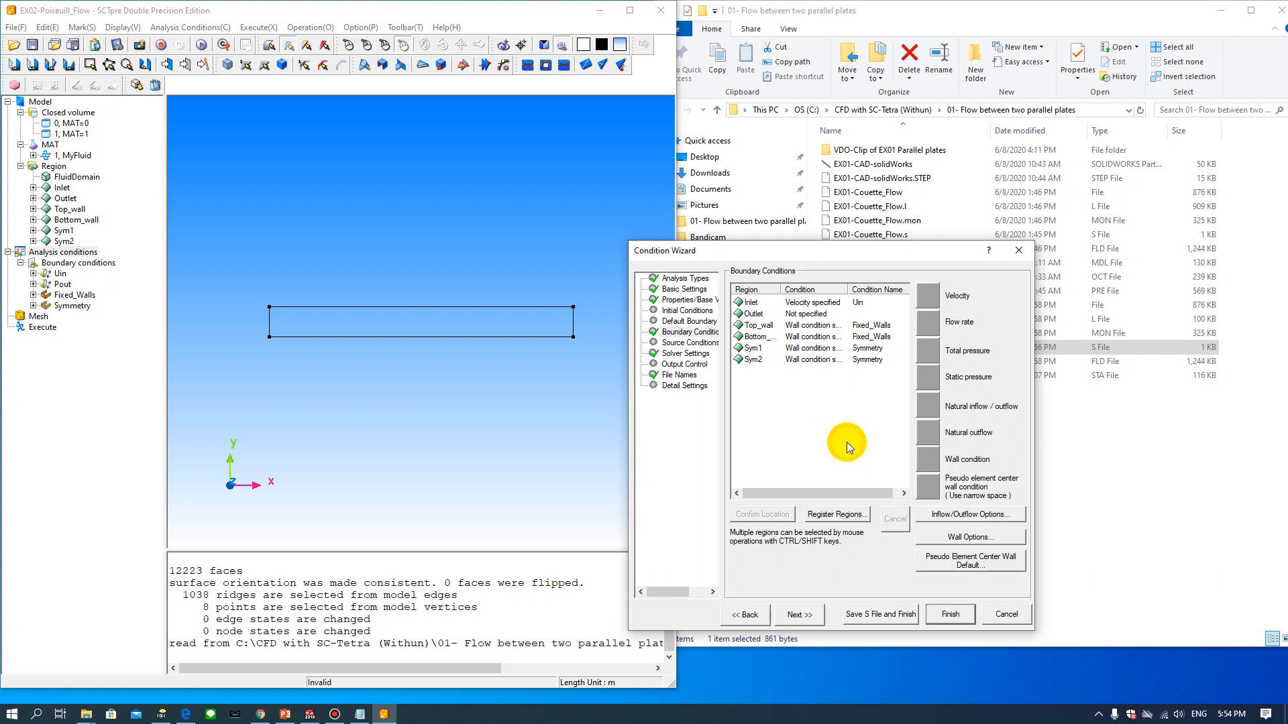
# Open the wall condition of Top_wall and rename it Moving_TopWall
pyautogui.click(801, 326)
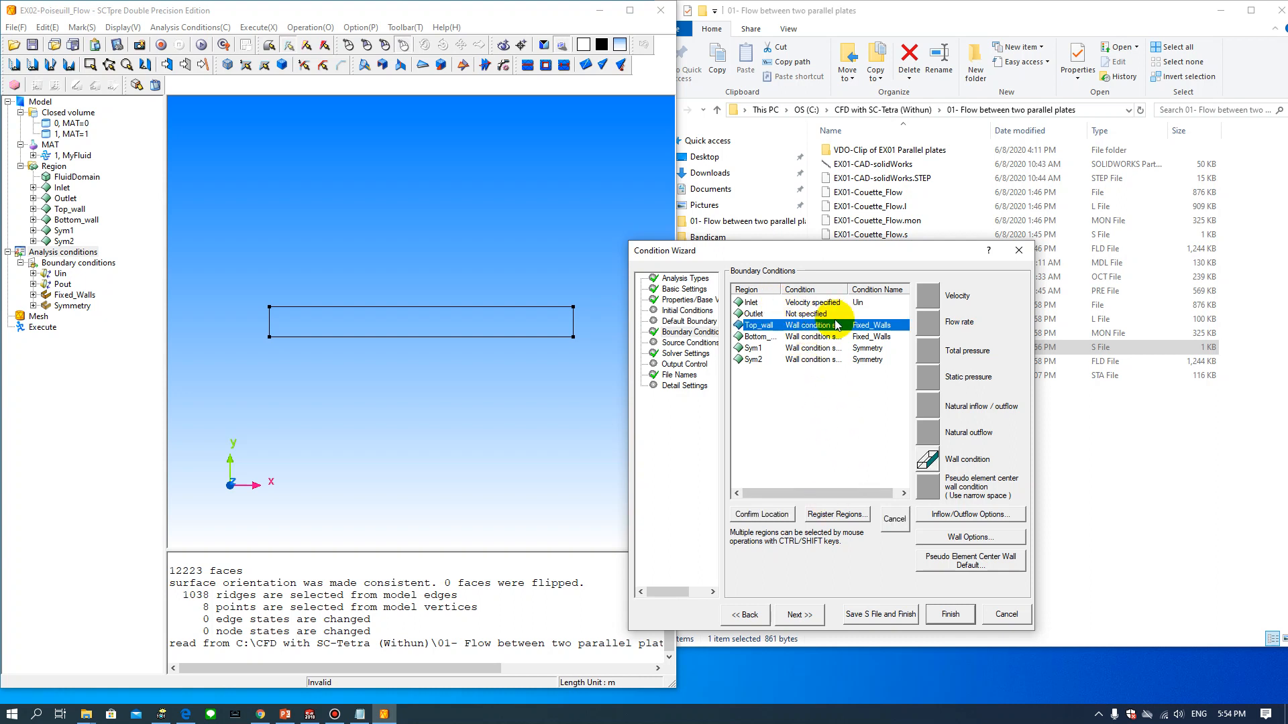
pyautogui.doubleClick(811, 327)
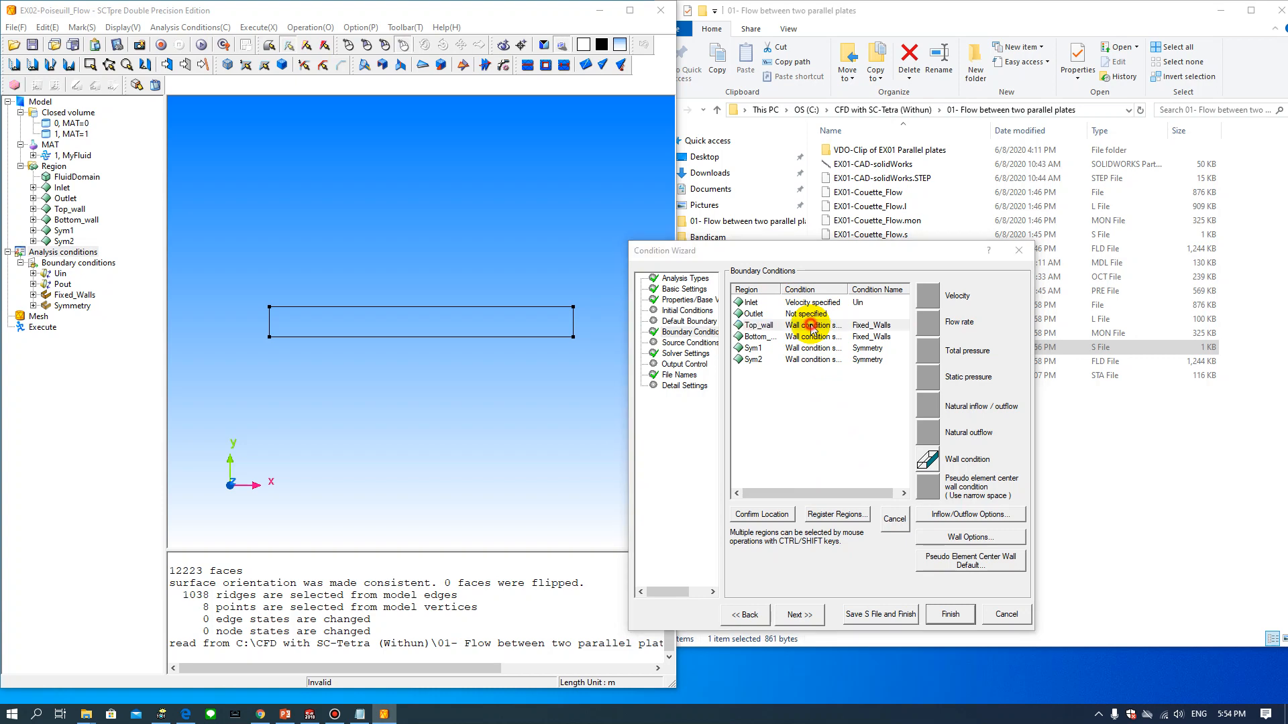
pyautogui.click(973, 221)
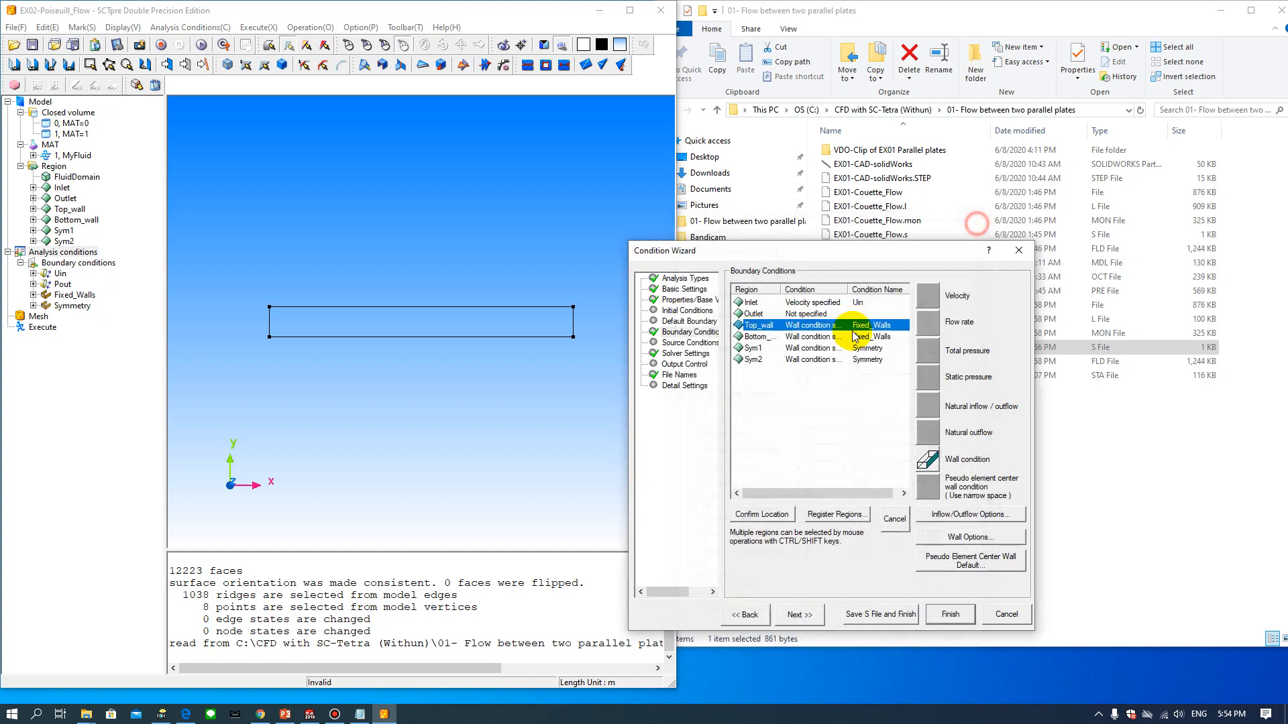
pyautogui.doubleClick(843, 331)
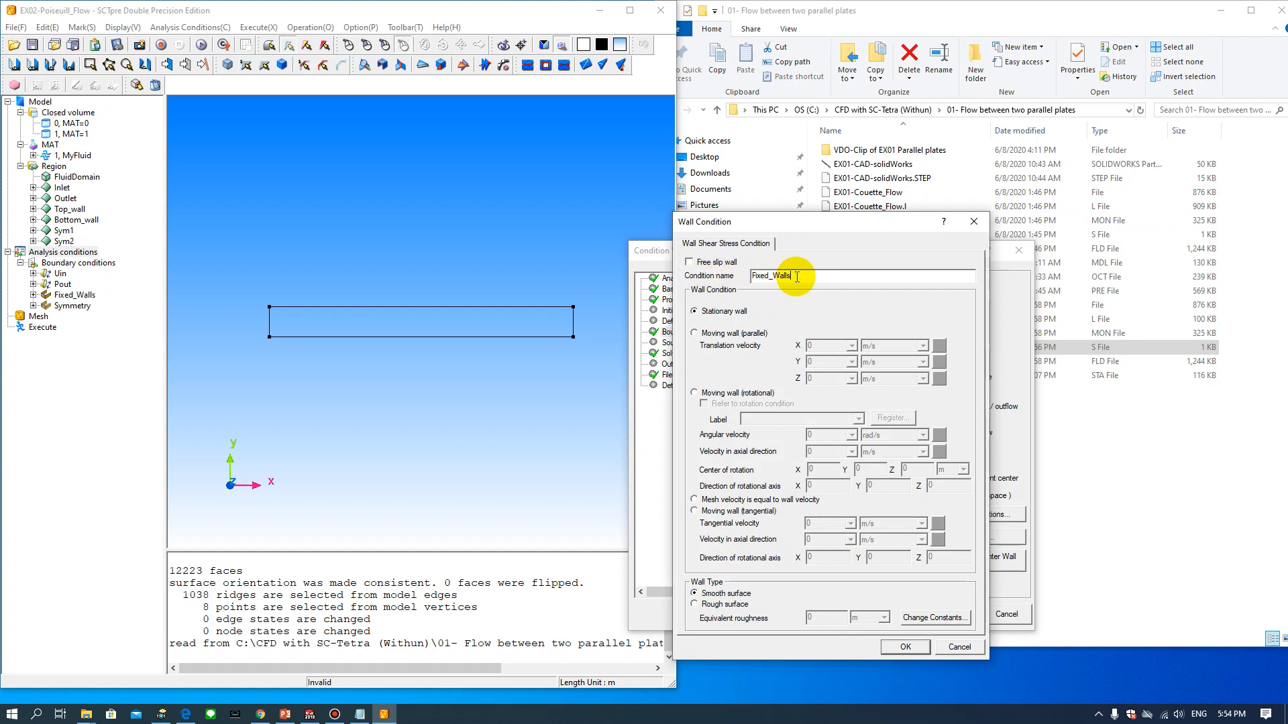
pyautogui.moveTo(797, 276); pyautogui.dragTo(712, 275)
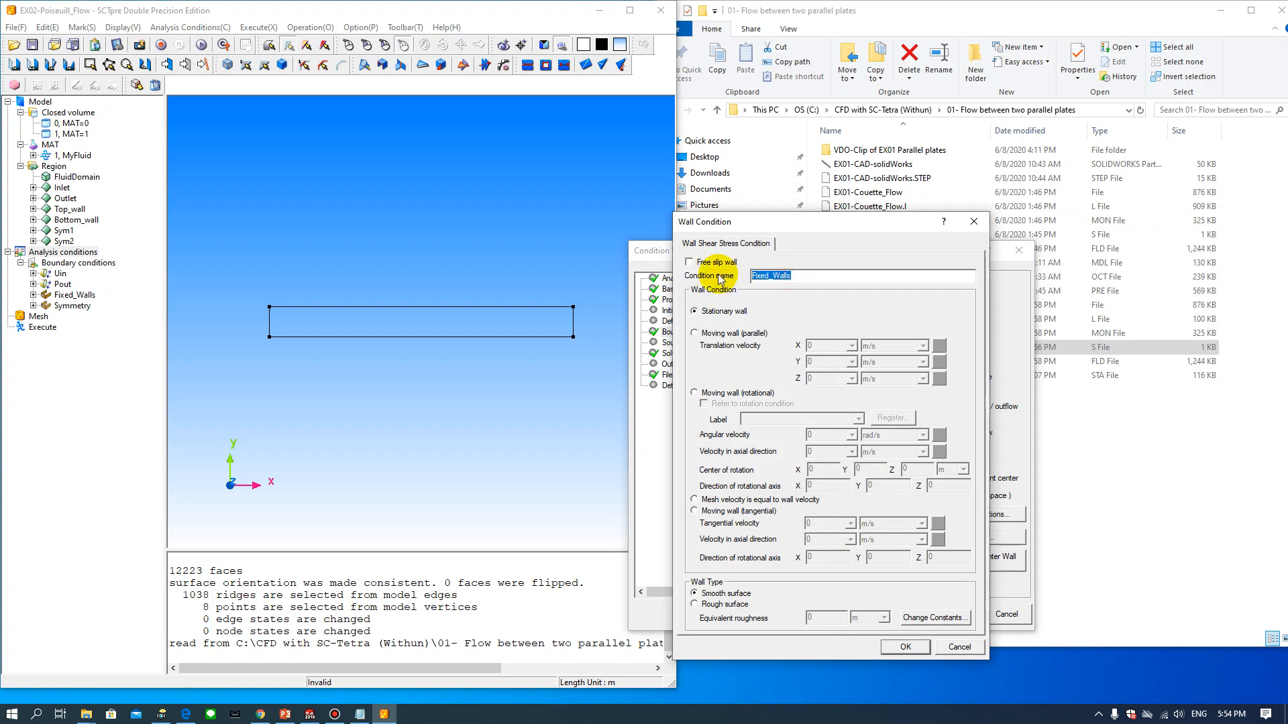
pyautogui.write('Mo')
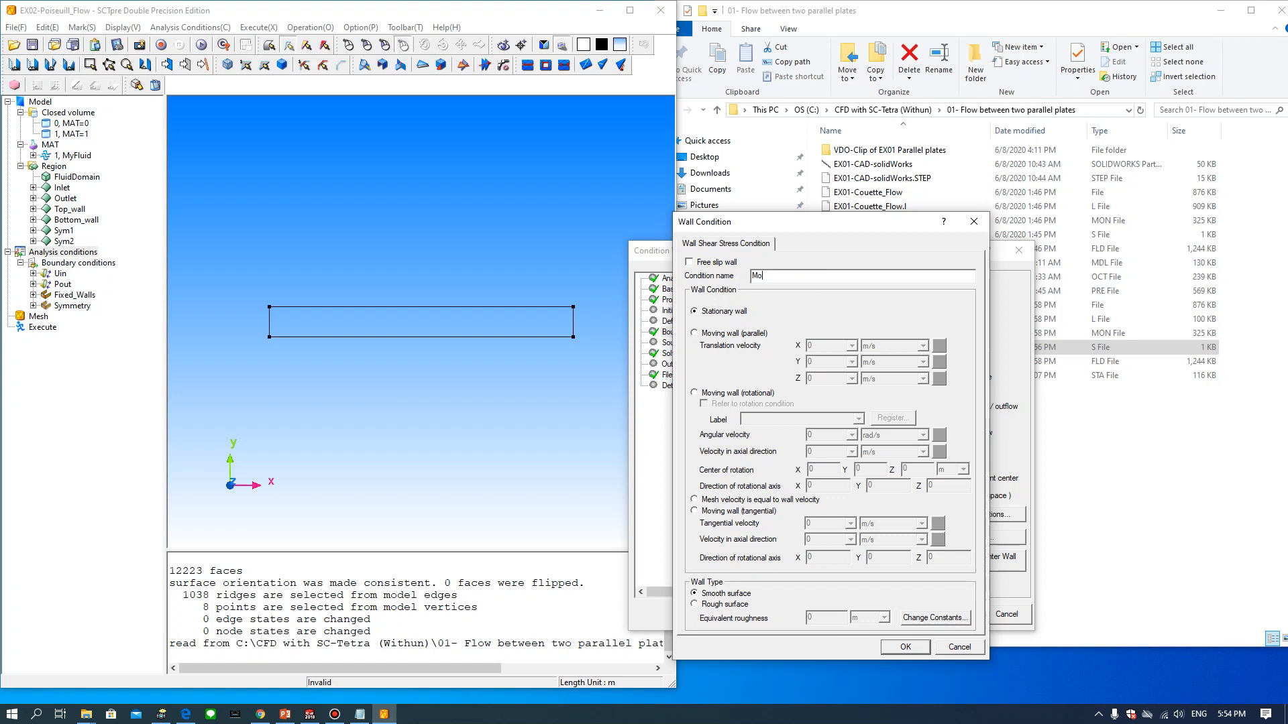
pyautogui.write('ving Topwa')
pyautogui.press('BackSpace')
pyautogui.press('BackSpace')
pyautogui.write('Wall')
# Make the wall condition a parallel moving wall with an X translation velocity of -2 m/s
pyautogui.click(694, 334)
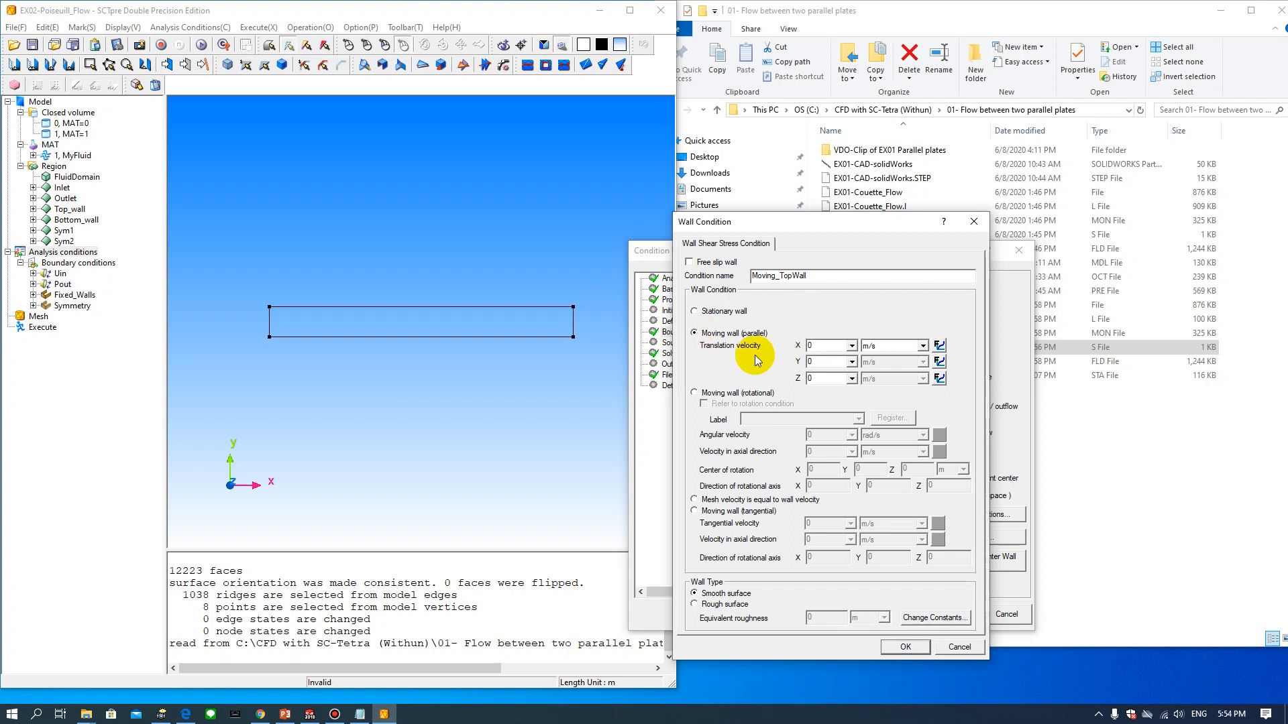
pyautogui.doubleClick(835, 346)
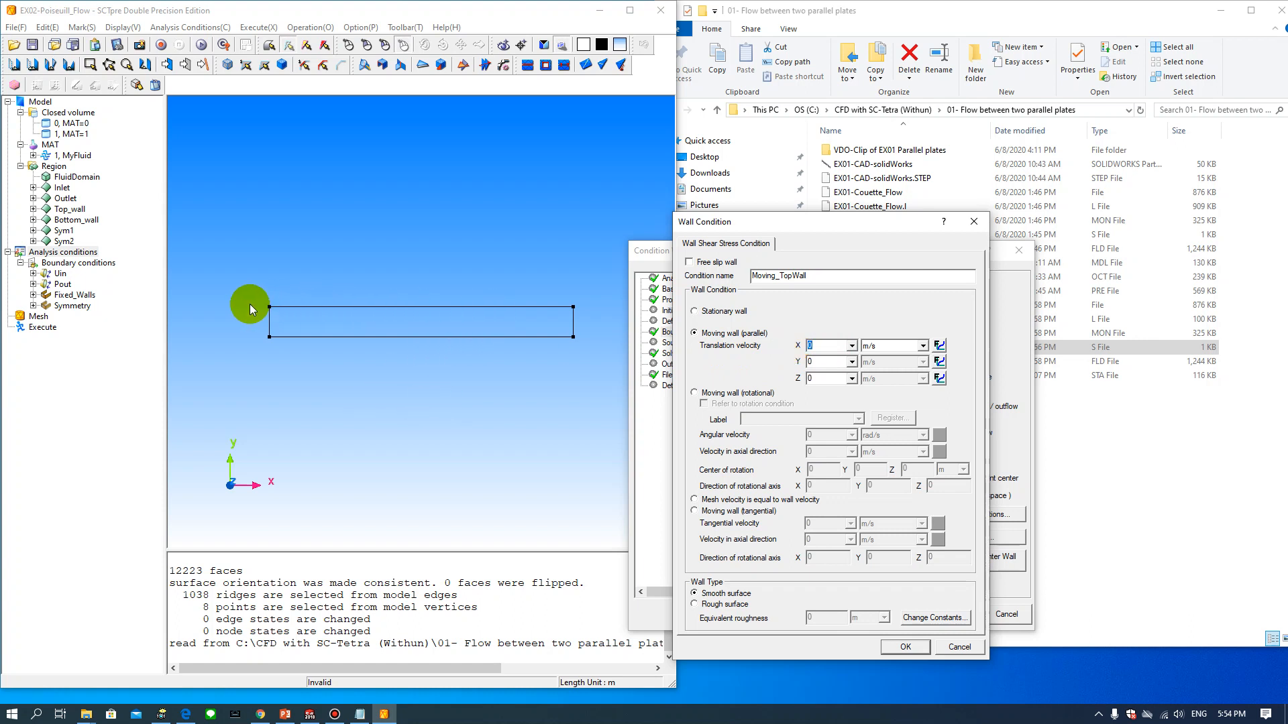
pyautogui.write('-2')
pyautogui.click(907, 645)
pyautogui.click(834, 405)
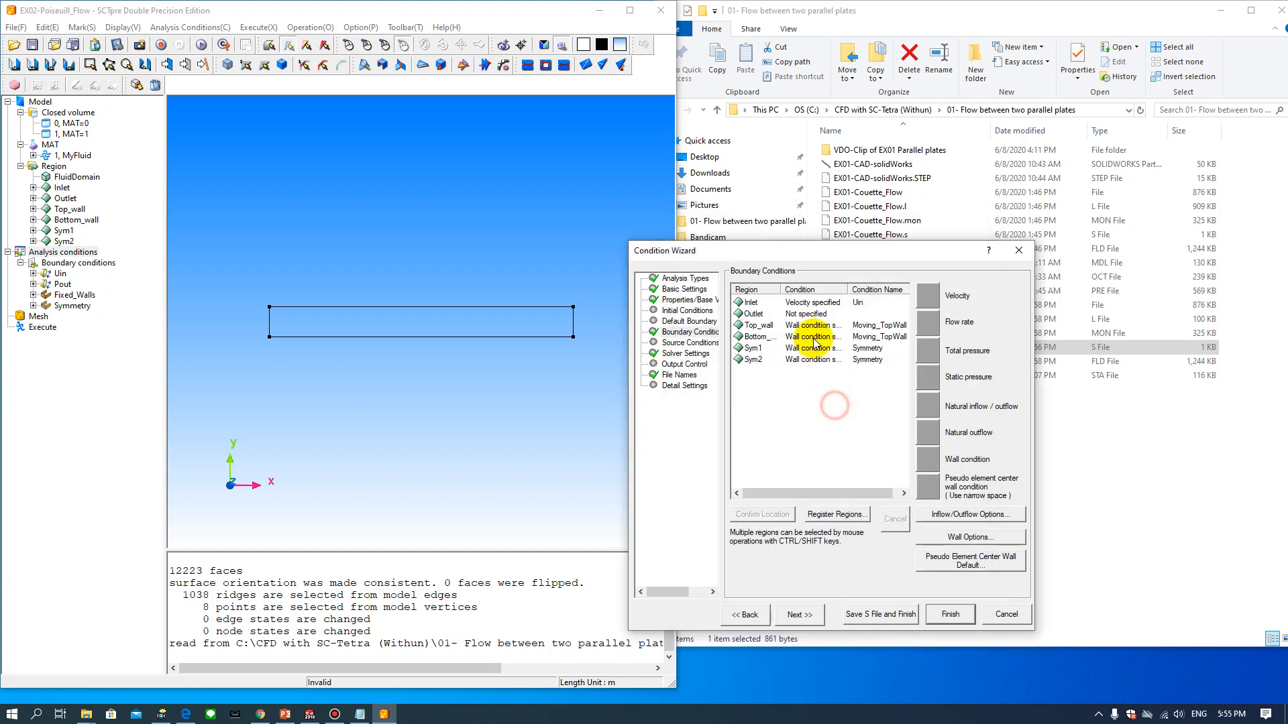
# Assign a natural inflow/outflow condition named Out_In-flow to the Outlet region
pyautogui.click(753, 314)
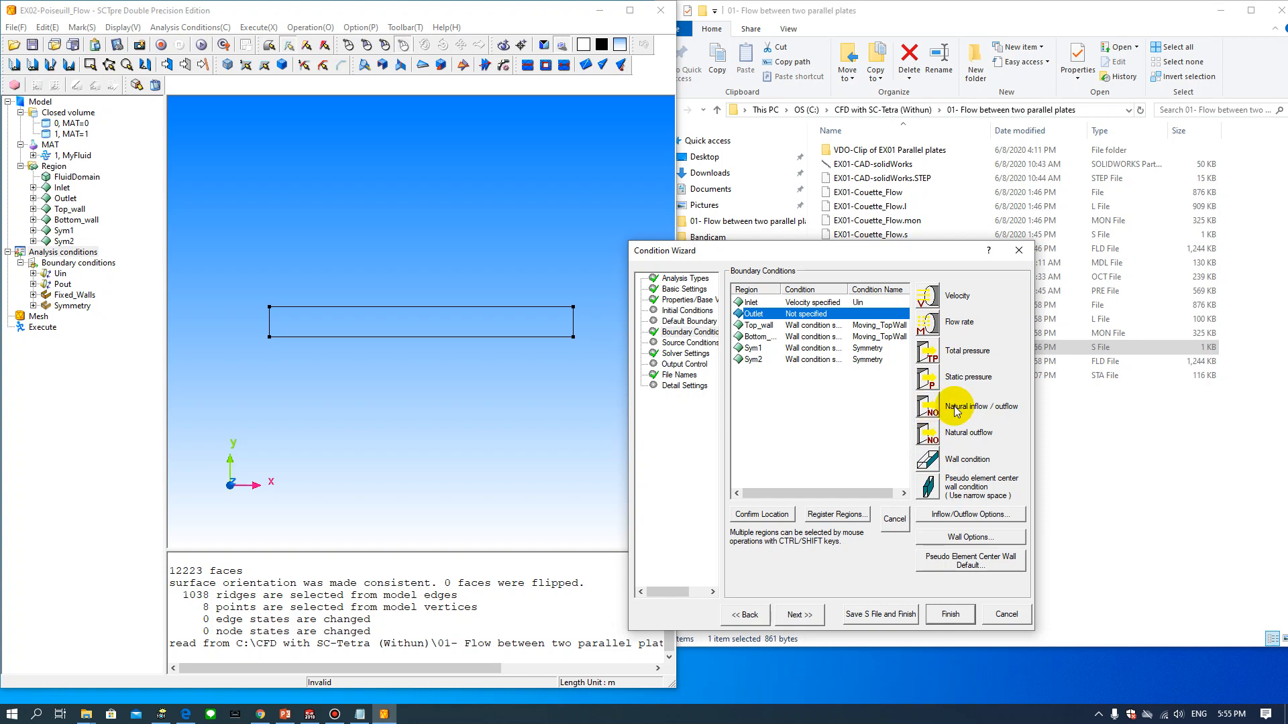
pyautogui.click(927, 409)
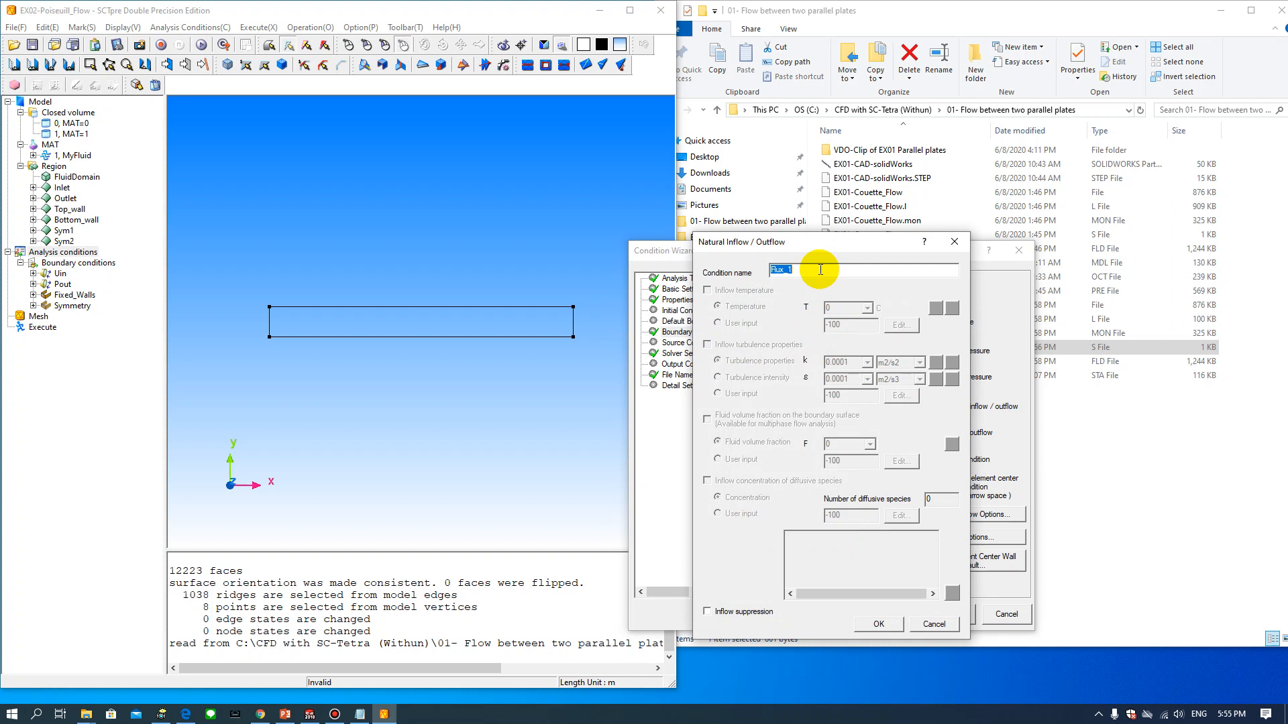
pyautogui.write('Out_I')
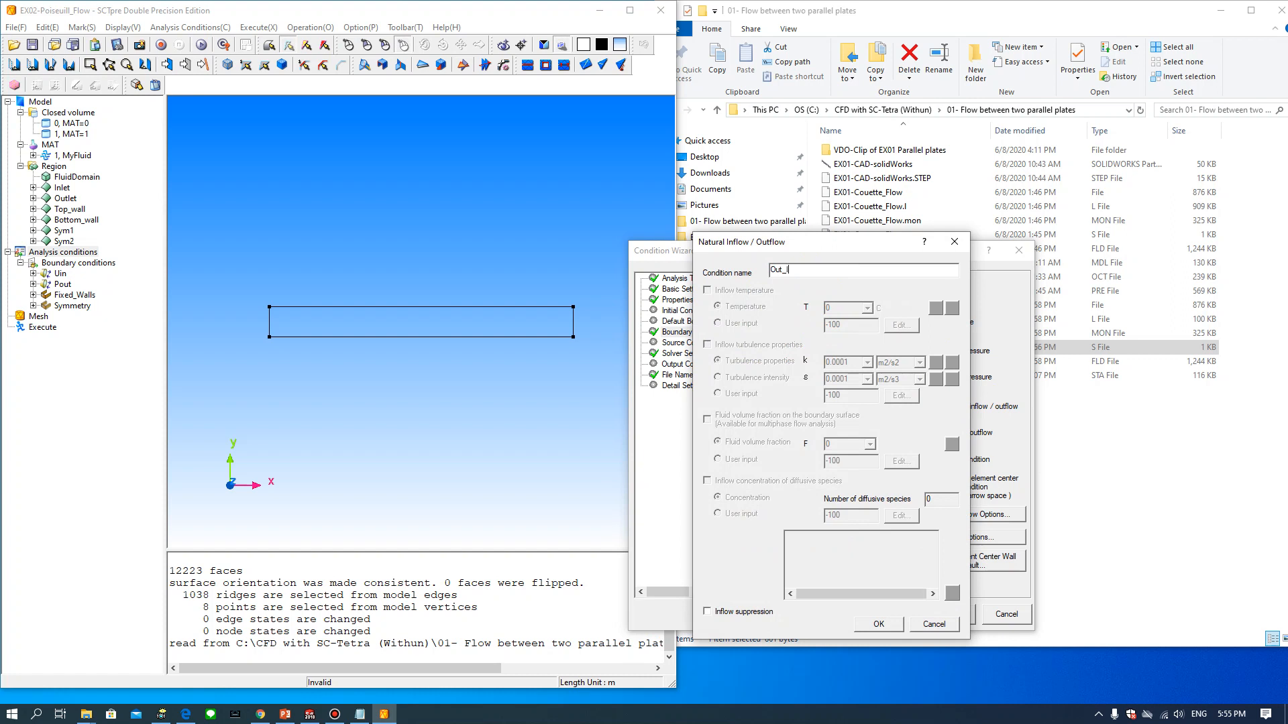
pyautogui.write('n-flow')
pyautogui.click(880, 625)
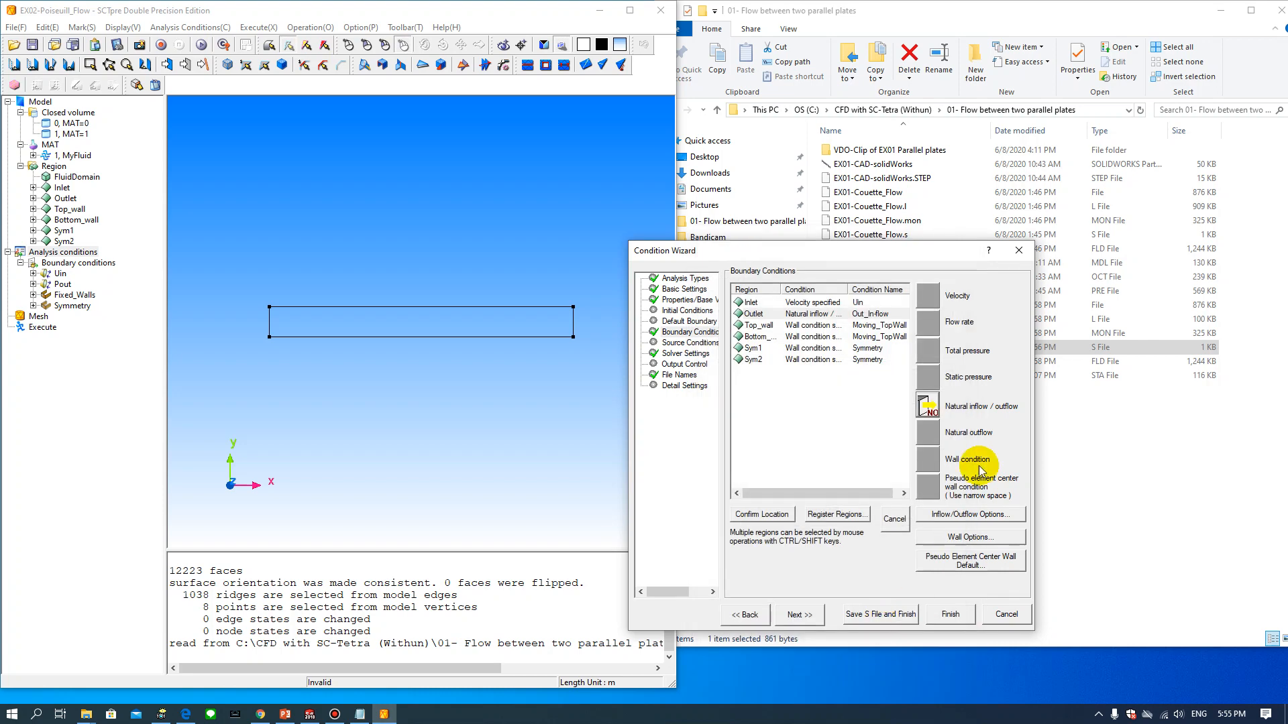
# Review the boundary conditions assigned to the inlet, outlet, top wall, bottom wall and Sym1 regions
pyautogui.click(822, 302)
pyautogui.click(819, 316)
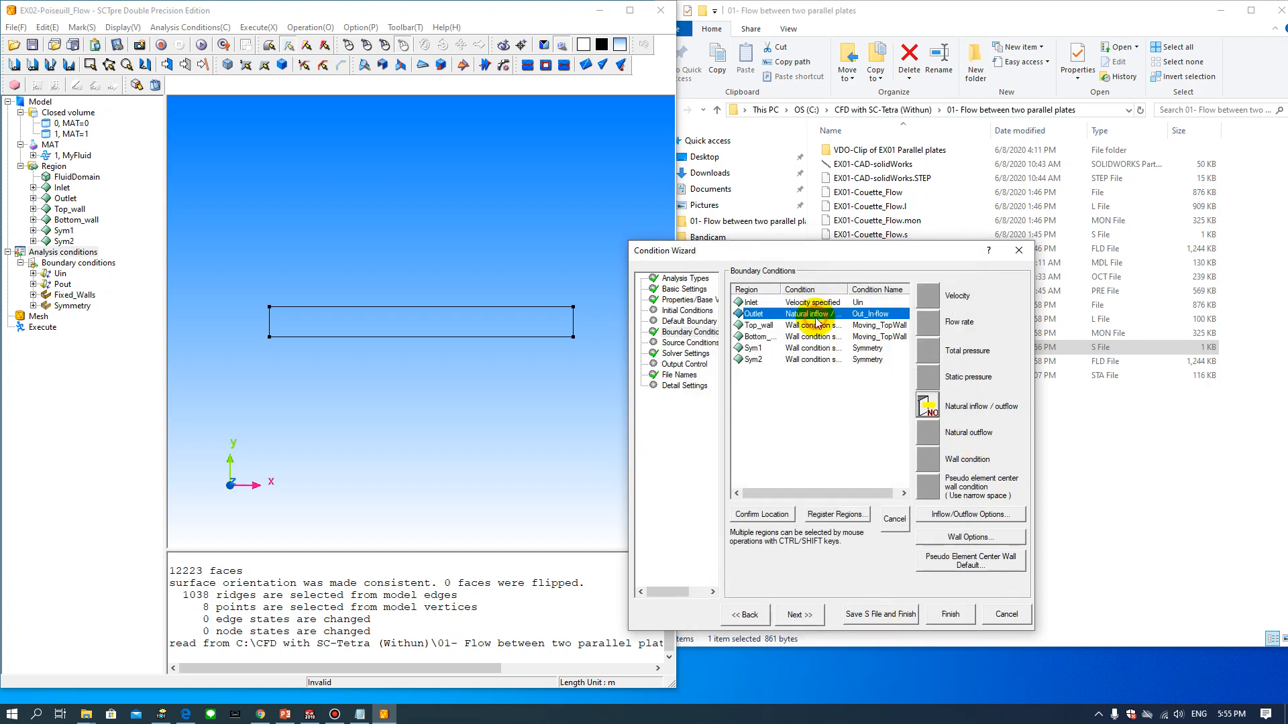
pyautogui.click(787, 305)
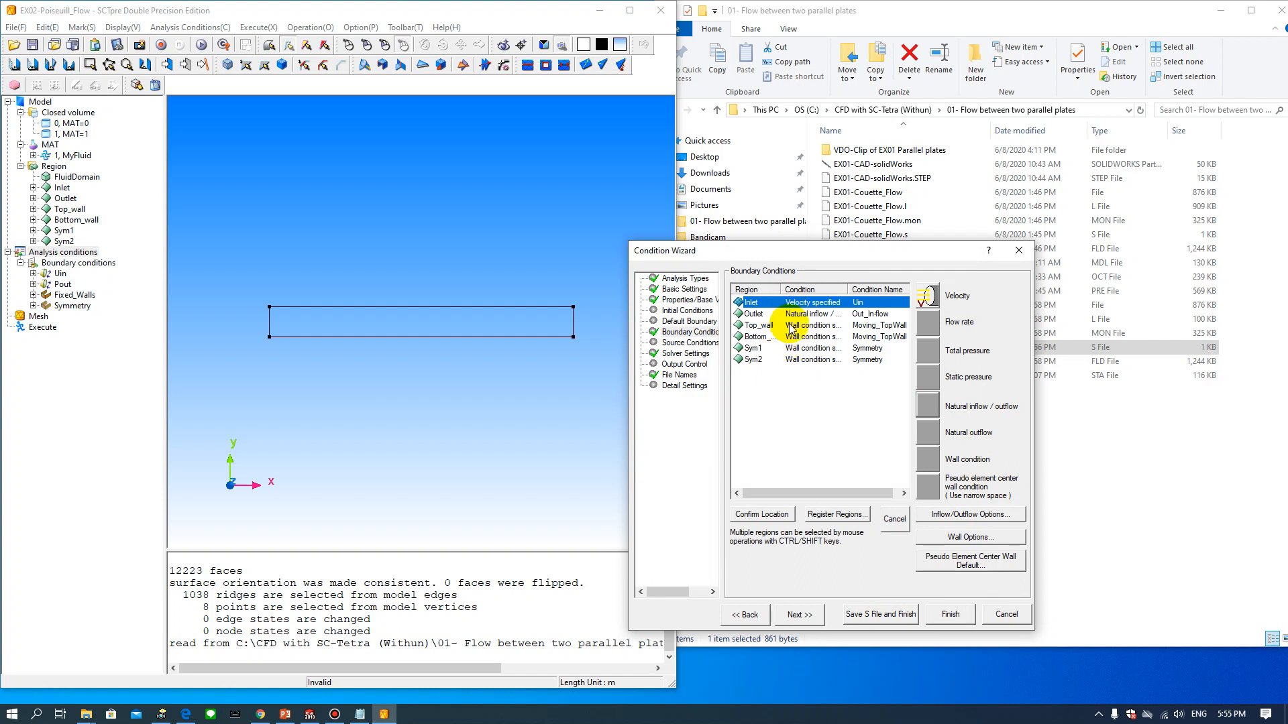
pyautogui.click(787, 326)
pyautogui.click(782, 337)
pyautogui.click(763, 348)
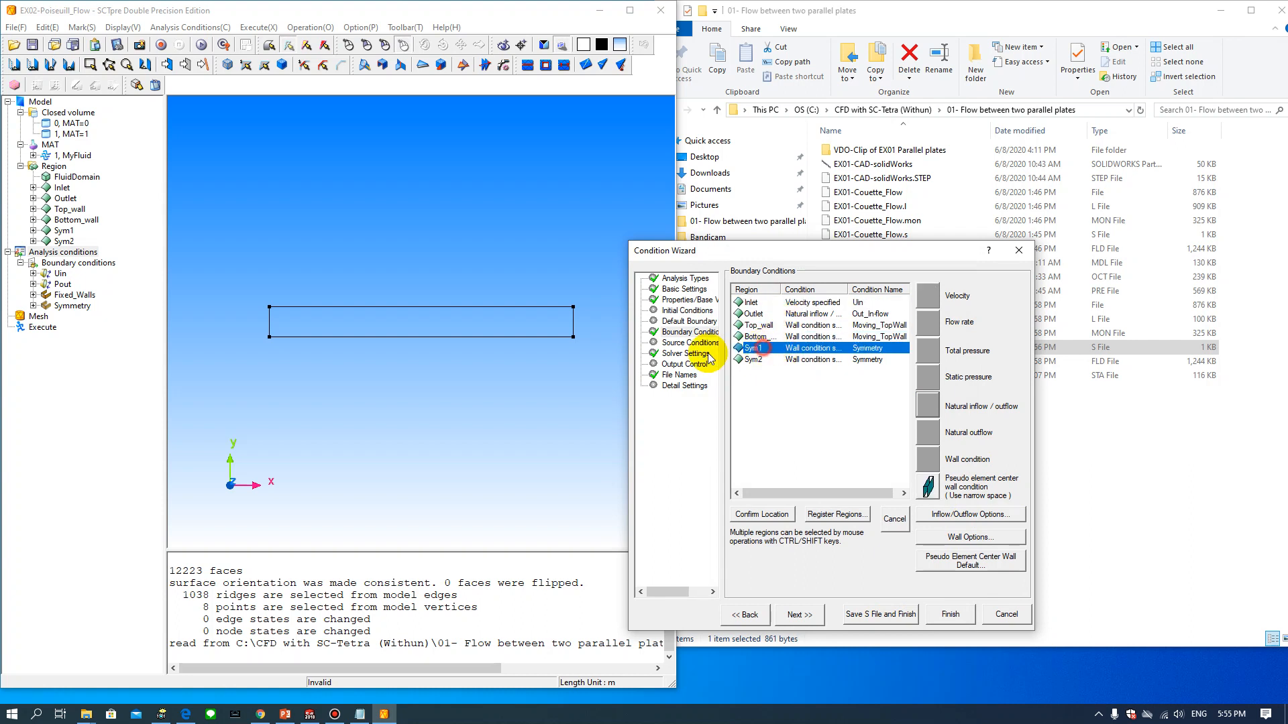
# In the analysis file names, change the R output file name to EX03-Poiseuille_Flow
pyautogui.click(681, 375)
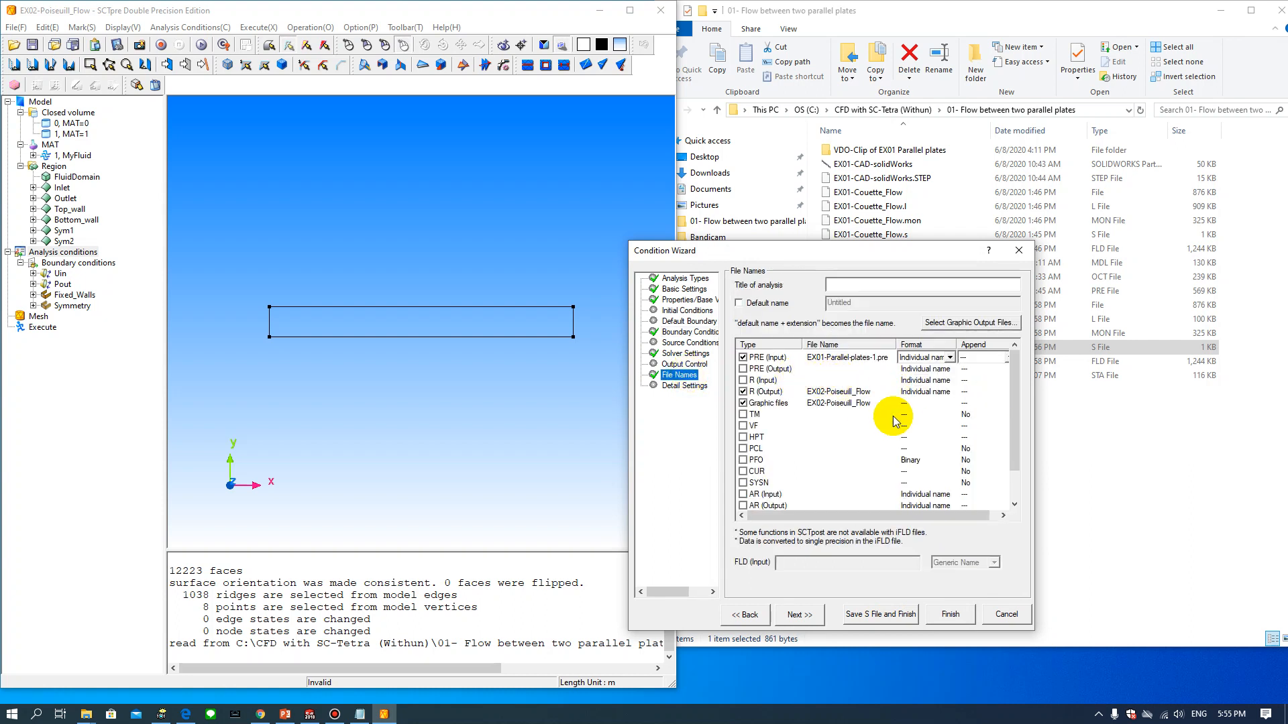
pyautogui.click(832, 392)
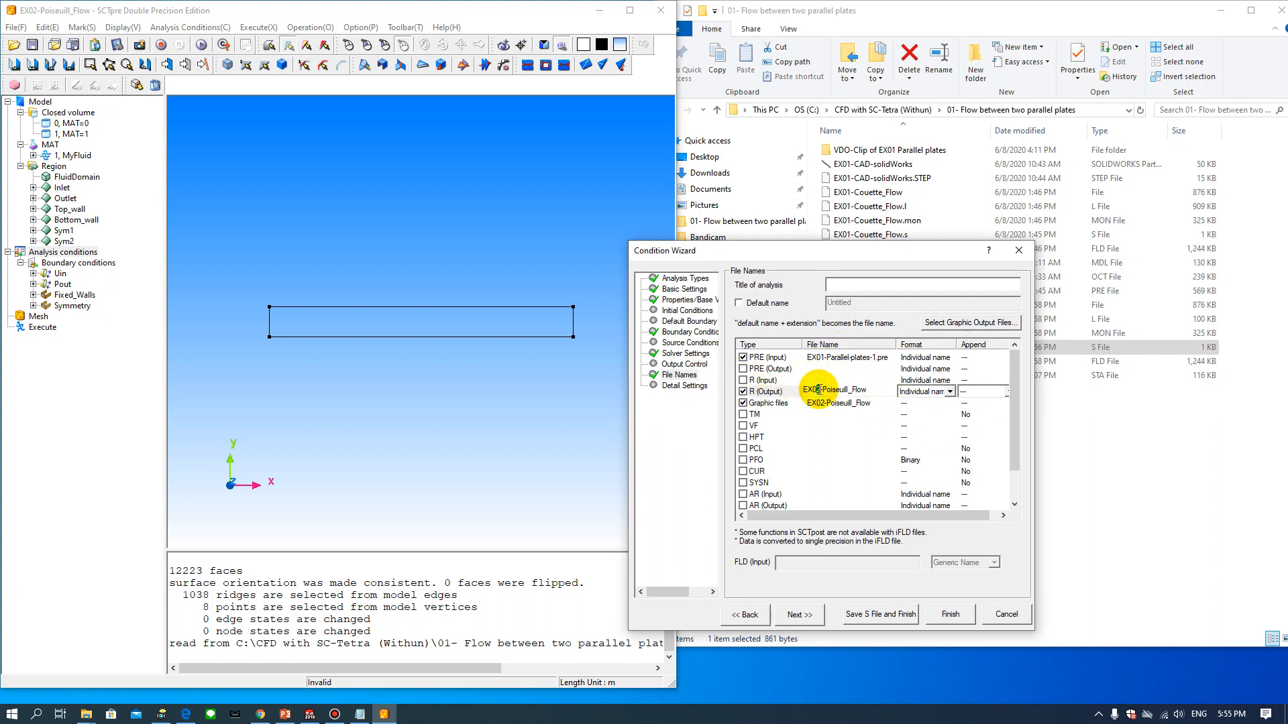
pyautogui.moveTo(816, 390); pyautogui.dragTo(821, 389)
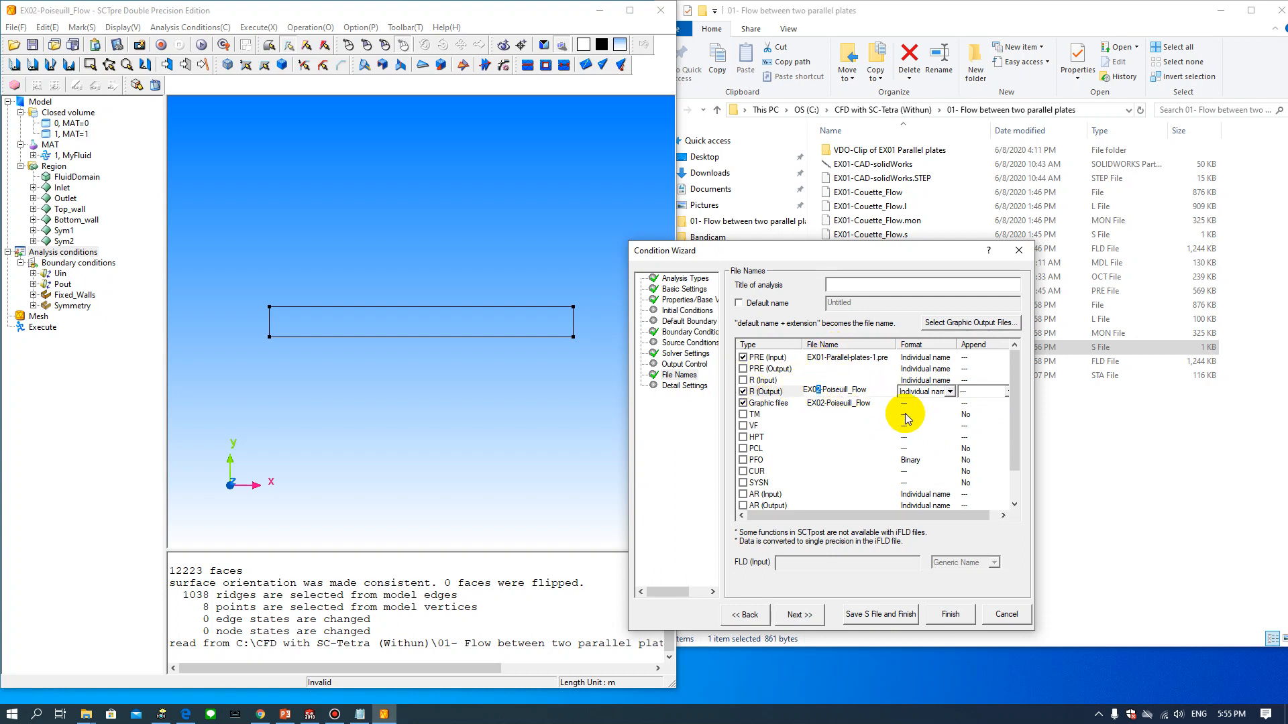
pyautogui.write('3')
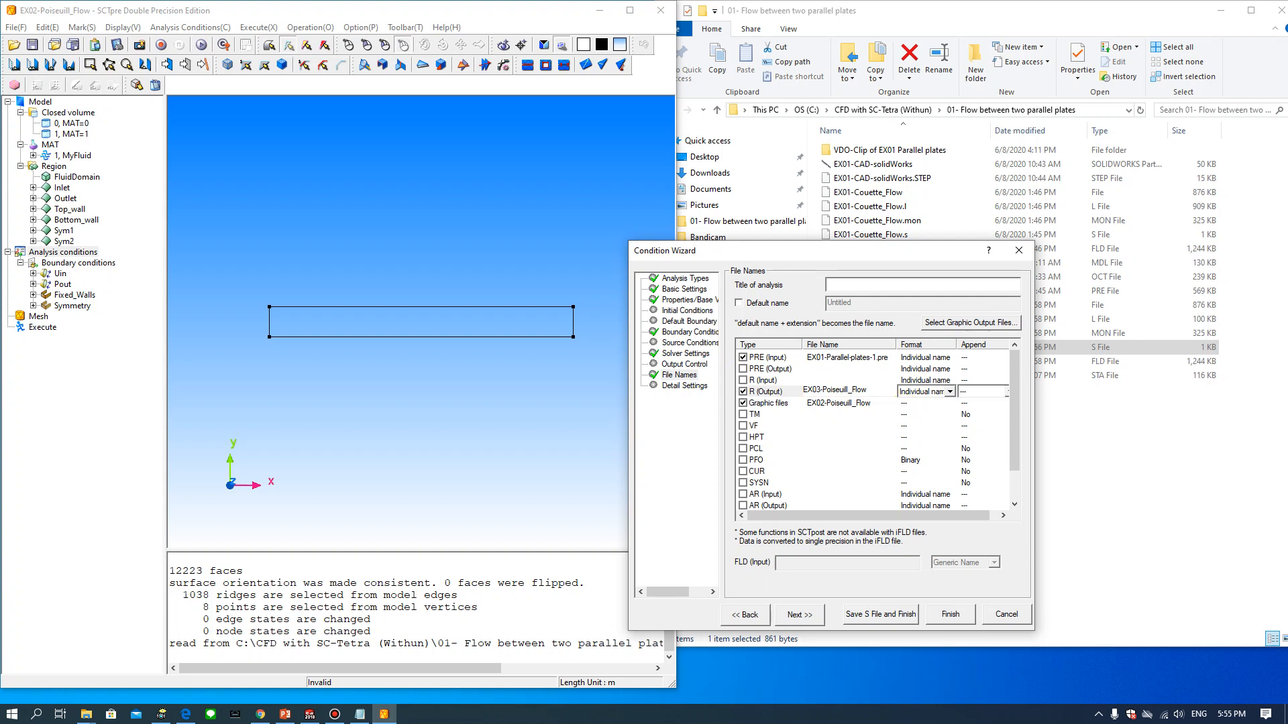
pyautogui.click(849, 391)
pyautogui.write('e')
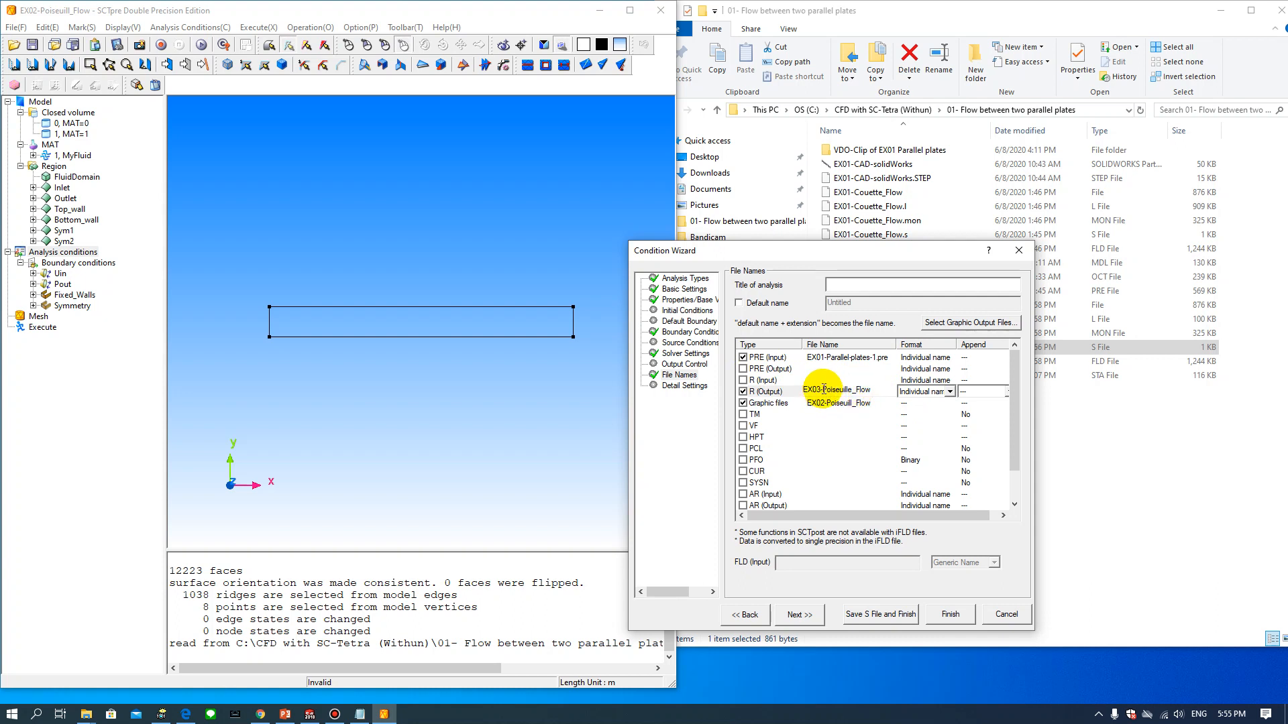
# Insert "Couette-" before Poiseuille in the R output file name, making it EX03-Couette-Poiseuille_Flow
pyautogui.click(824, 389)
pyautogui.write('C')
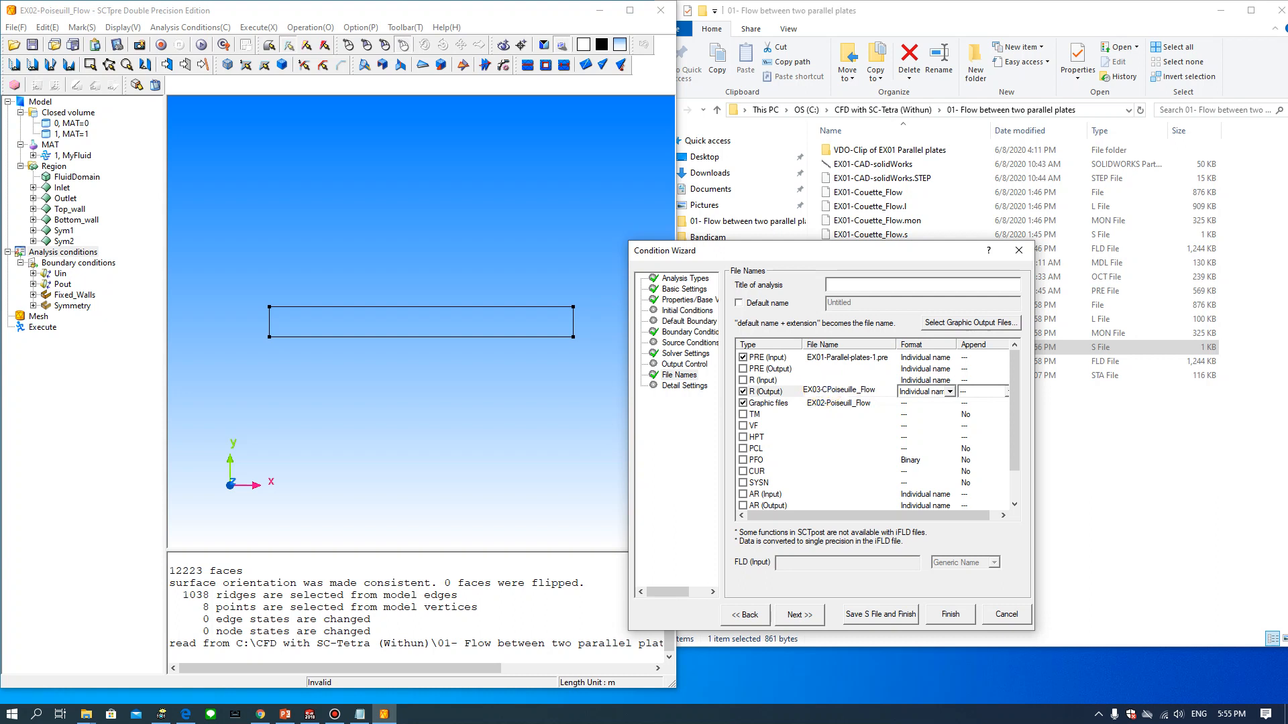
pyautogui.write('o')
pyautogui.write('u')
pyautogui.write('e')
pyautogui.write('tte')
pyautogui.write('-and')
pyautogui.press('BackSpace')
pyautogui.press('BackSpace')
pyautogui.press('BackSpace')
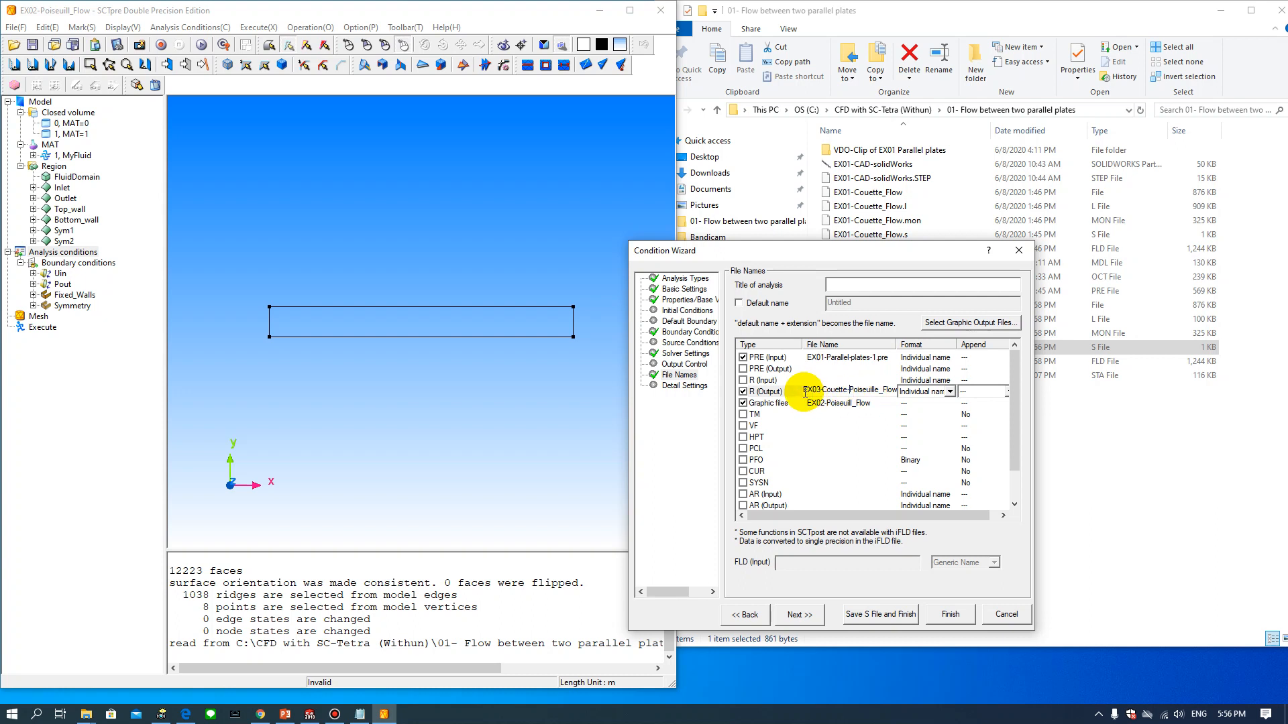
# Copy the R output file name EX03-Couette-Poiseuille_Flow into the Graphic files name
pyautogui.moveTo(803, 391); pyautogui.dragTo(914, 389)
pyautogui.hotkey('ctrl', 'c')
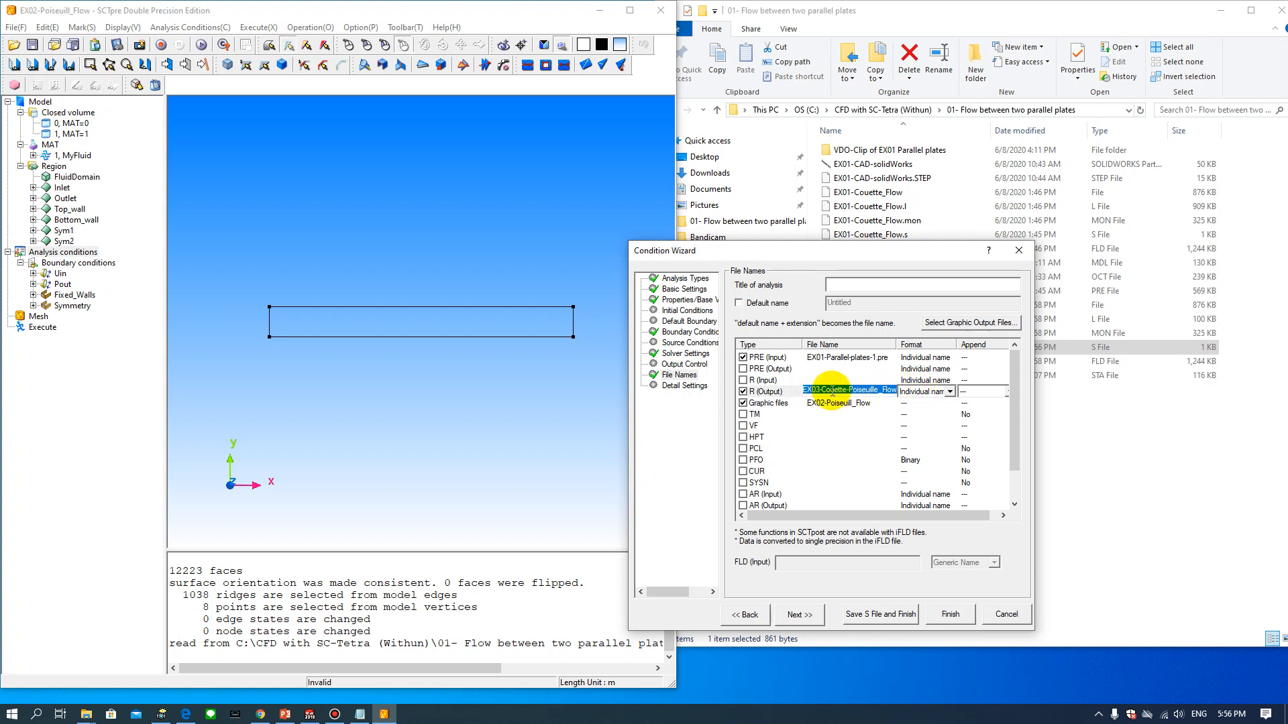
pyautogui.click(817, 405)
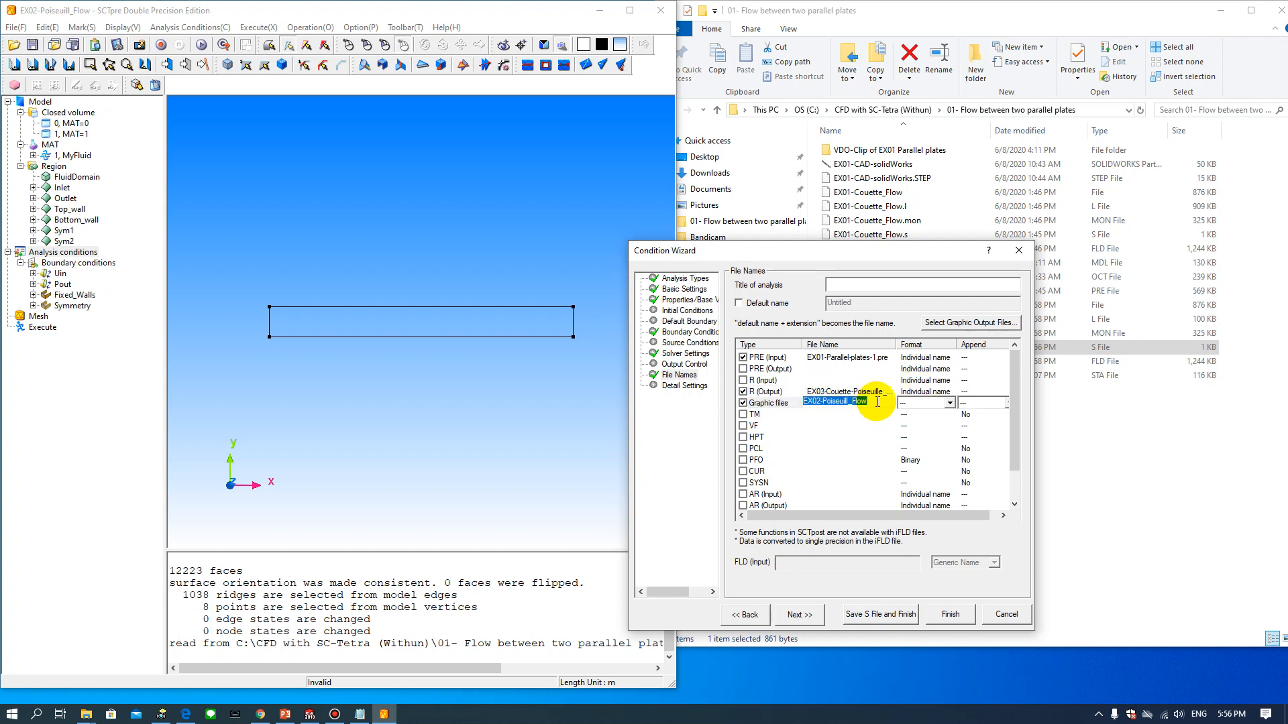
pyautogui.hotkey('ctrl', 'v')
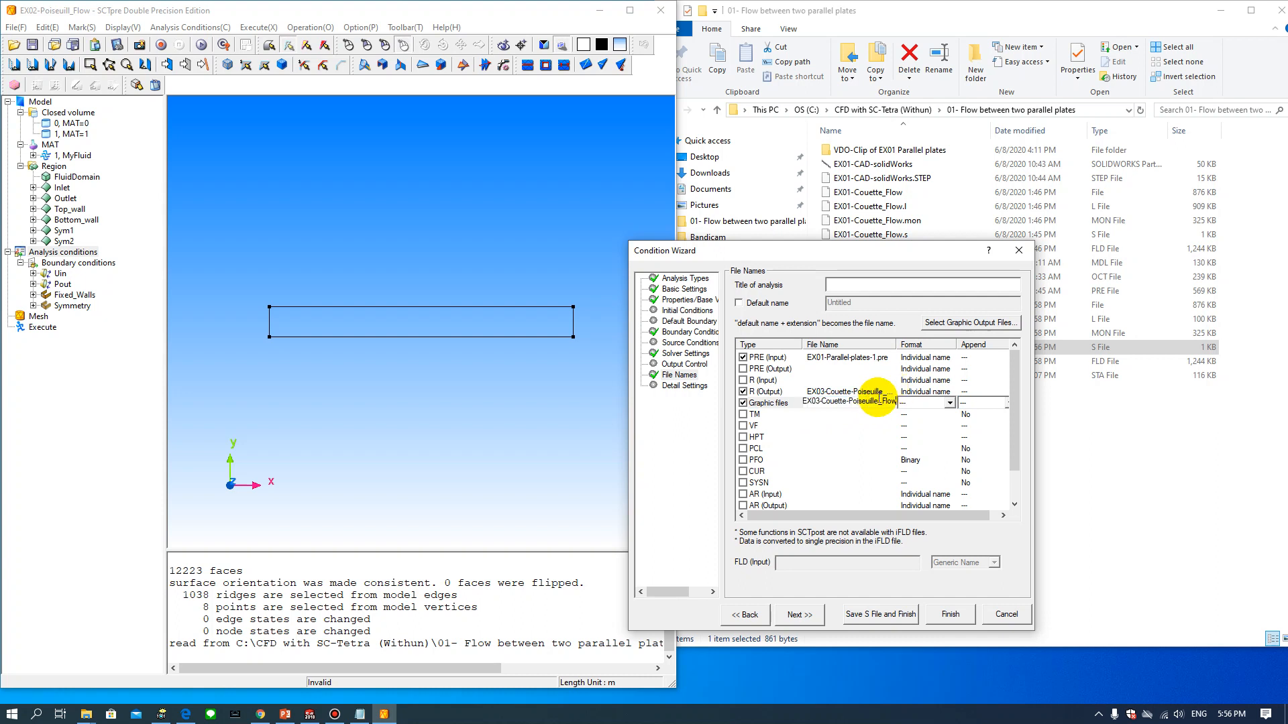
# Save the analysis conditions as an S file named EX03-Couette-Poiseuille_Flow in the current project folder
pyautogui.click(860, 402)
pyautogui.moveTo(803, 402); pyautogui.dragTo(919, 403)
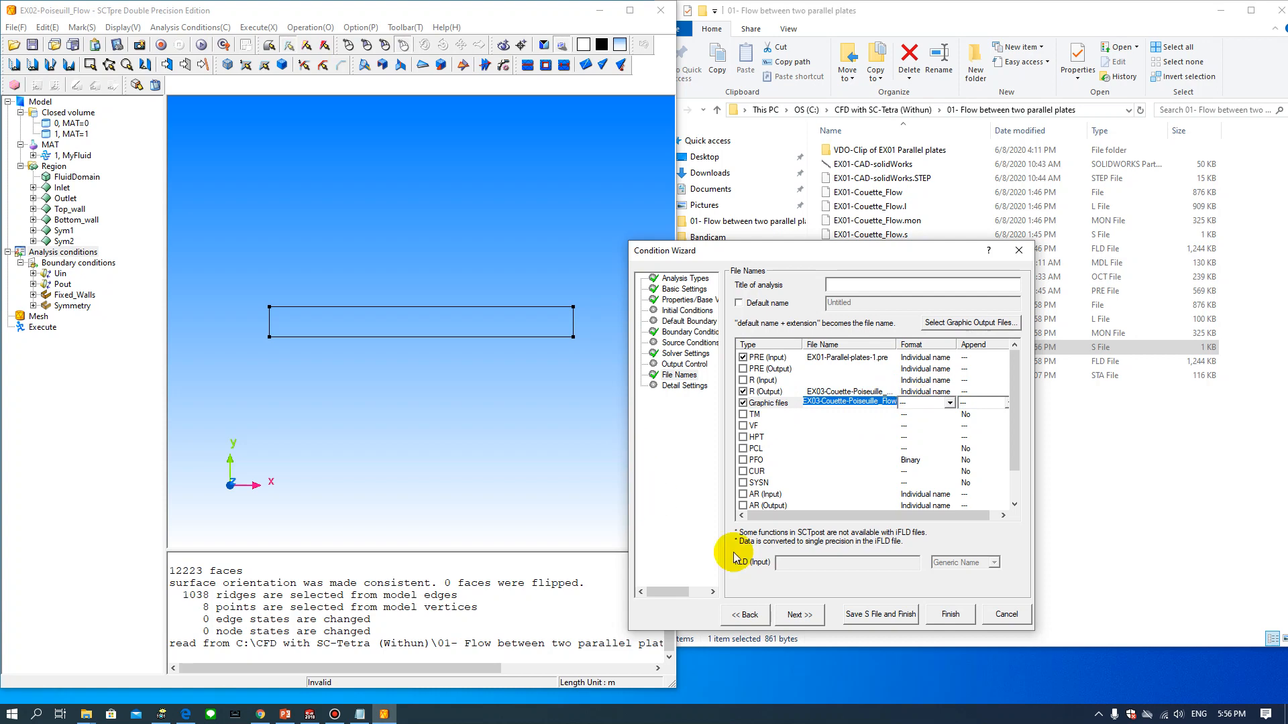
pyautogui.click(875, 616)
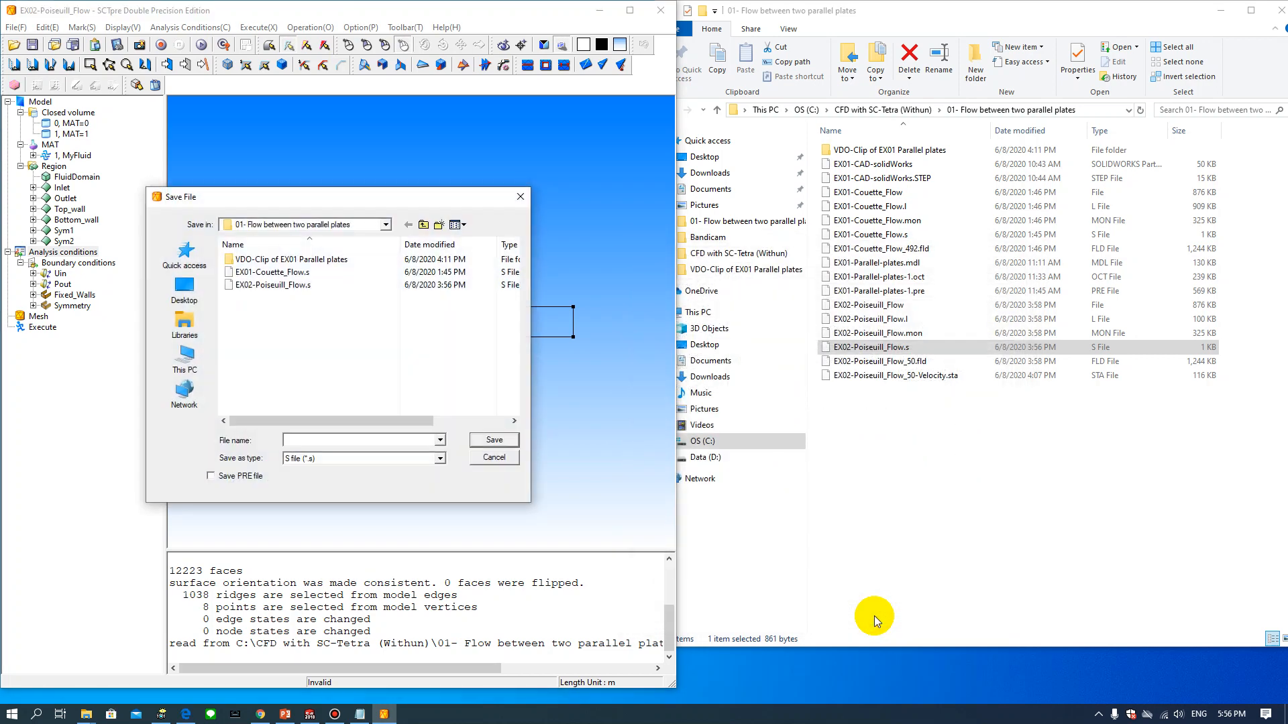
pyautogui.click(305, 440)
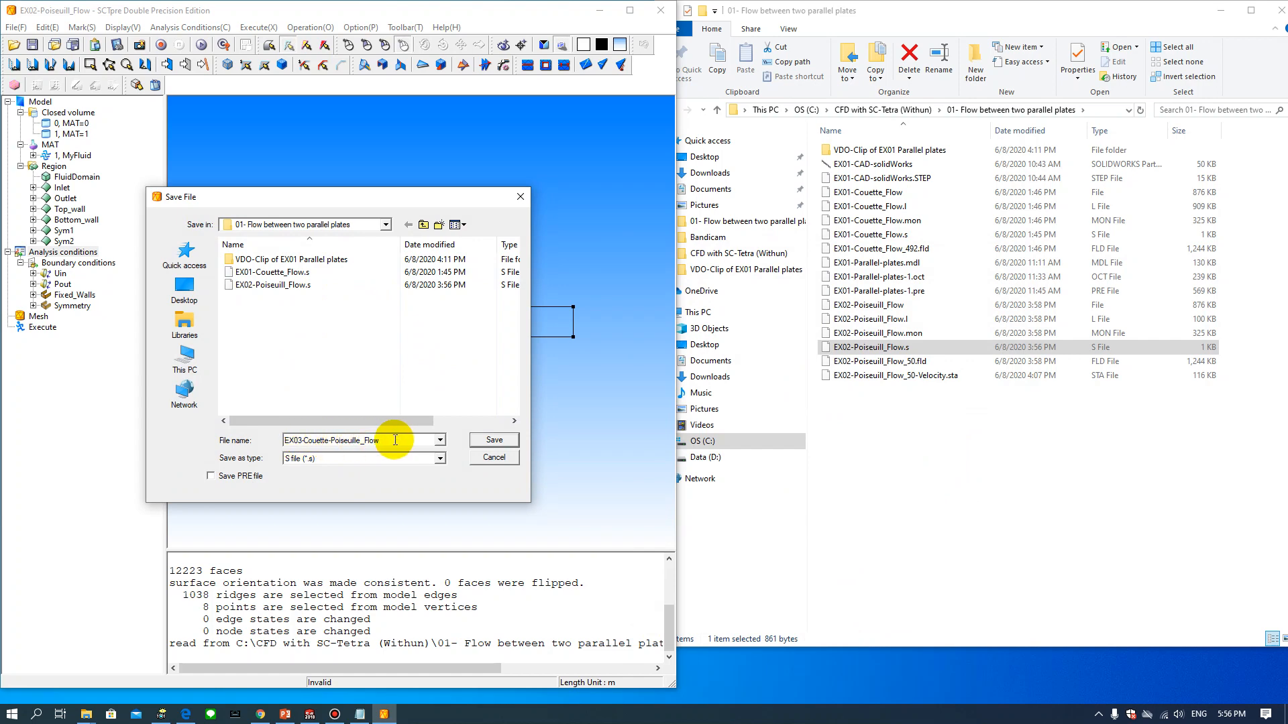
pyautogui.click(496, 440)
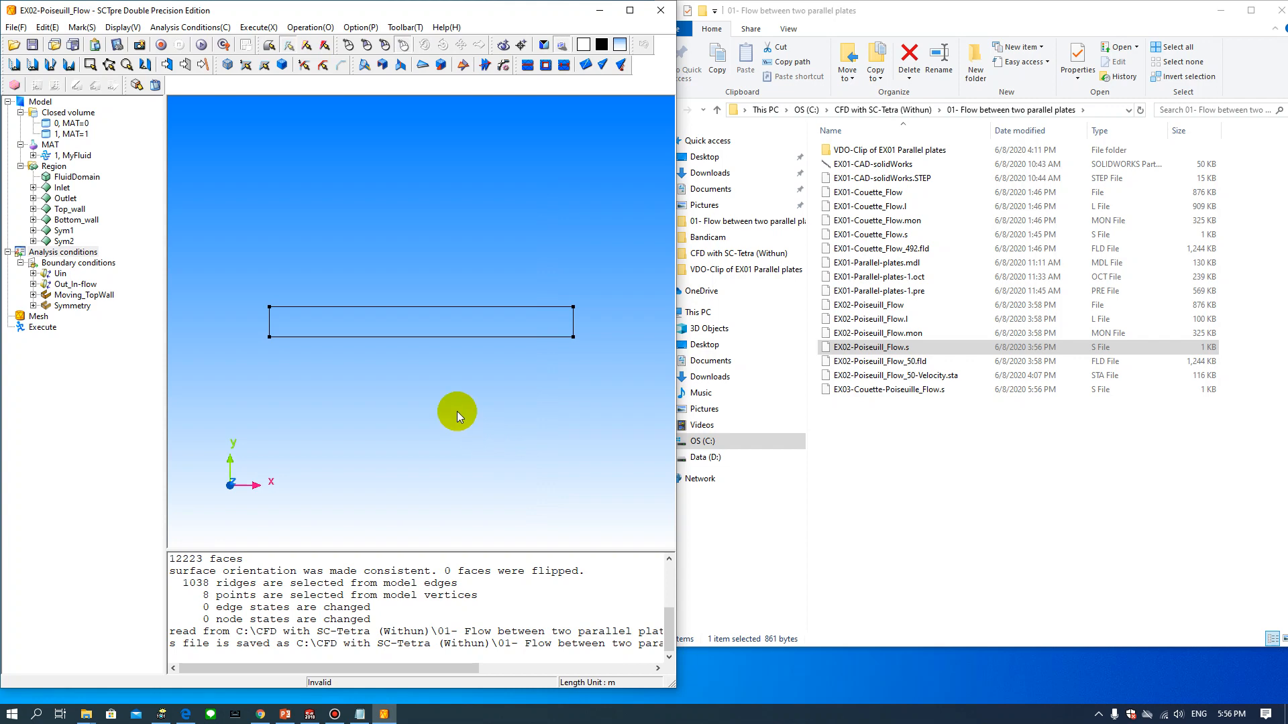
# Inspect the settings and assigned regions of the Uin, Out_In-flow and Moving_TopWall boundary conditions
pyautogui.click(33, 274)
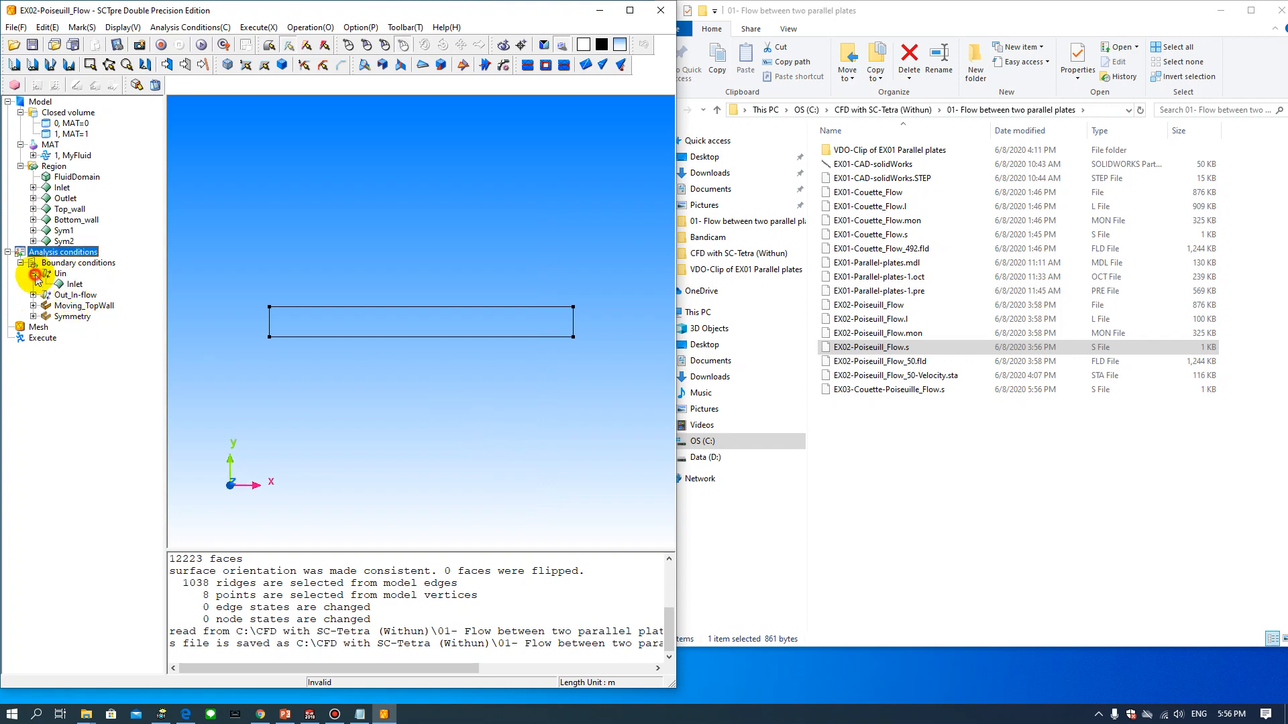
pyautogui.doubleClick(59, 274)
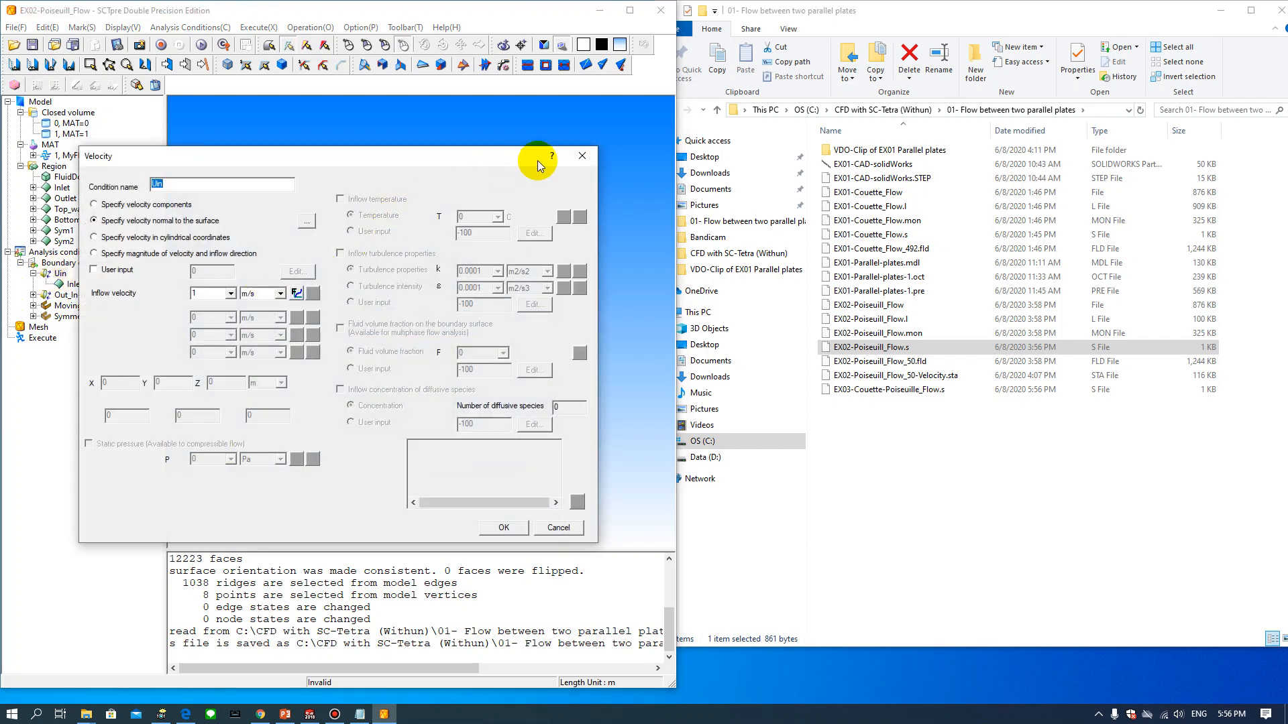
pyautogui.click(585, 159)
pyautogui.click(33, 295)
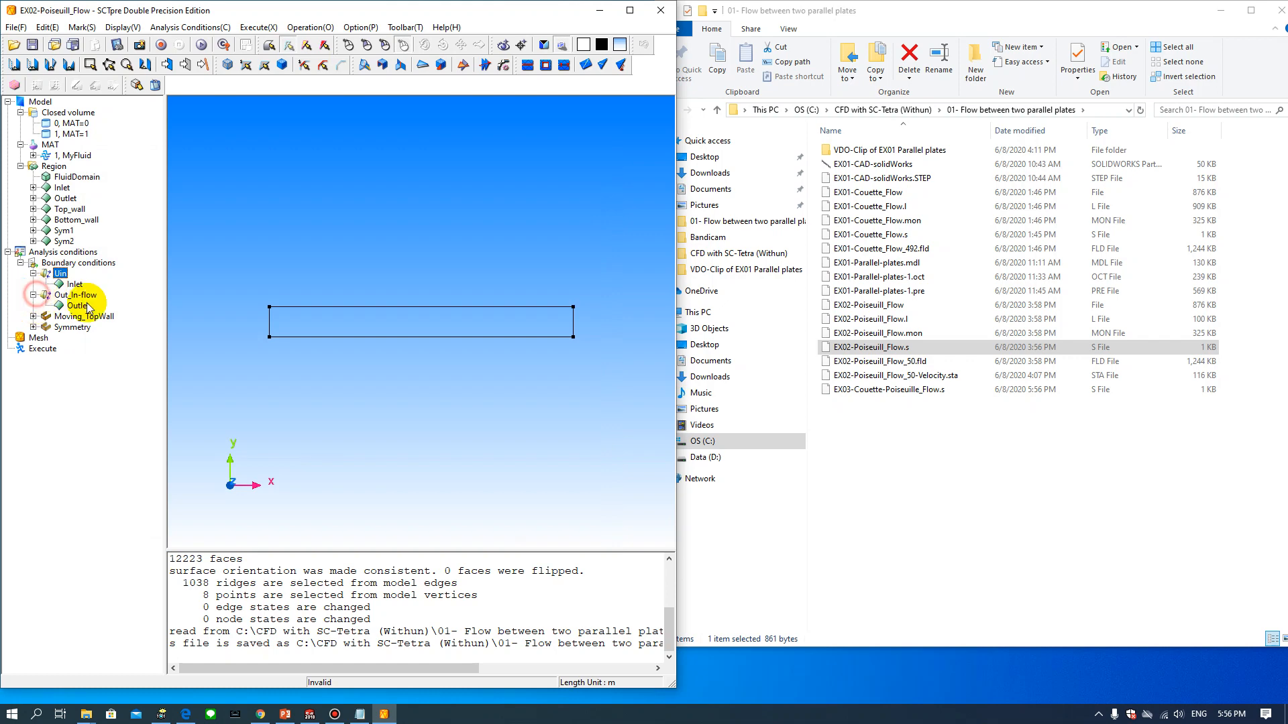
pyautogui.click(79, 308)
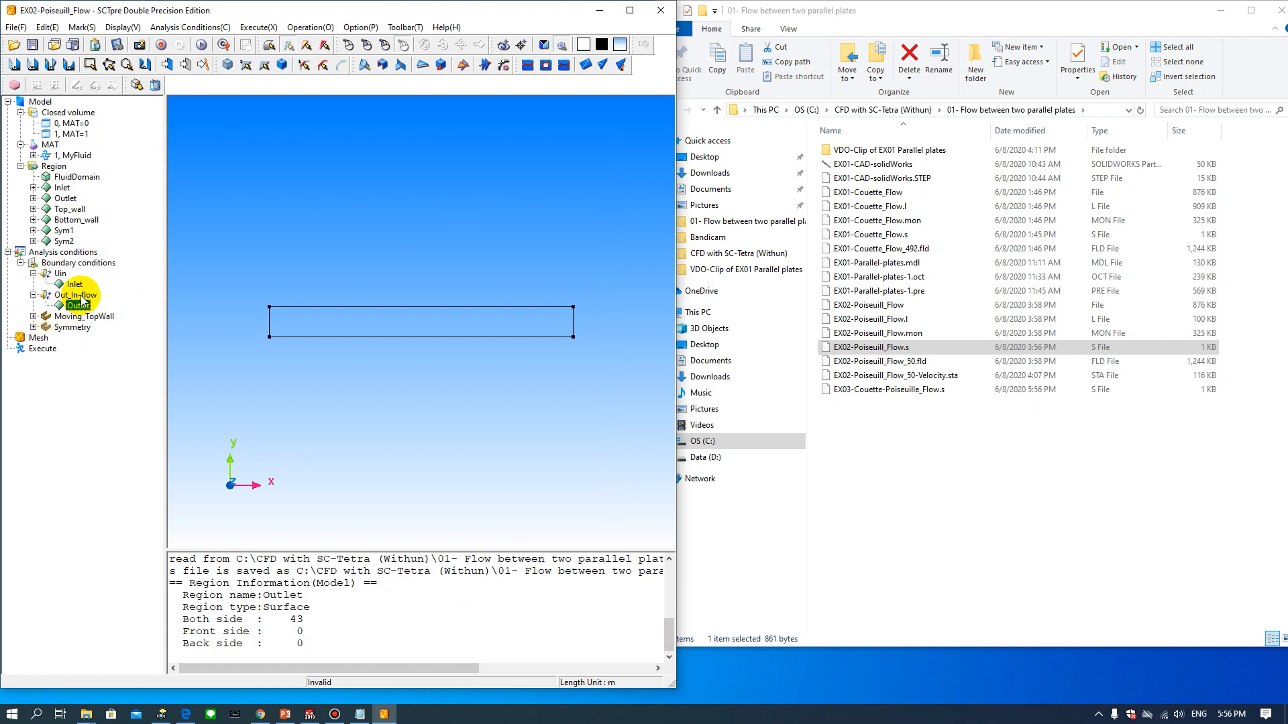
pyautogui.doubleClick(80, 297)
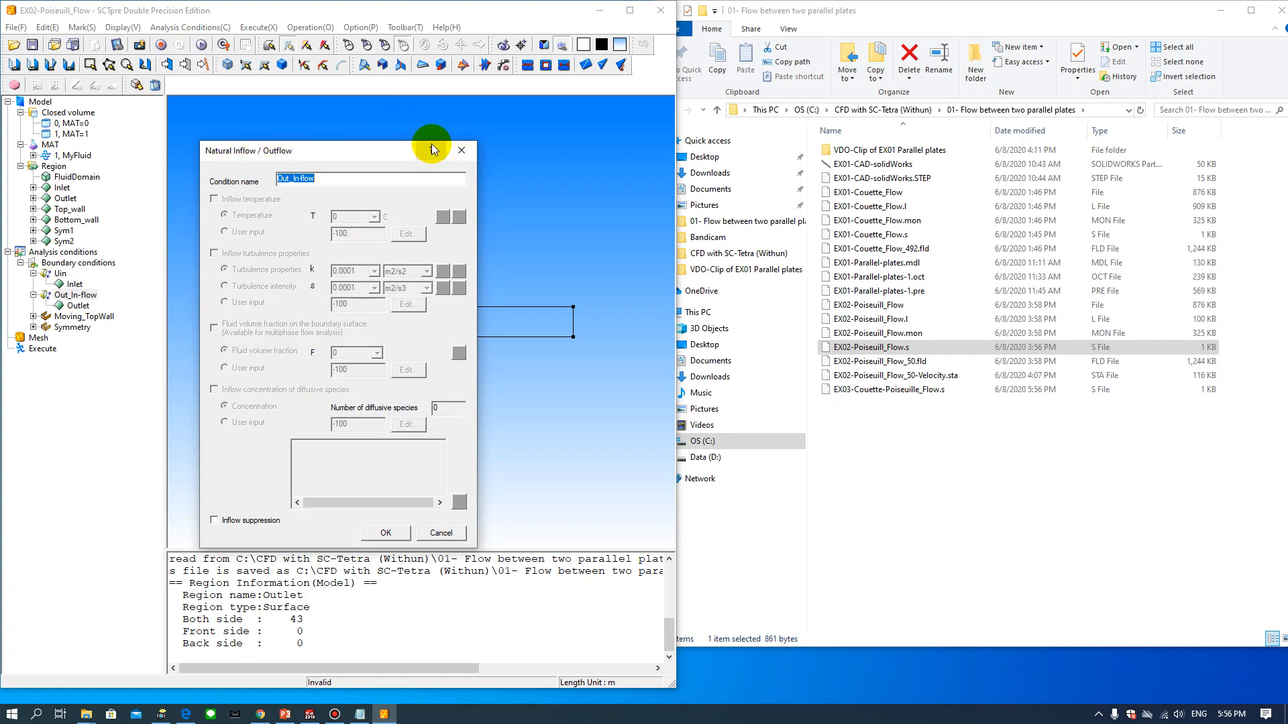
pyautogui.click(463, 154)
pyautogui.click(33, 316)
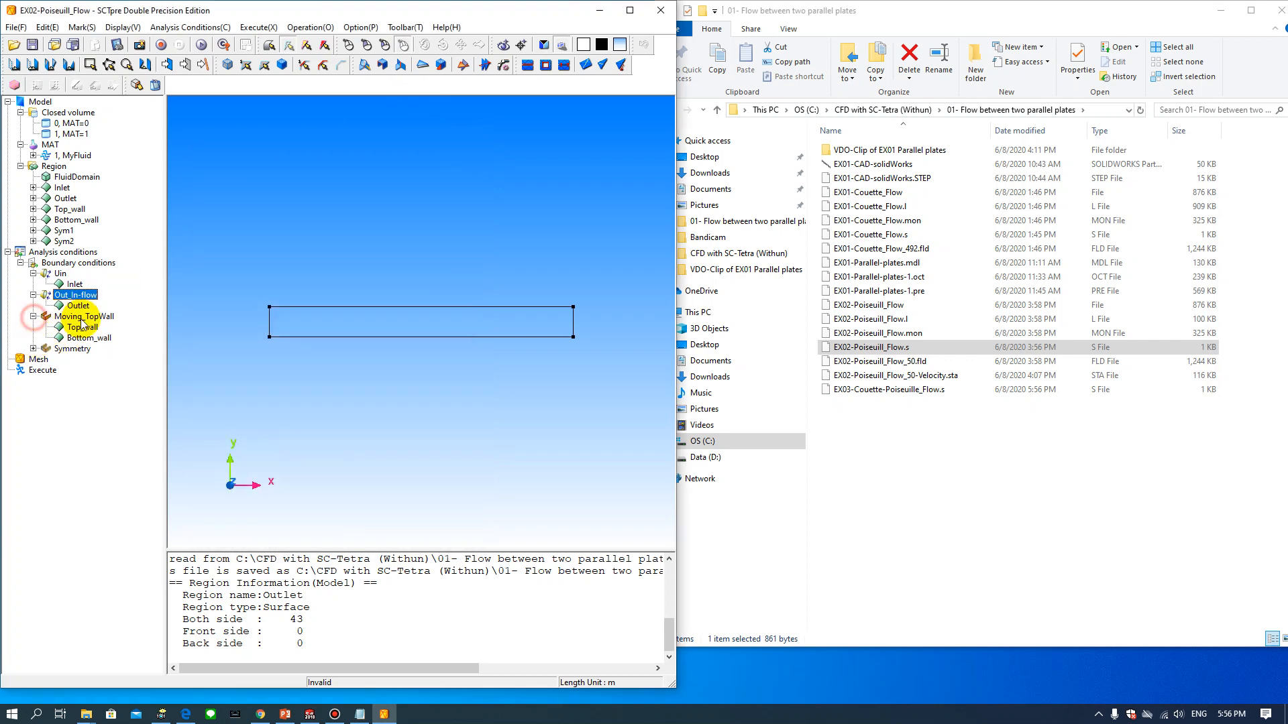
pyautogui.doubleClick(87, 318)
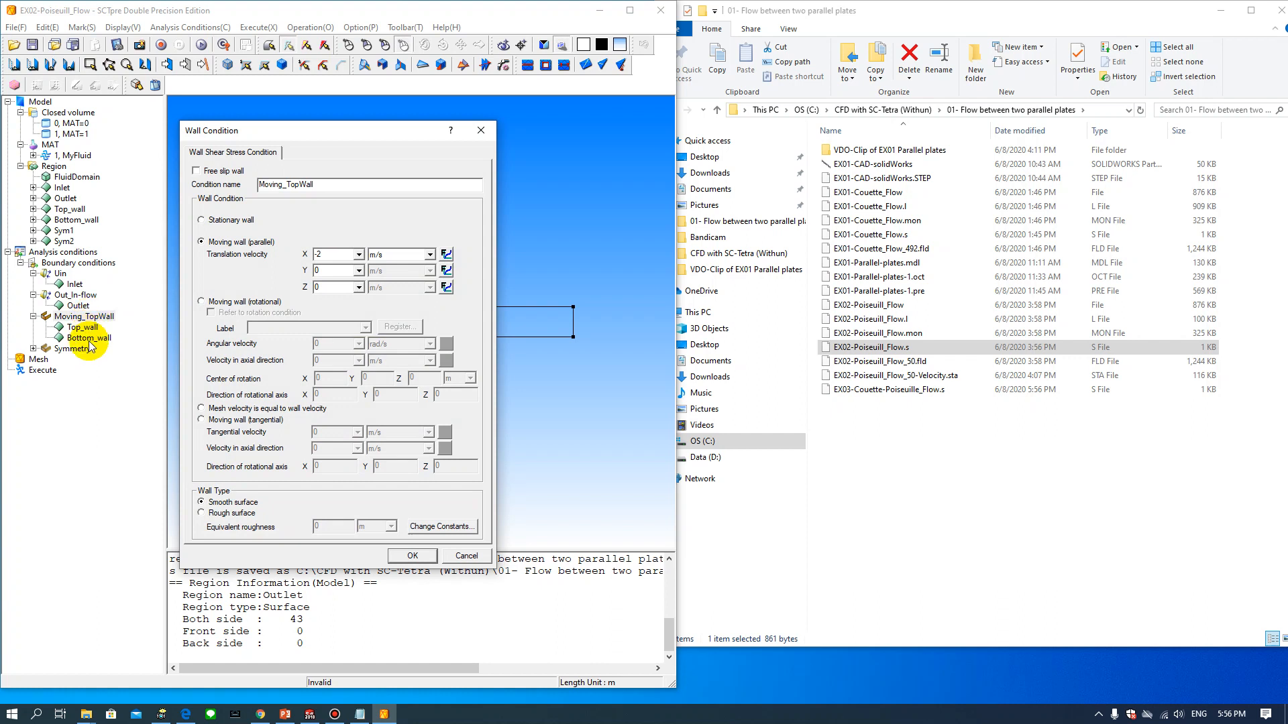
pyautogui.click(85, 328)
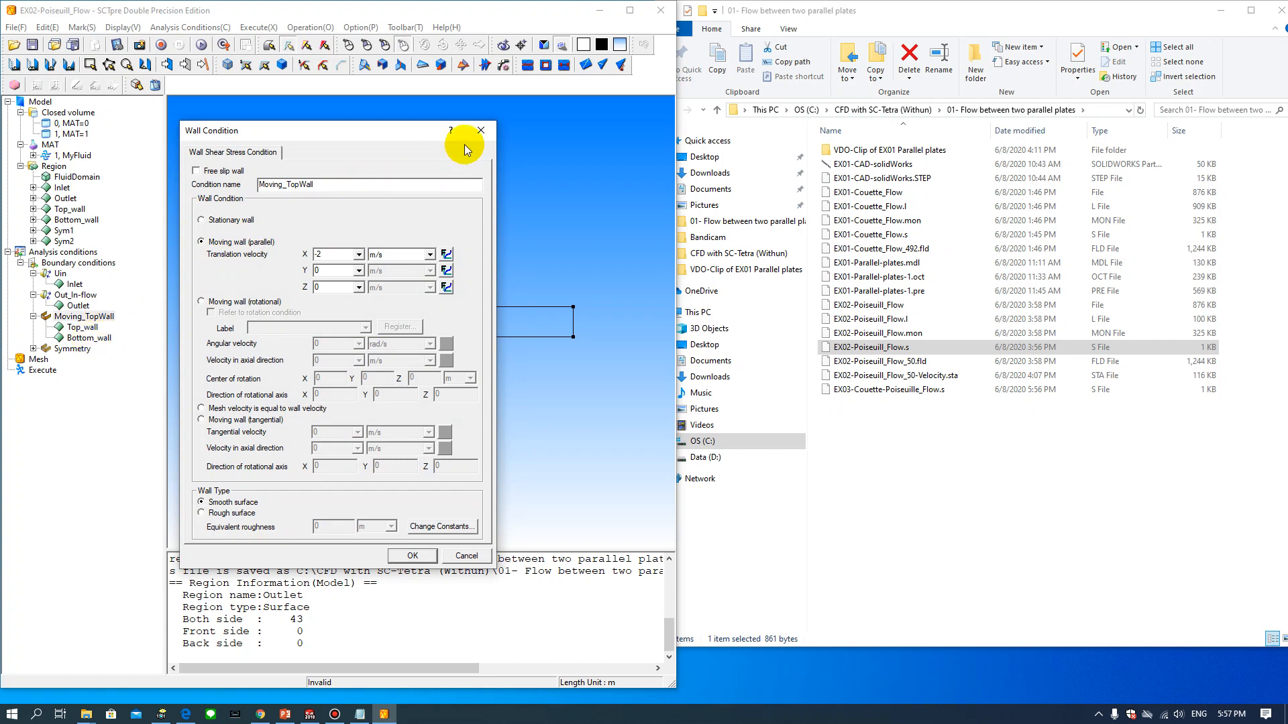
pyautogui.click(481, 130)
# Reopen the analysis conditions and remove the Moving_TopWall condition from the Bottom_wall region
pyautogui.doubleClick(81, 252)
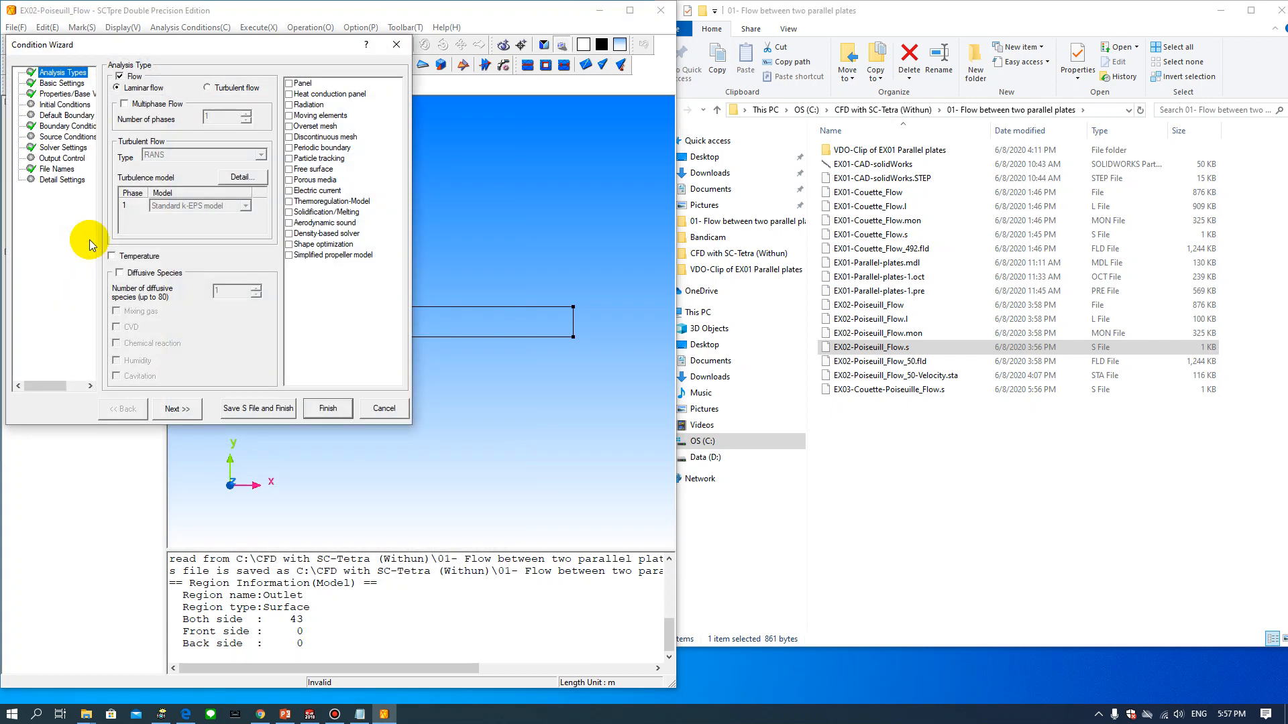
pyautogui.moveTo(254, 46); pyautogui.dragTo(719, 163)
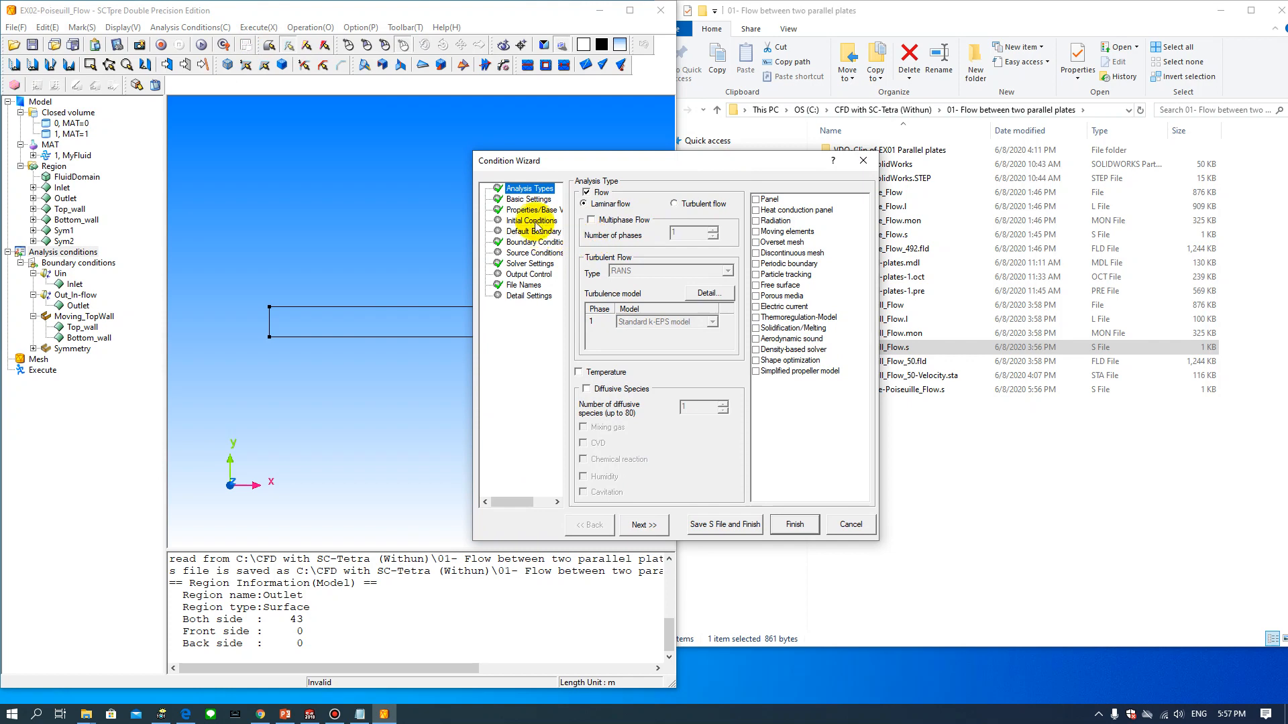
pyautogui.click(529, 199)
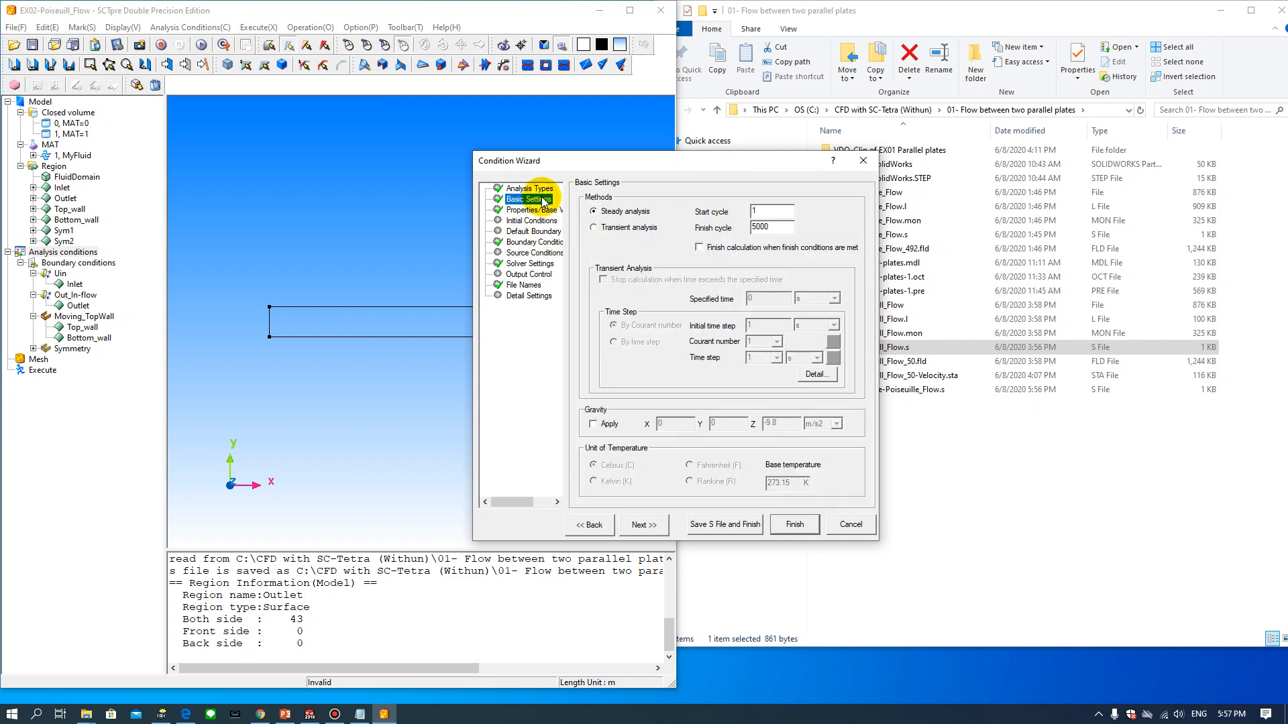
pyautogui.click(536, 243)
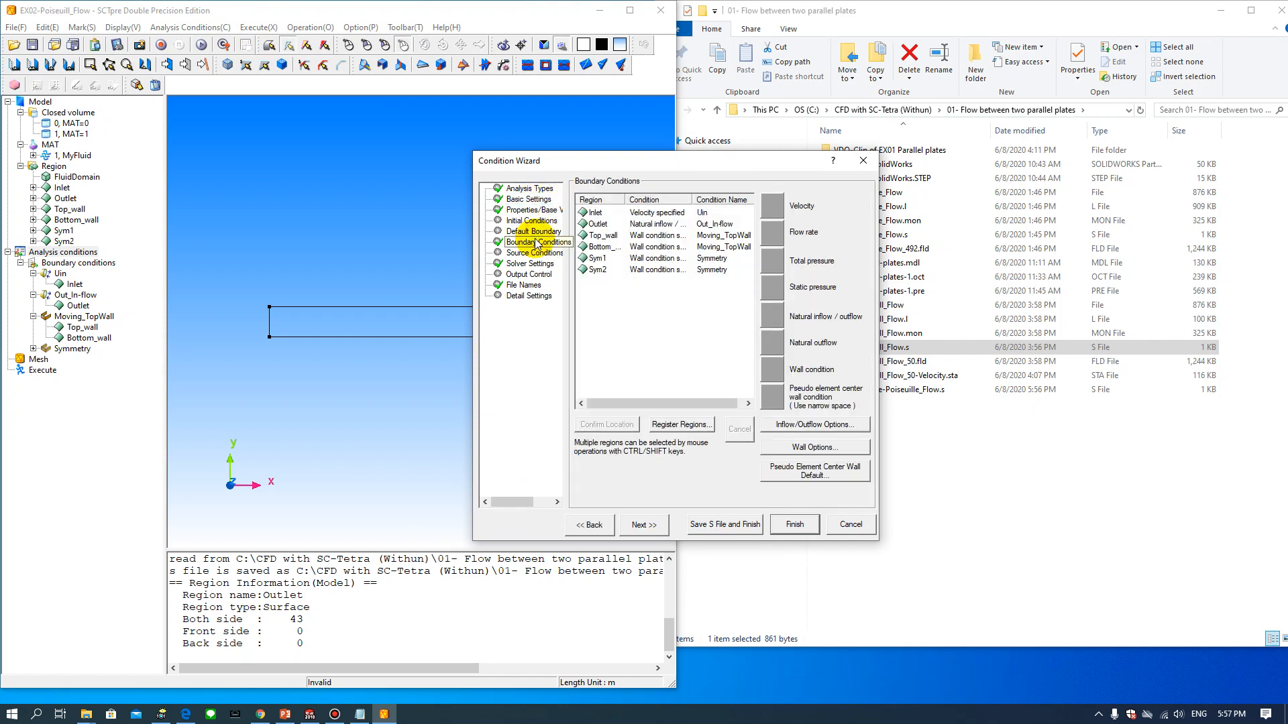
pyautogui.click(741, 248)
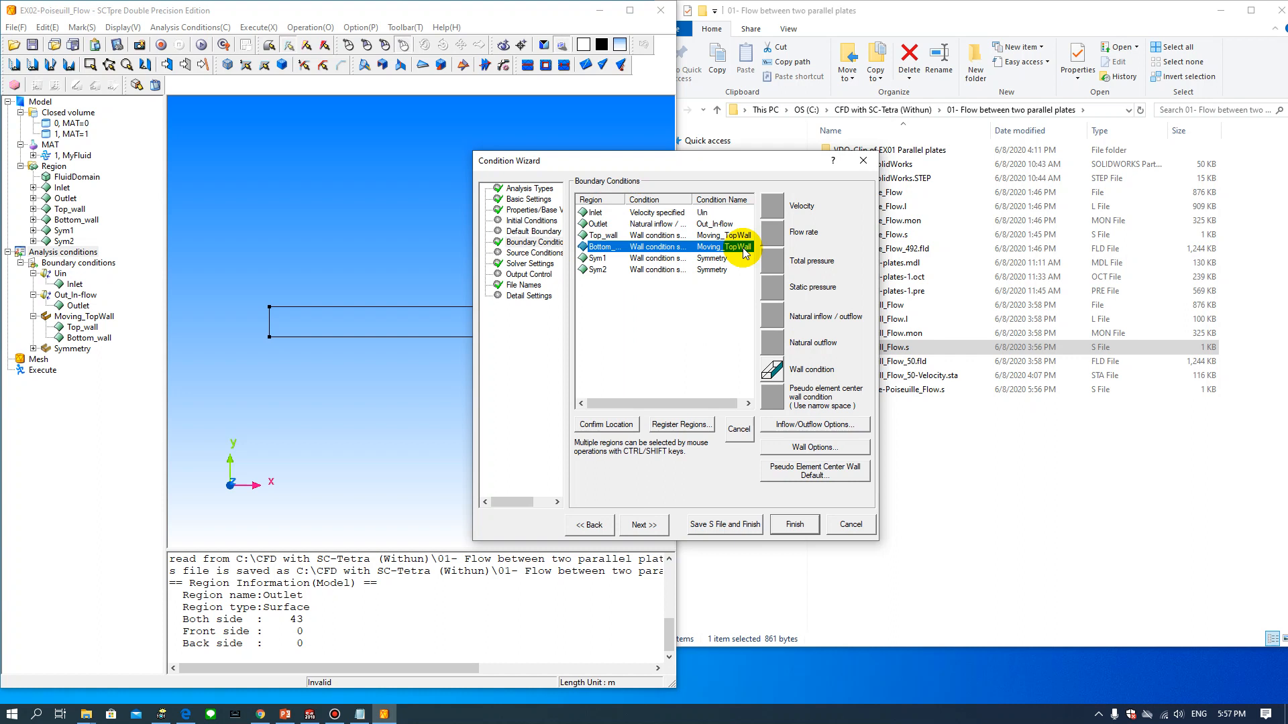
pyautogui.click(738, 429)
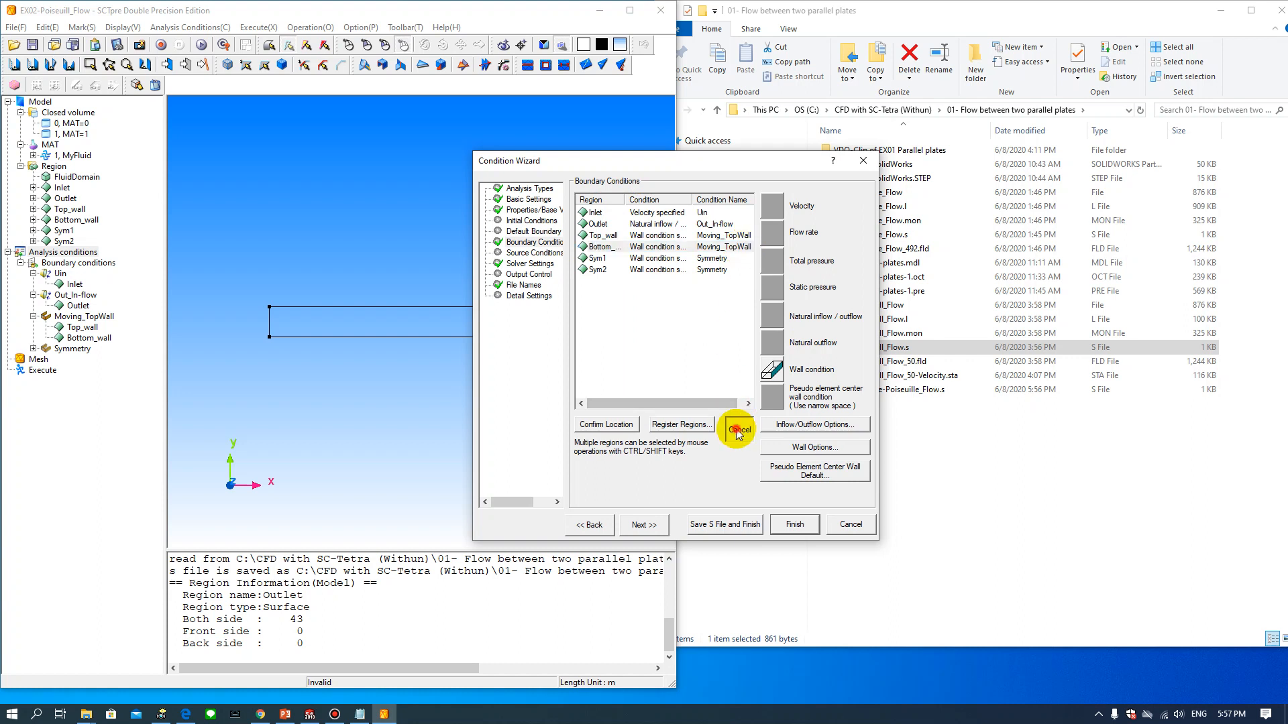
pyautogui.click(635, 327)
# Check the wall condition settings assigned to the Top_wall region
pyautogui.click(715, 237)
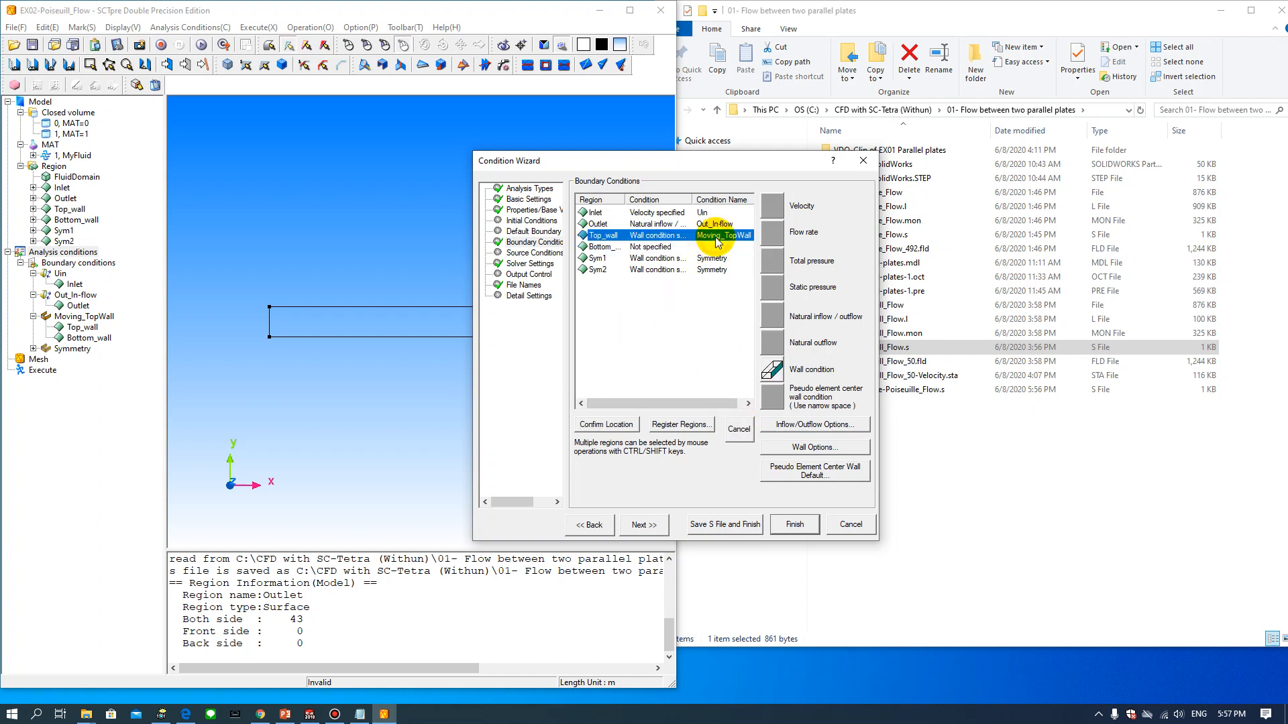
pyautogui.doubleClick(716, 238)
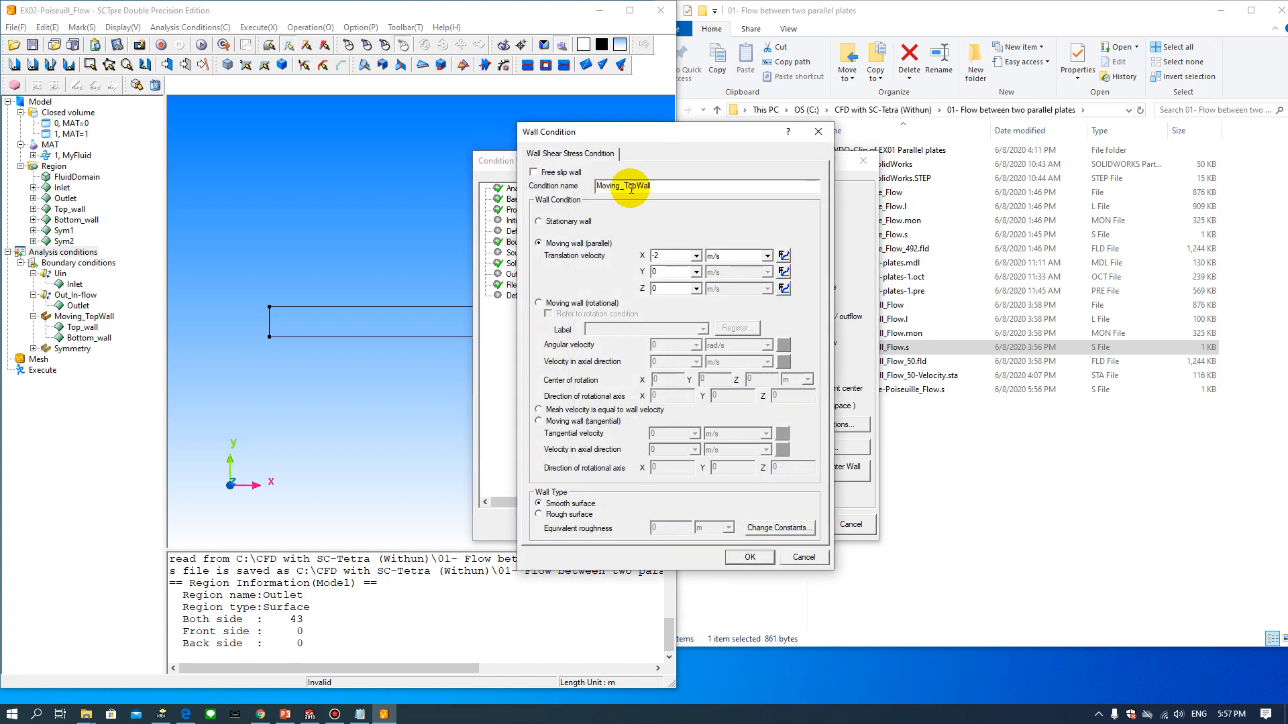
pyautogui.click(749, 556)
# Assign Bottom_wall a stationary wall condition named Fixed-Wall, with free slip disabled
pyautogui.click(618, 247)
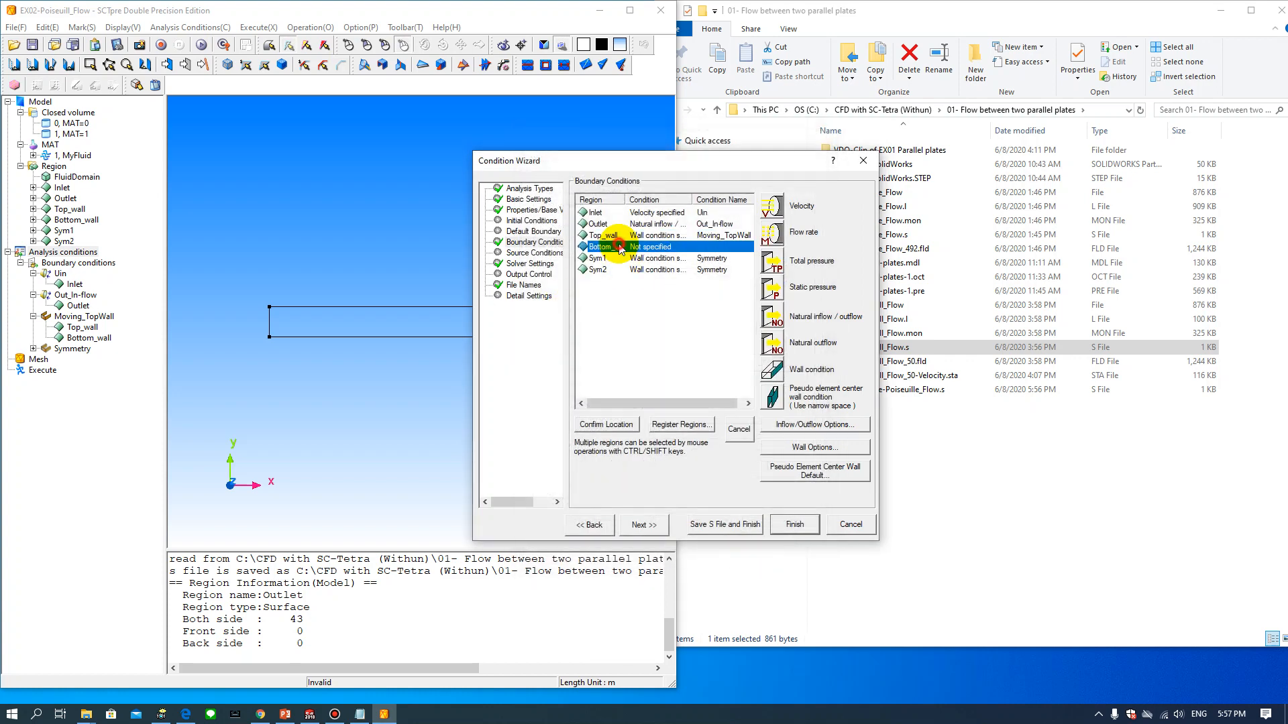
pyautogui.click(771, 369)
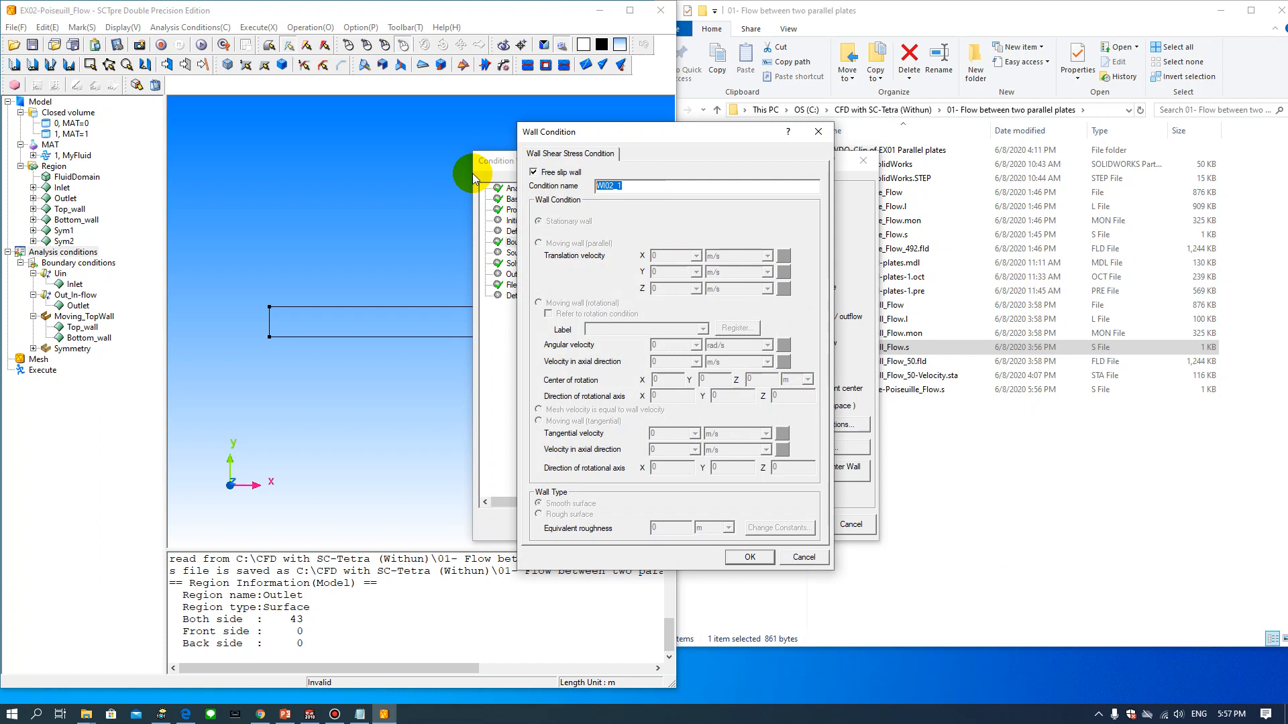
pyautogui.write('Fixed-Wall')
pyautogui.click(534, 173)
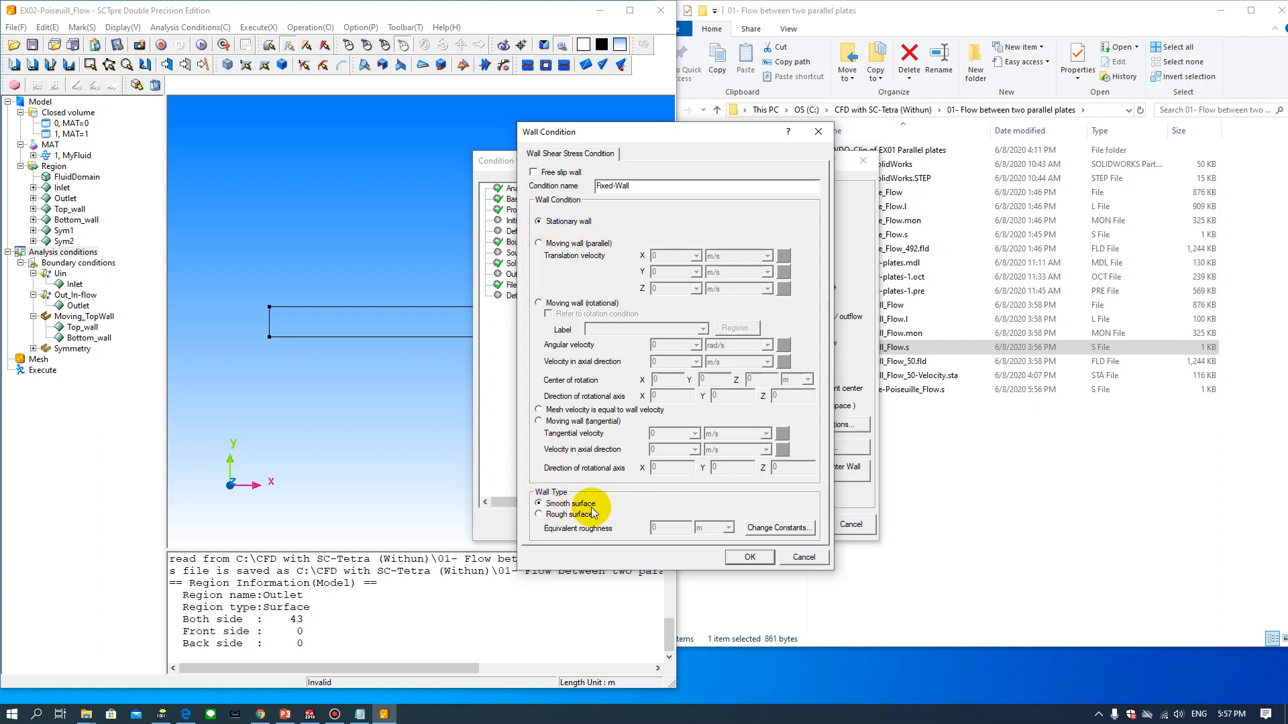
pyautogui.click(747, 557)
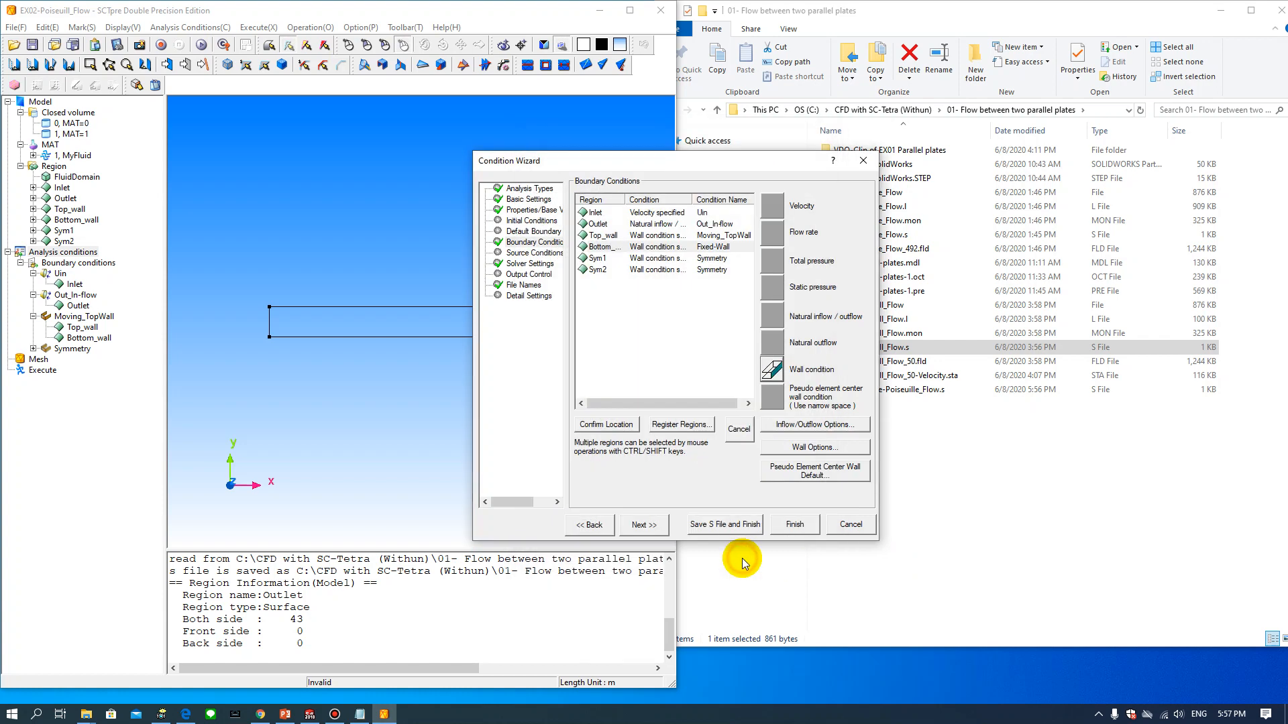
# Finish the condition setup and save the S file over the existing EX03-Couette-Poiseuille_Flow.s
pyautogui.click(731, 526)
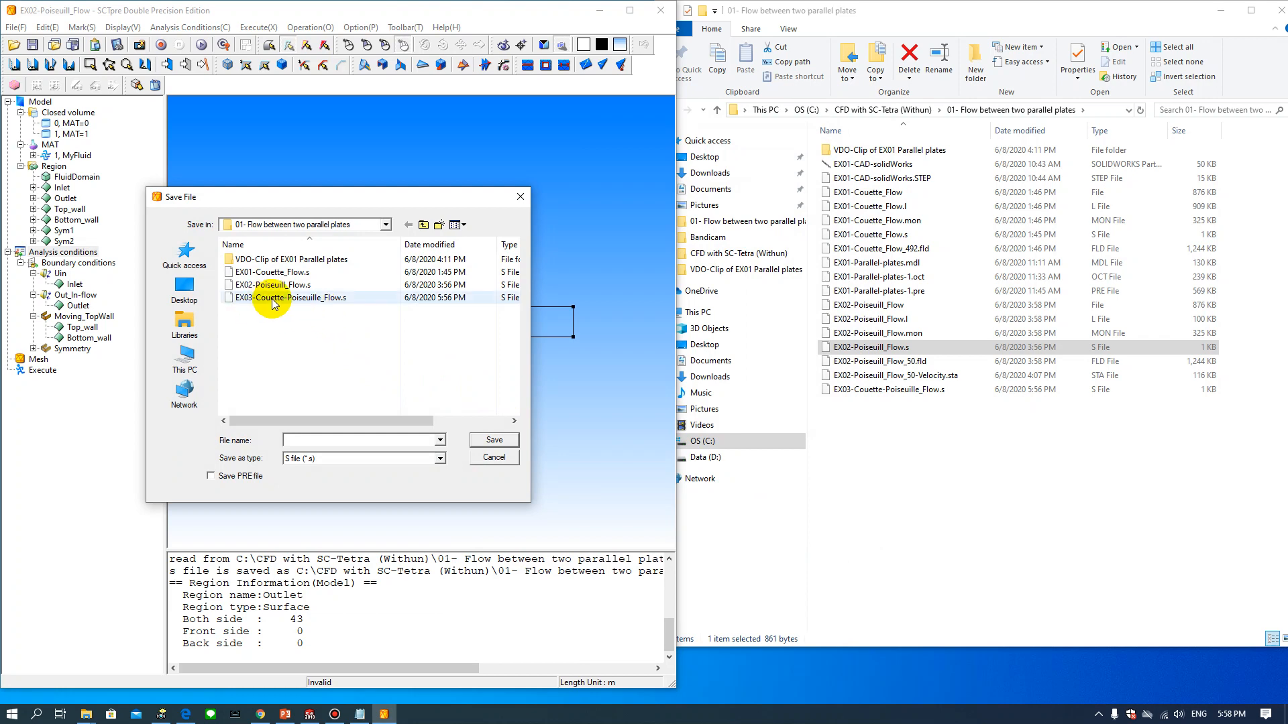
pyautogui.click(300, 300)
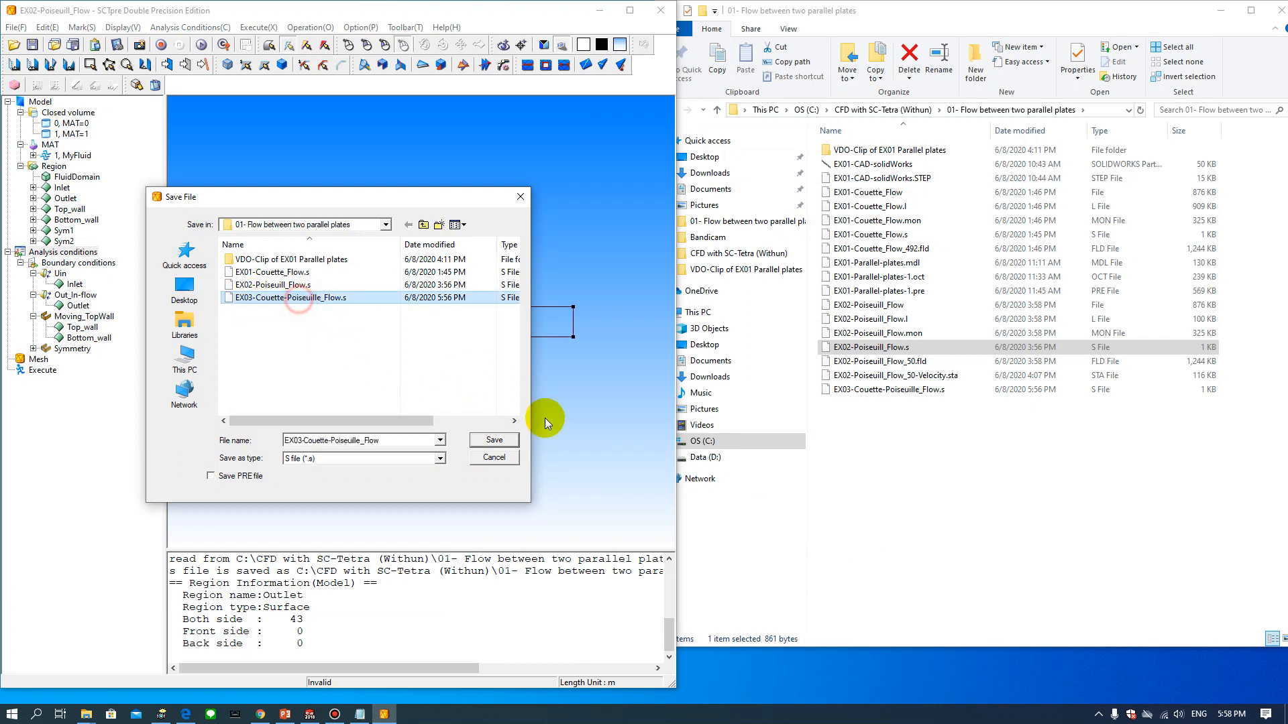
pyautogui.click(494, 440)
pyautogui.click(695, 365)
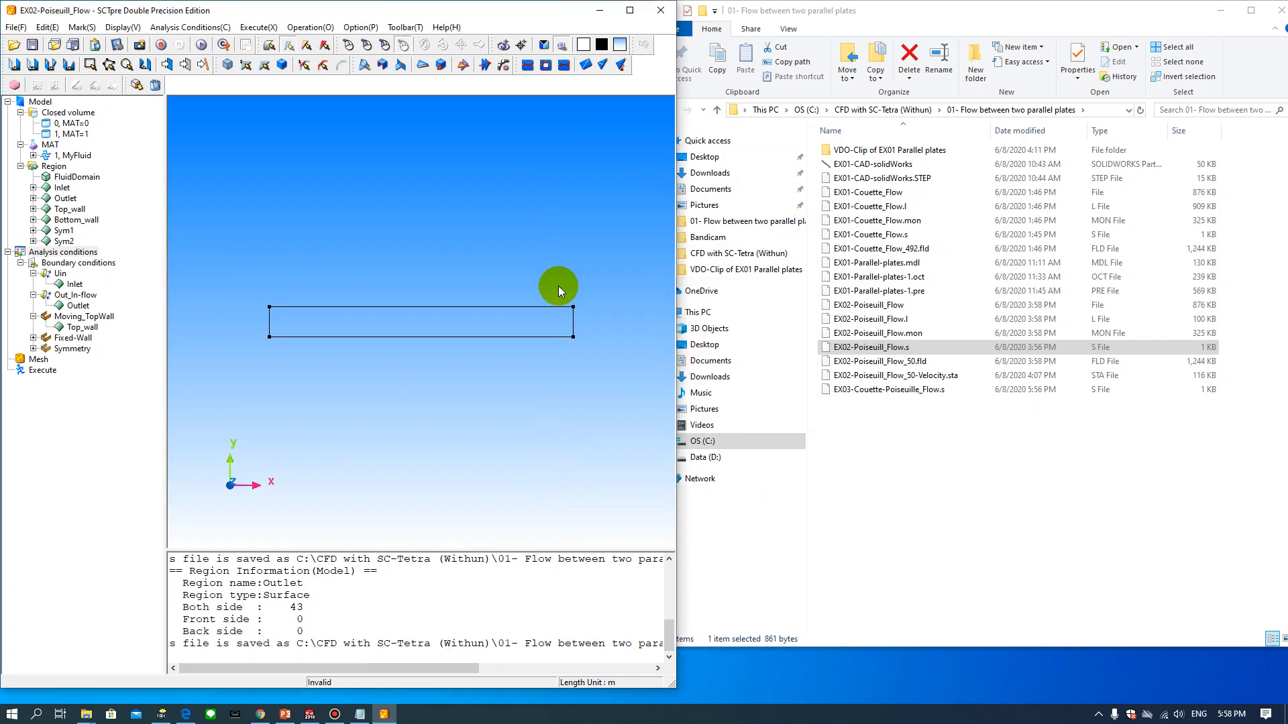
# Review the regions assigned to the Symmetry and Fixed-Wall conditions and locate the Inlet and Outlet regions on the model
pyautogui.click(33, 348)
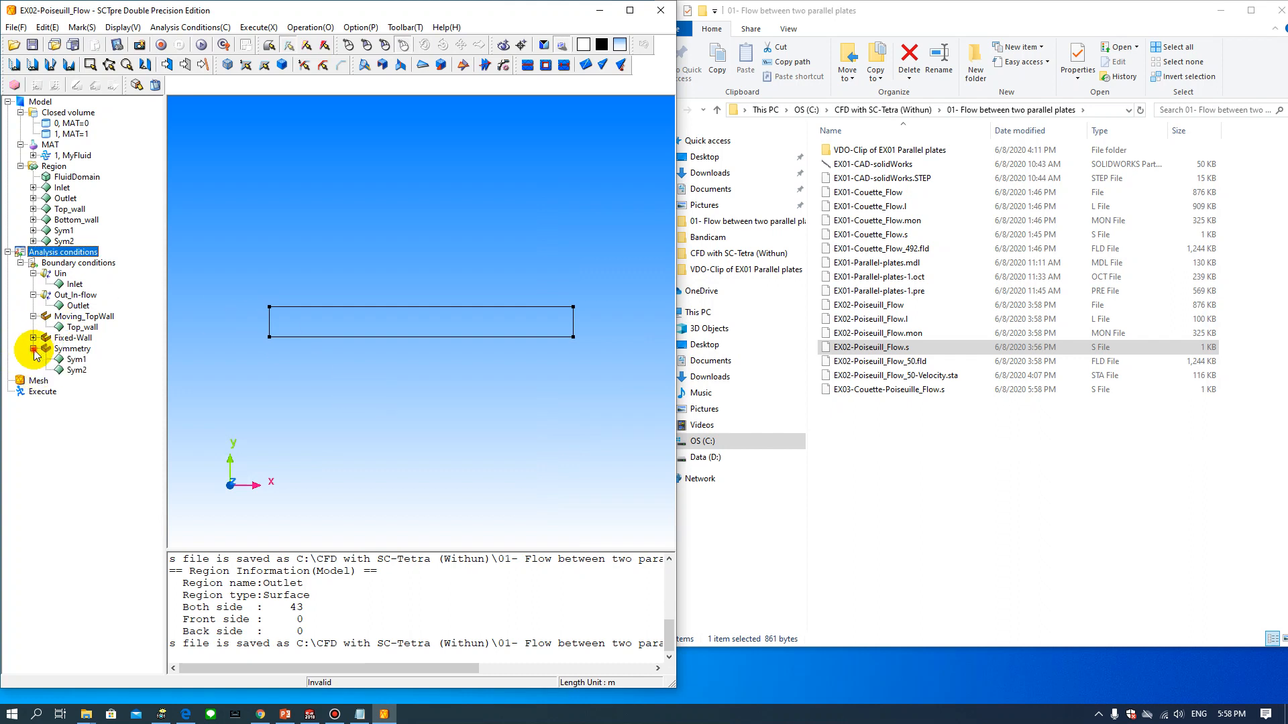
pyautogui.click(33, 338)
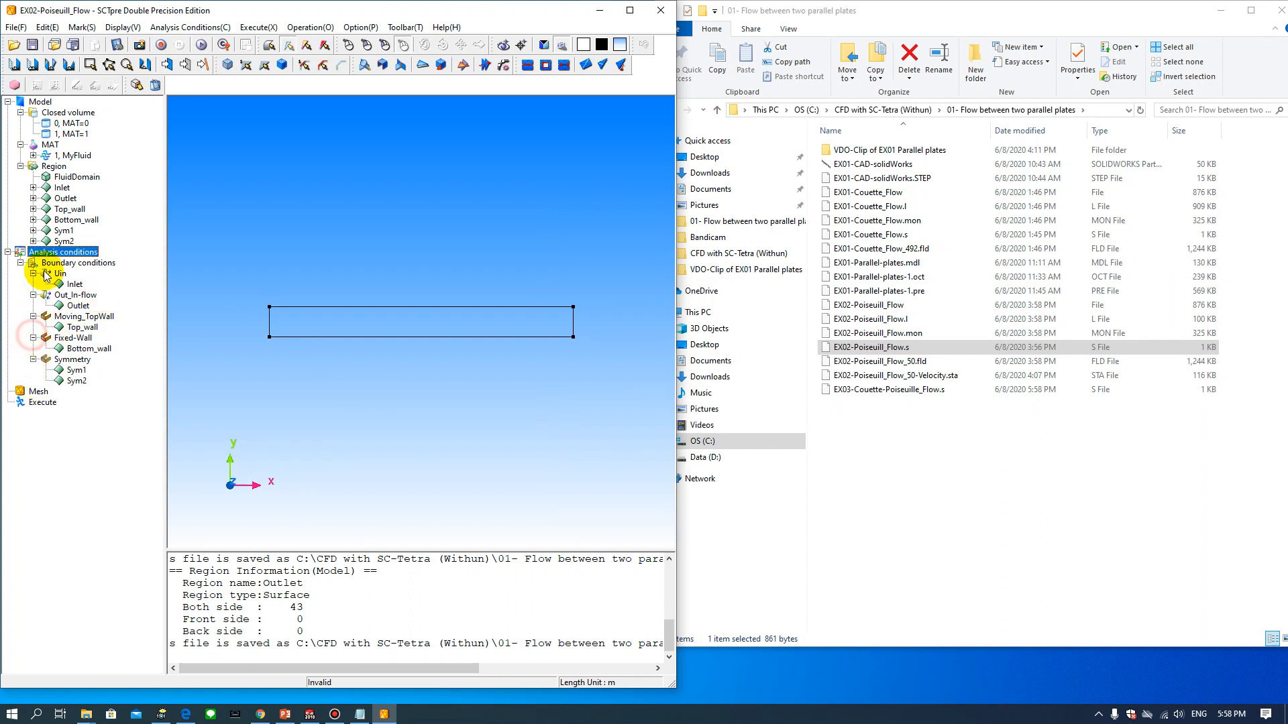
pyautogui.click(73, 284)
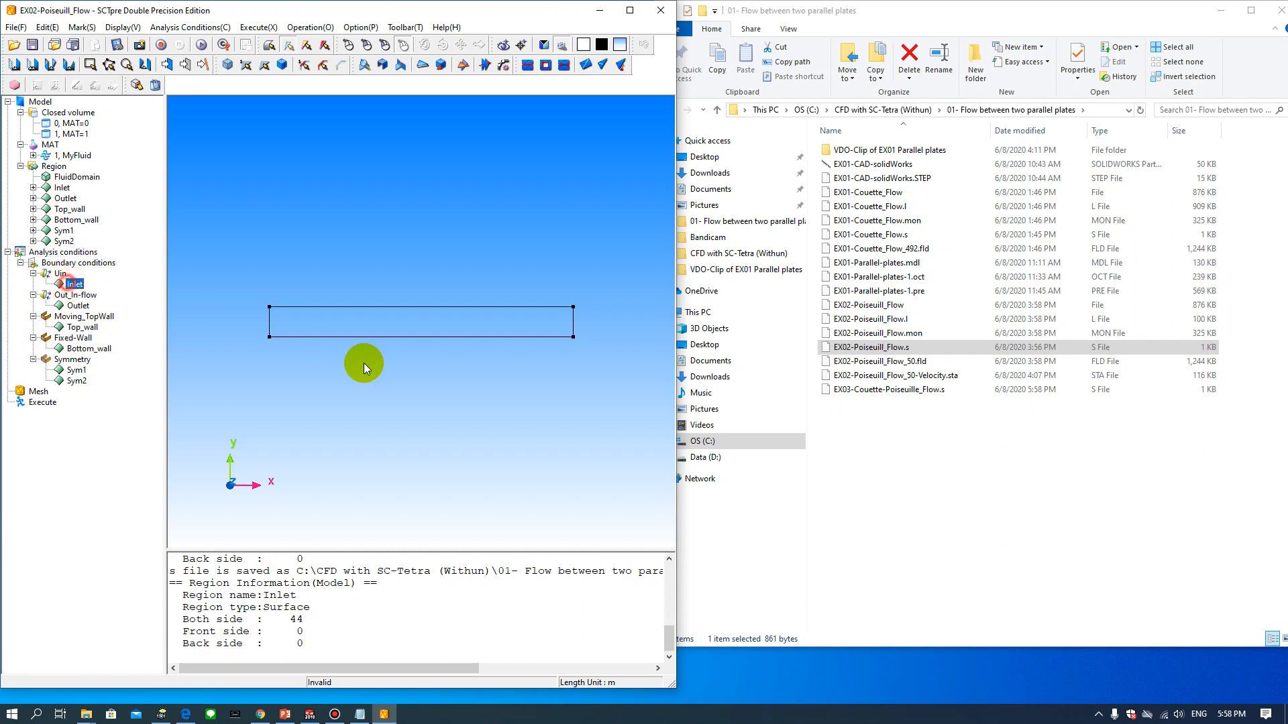
pyautogui.moveTo(364, 363); pyautogui.dragTo(453, 409)
pyautogui.moveTo(452, 410); pyautogui.dragTo(327, 363, button='right')
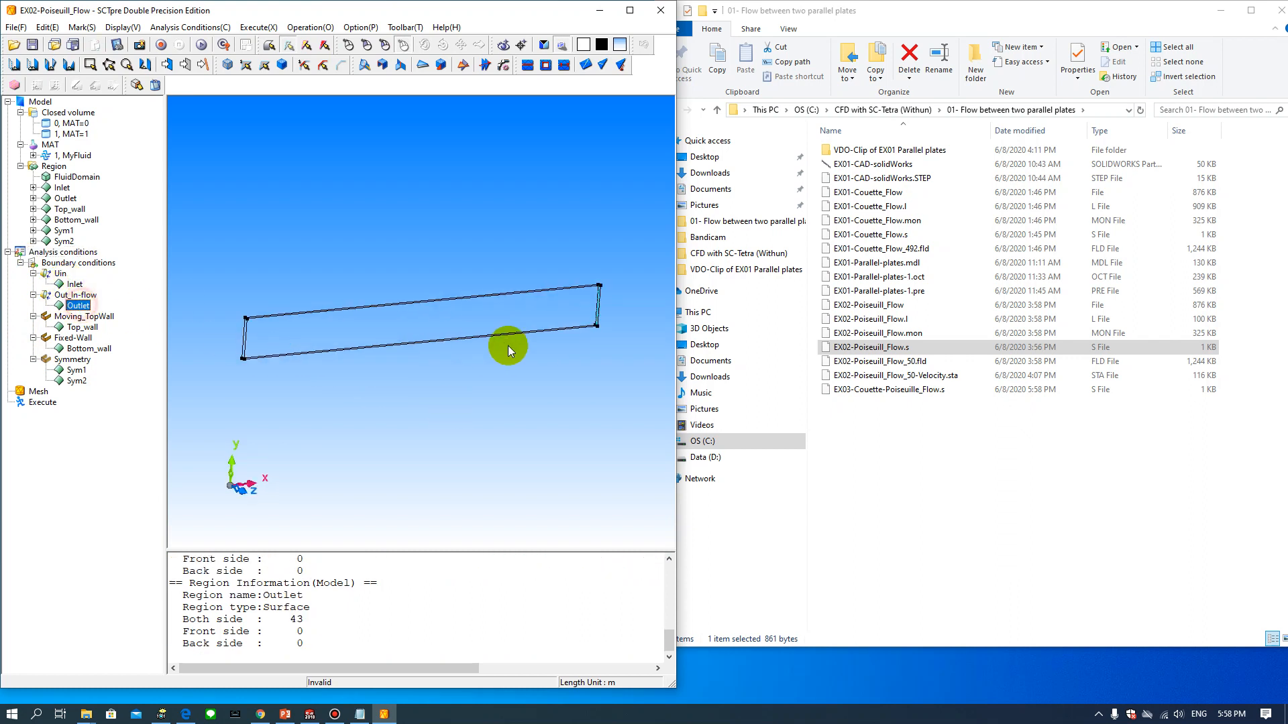
# Check the translation velocity settings of the Moving_TopWall condition and close them without changes
pyautogui.doubleClick(84, 316)
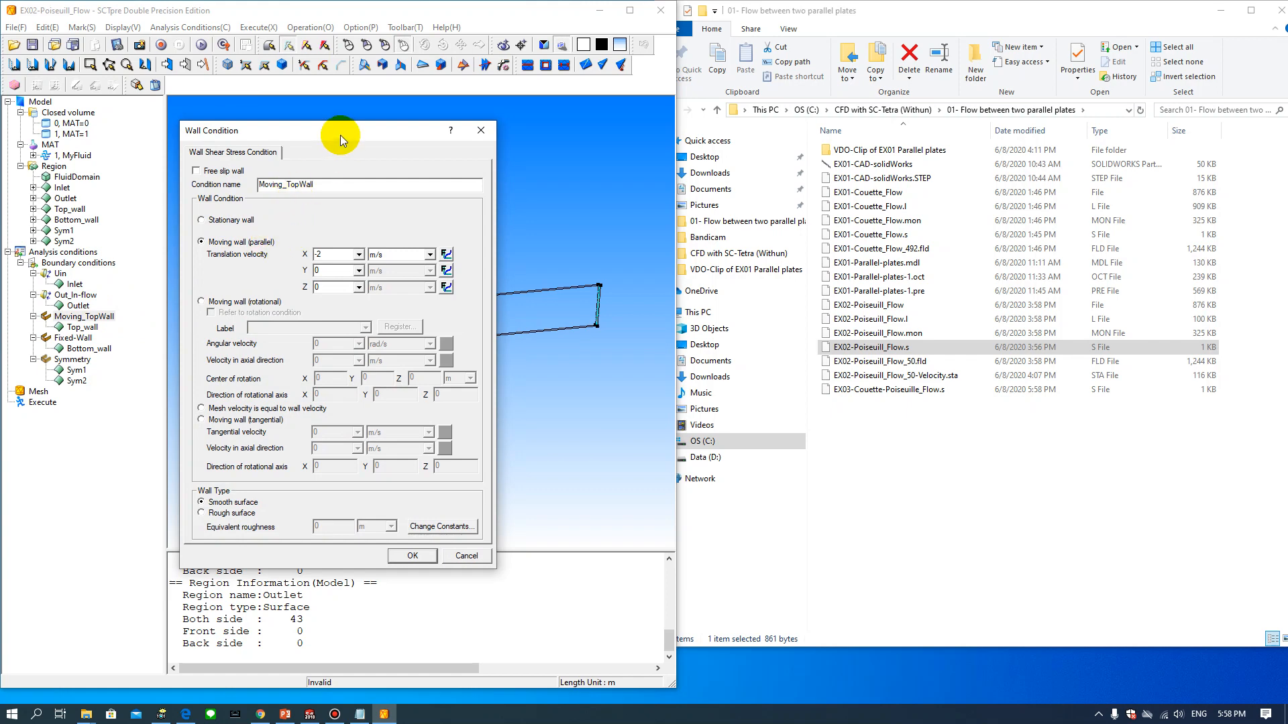
pyautogui.moveTo(340, 135); pyautogui.dragTo(725, 143)
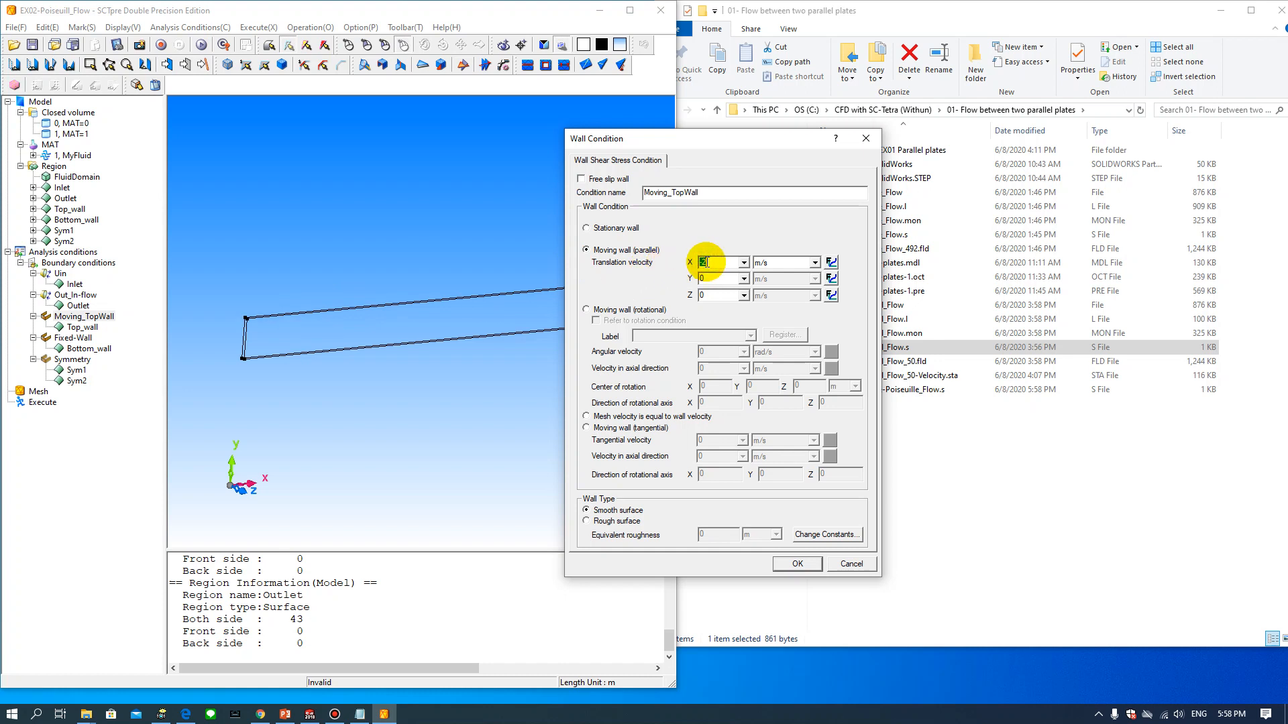
pyautogui.click(75, 344)
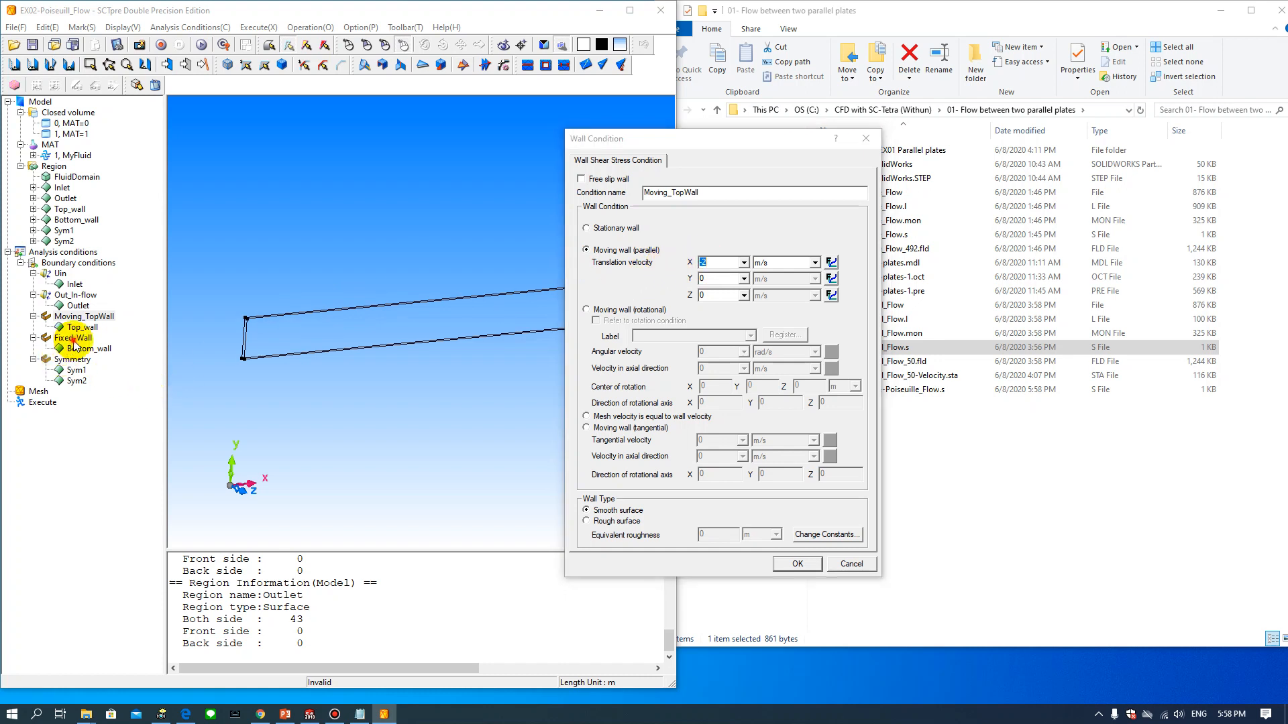
pyautogui.click(864, 139)
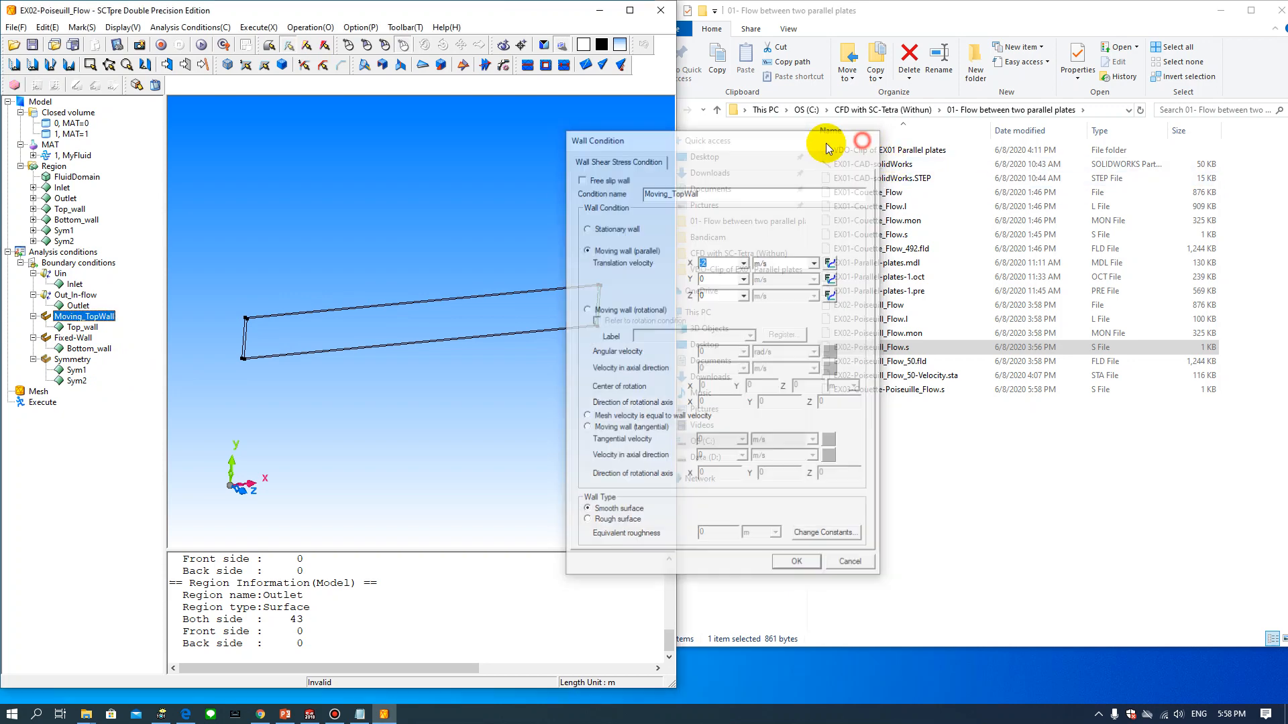
# Check the wall settings of the Fixed-Wall and Symmetry conditions without changing them
pyautogui.doubleClick(75, 338)
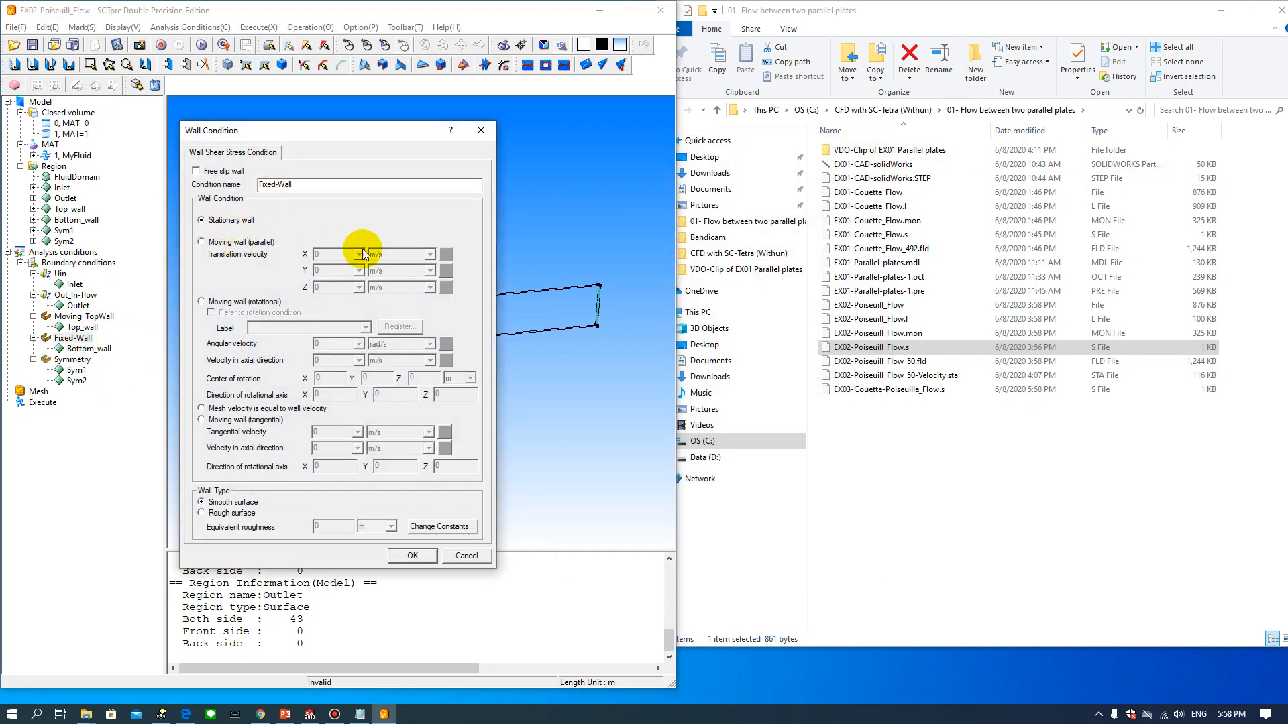
pyautogui.click(481, 130)
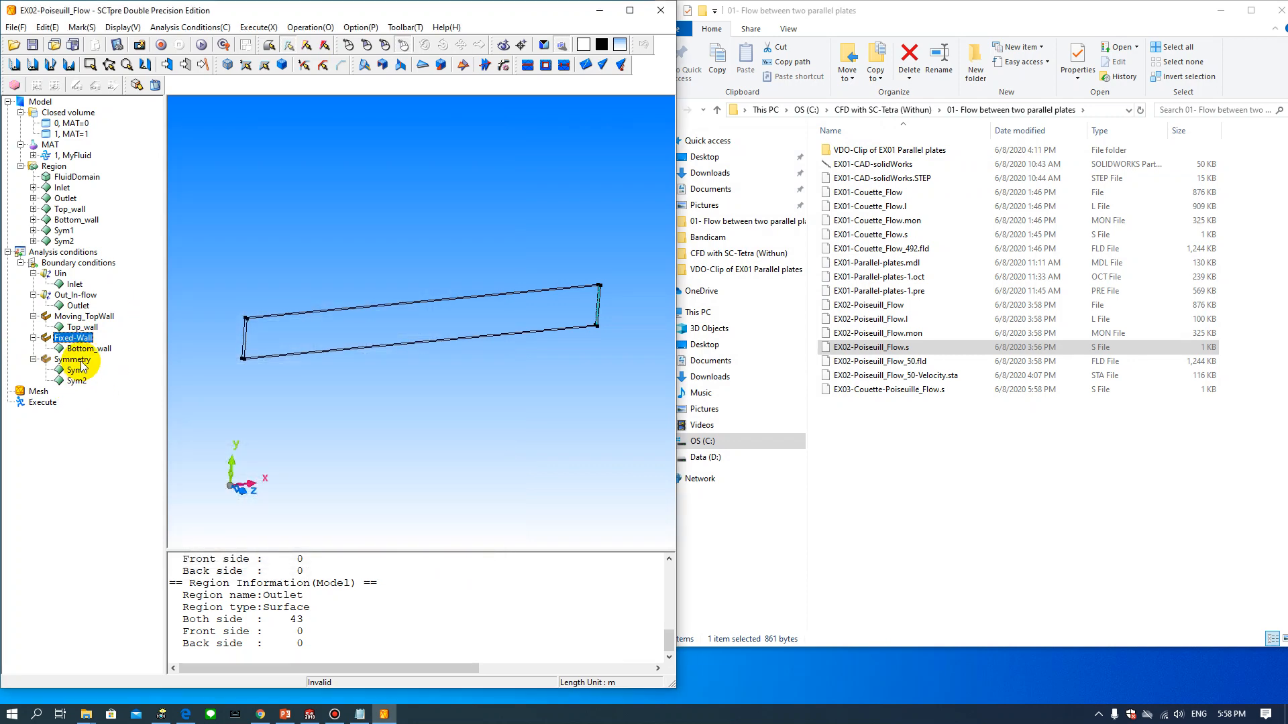
pyautogui.click(278, 437)
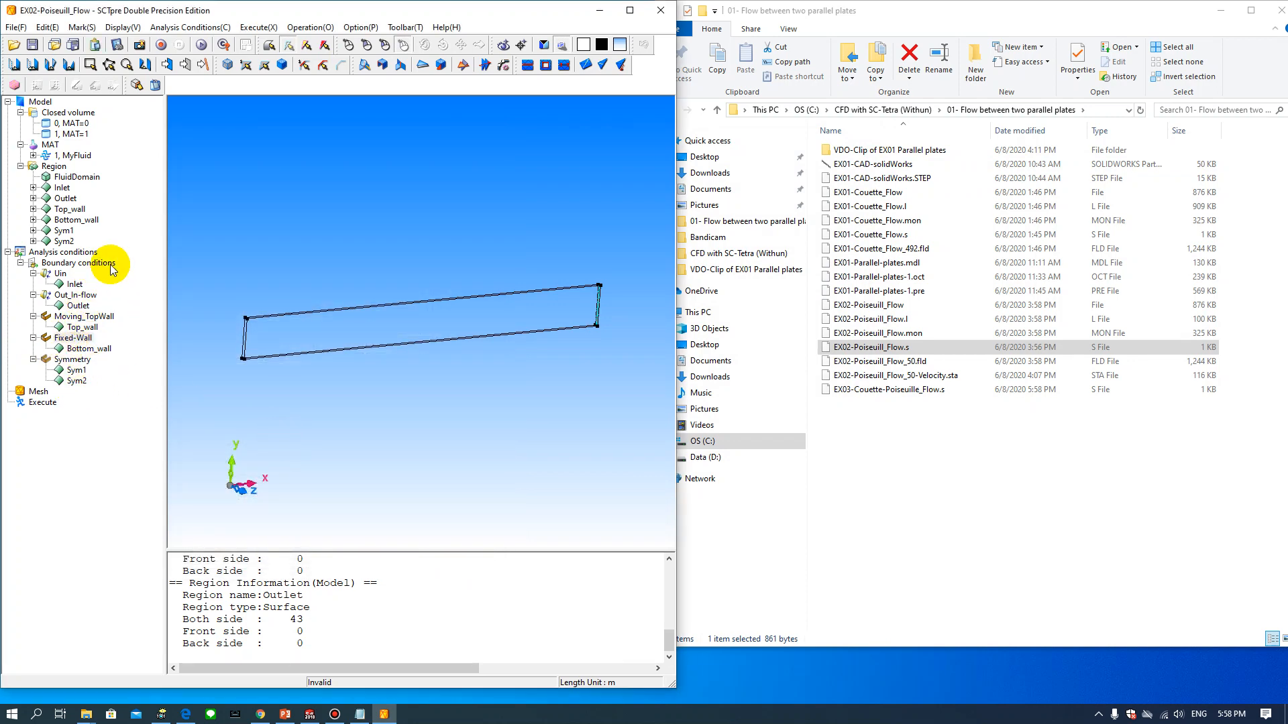
pyautogui.doubleClick(73, 360)
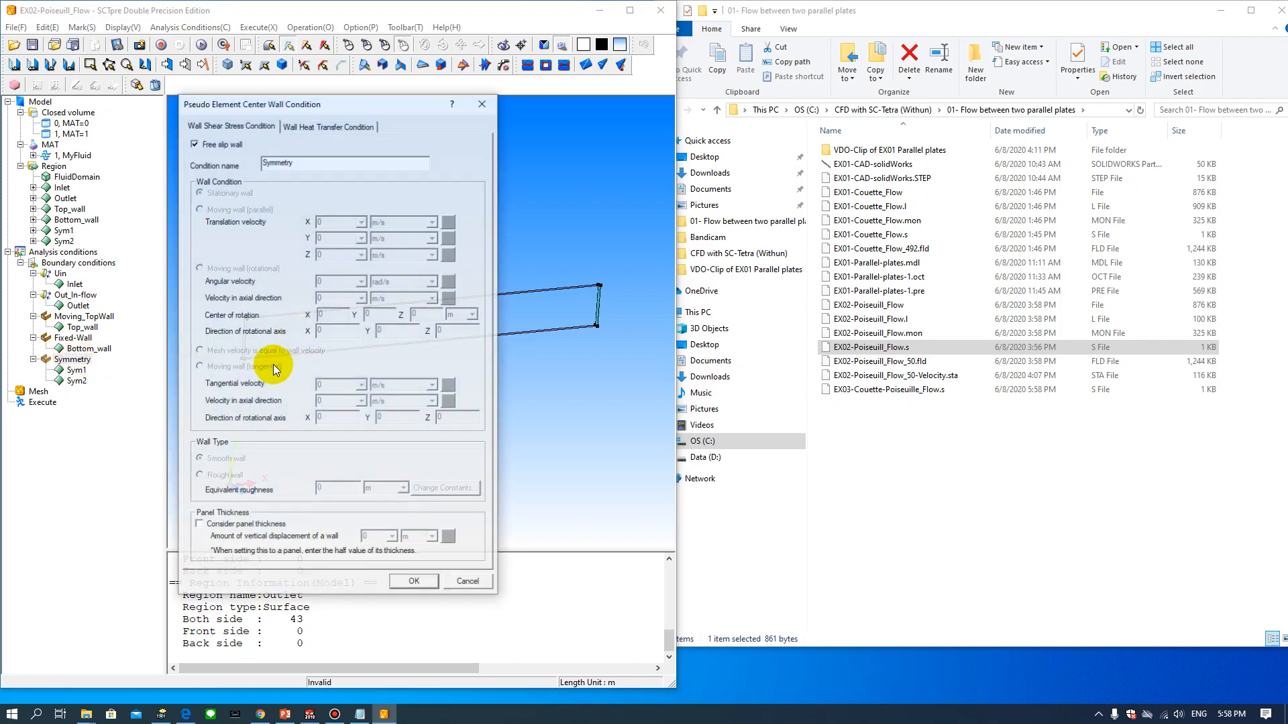
pyautogui.click(483, 102)
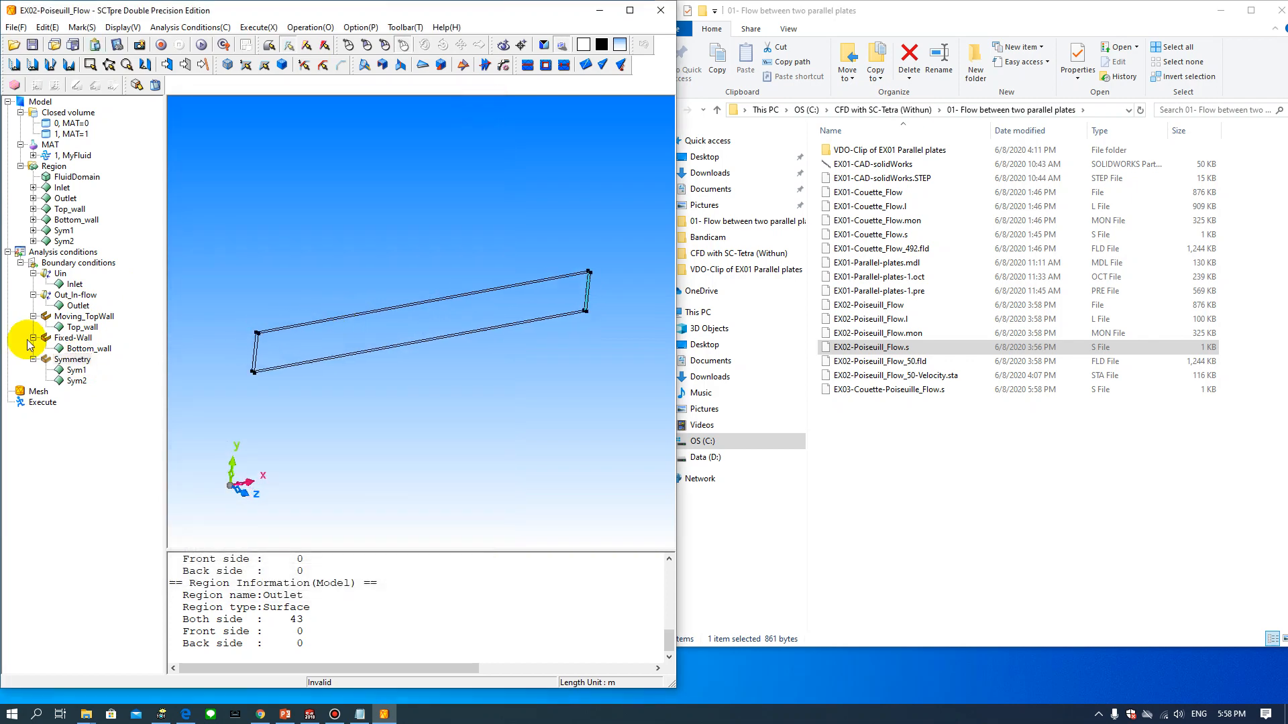
# Save the analysis conditions again, overwriting the EX03-Couette-Poiseuille_Flow.s file
pyautogui.click(68, 254)
pyautogui.rightClick(68, 254)
pyautogui.click(134, 315)
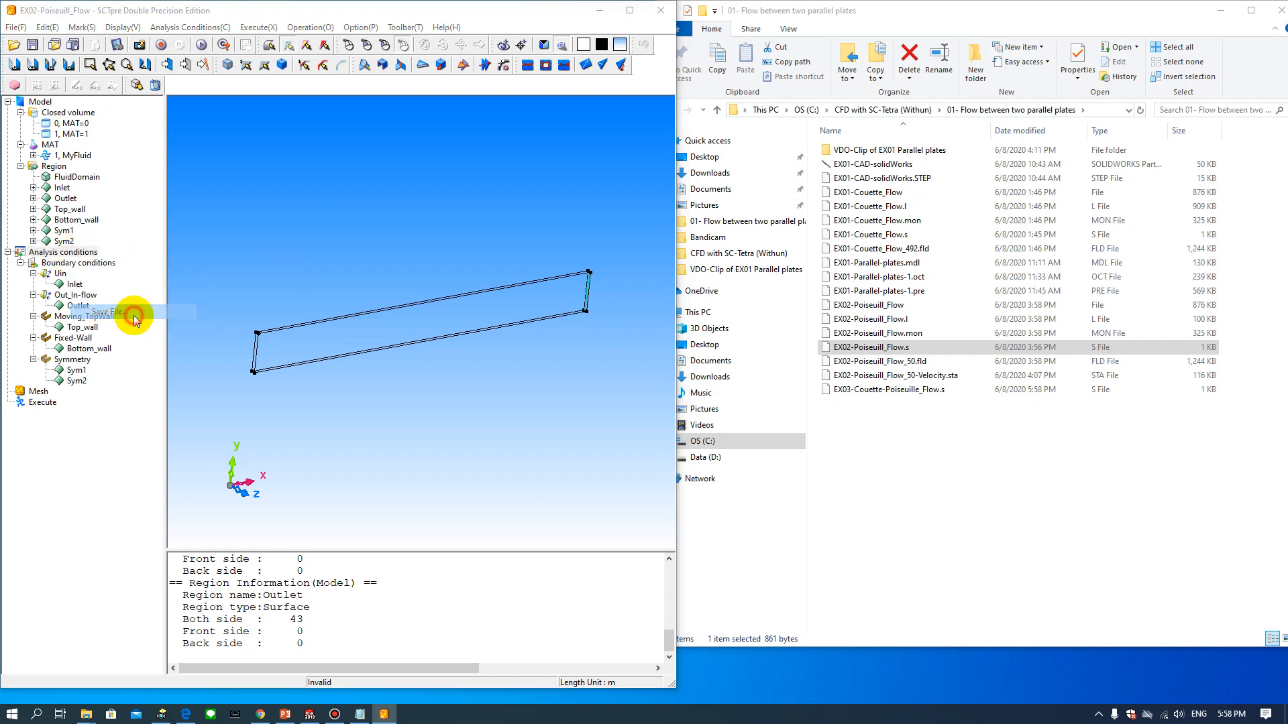
pyautogui.click(283, 299)
pyautogui.click(499, 440)
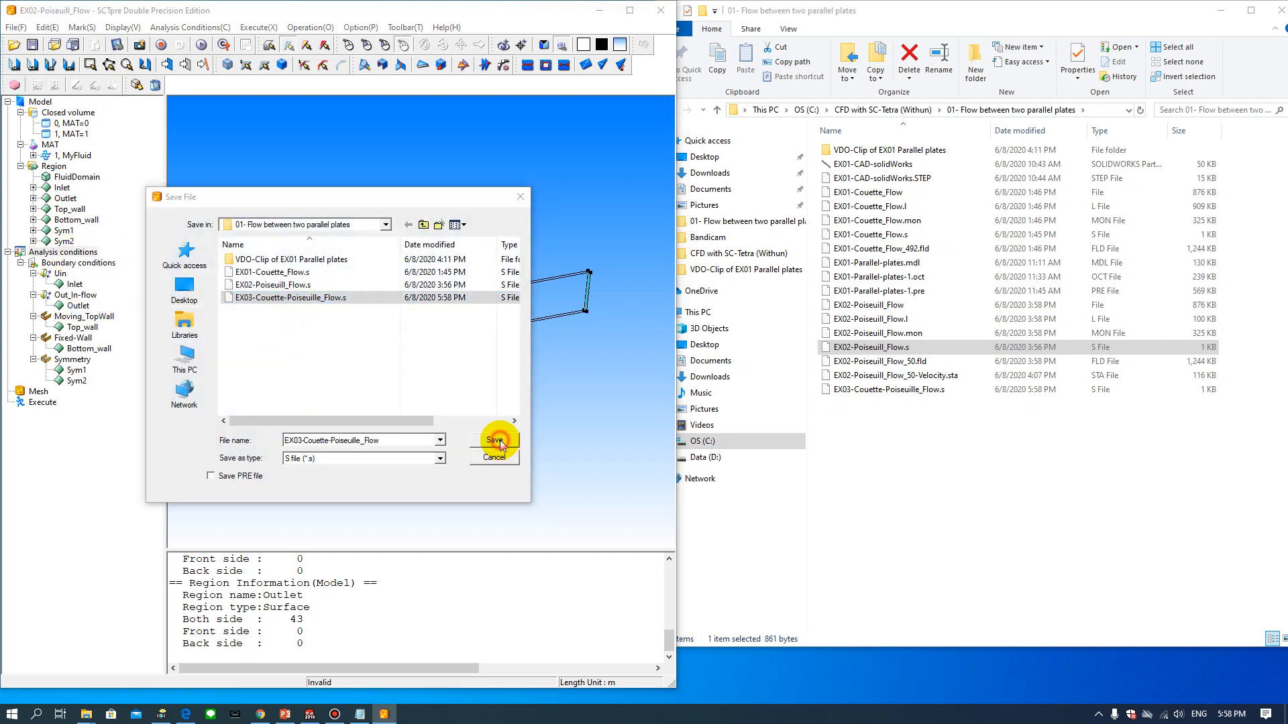
pyautogui.click(672, 360)
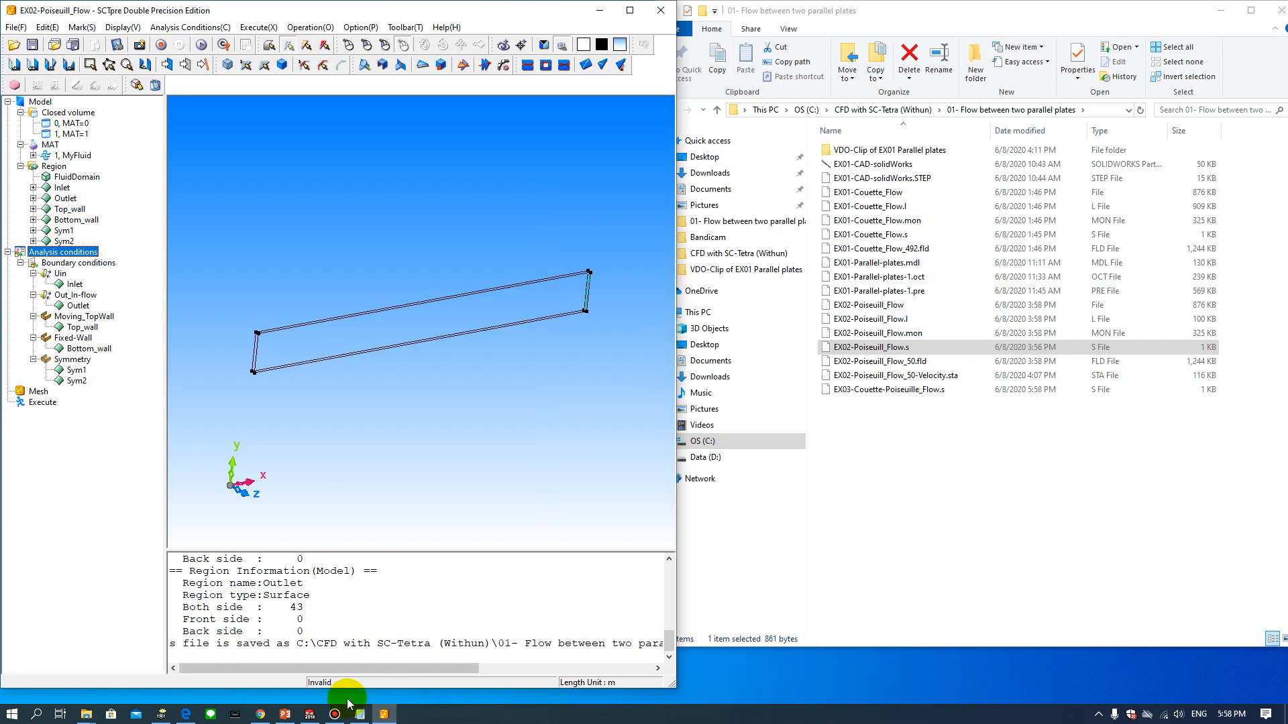
# Switch to PowerPoint beside the model and examine the Poiseuille and mixed Couette+Poiseuille flow diagrams on slide 16
pyautogui.click(285, 713)
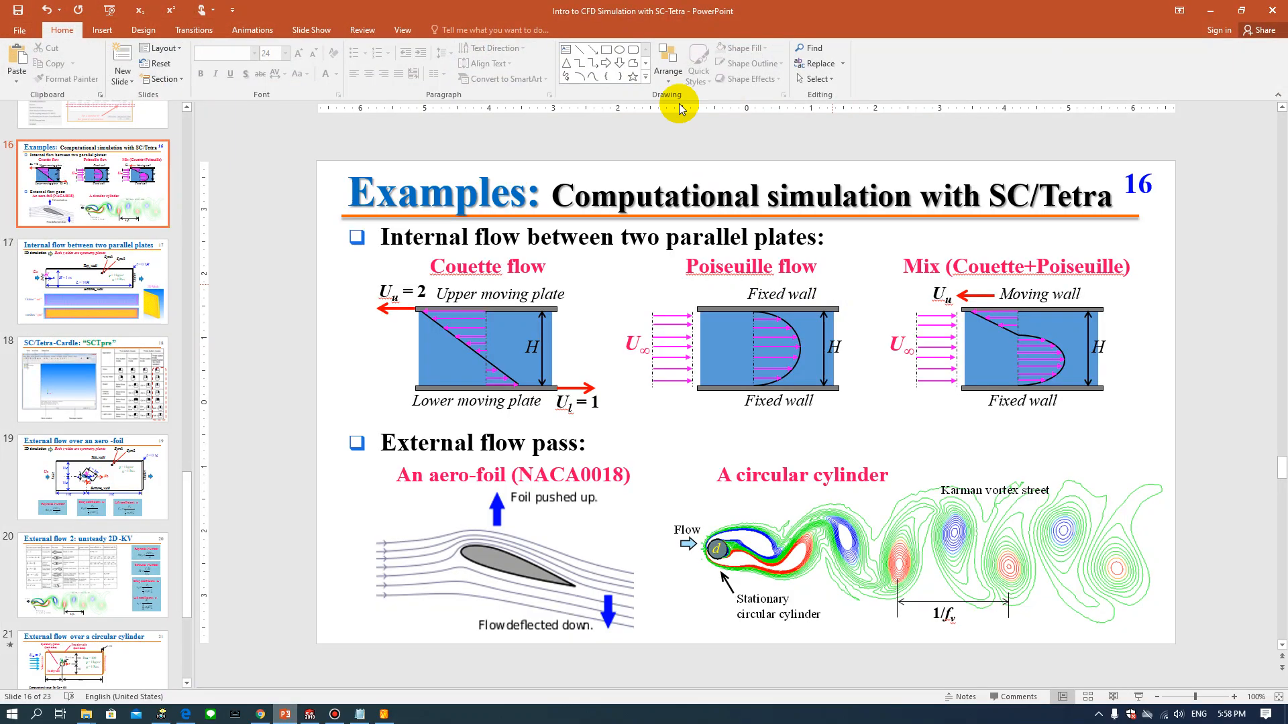
pyautogui.doubleClick(812, 16)
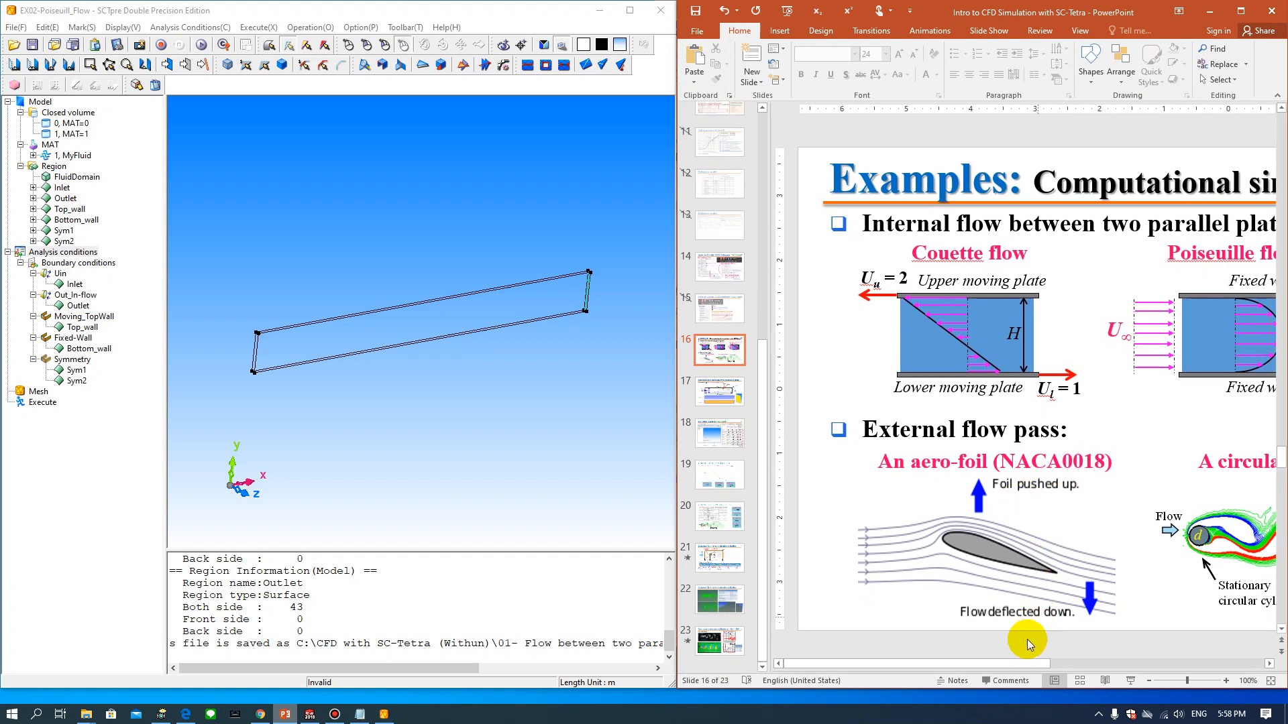
pyautogui.moveTo(1020, 664); pyautogui.dragTo(1155, 664)
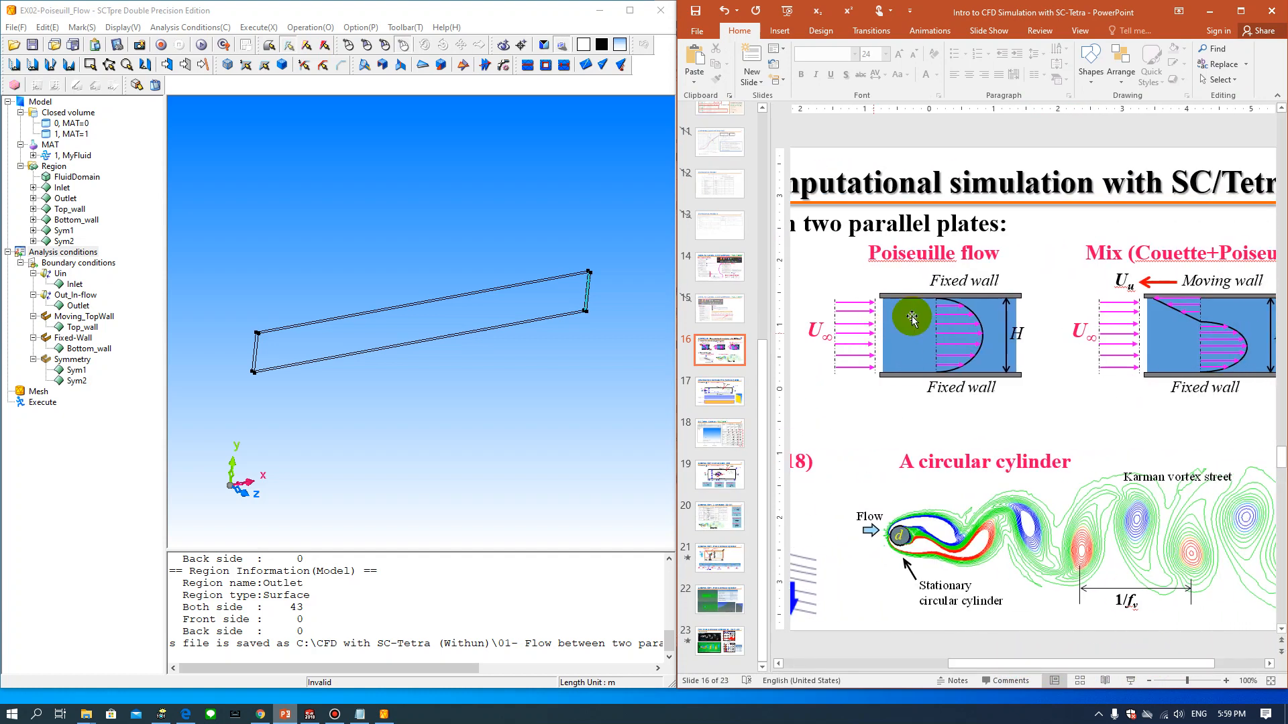
pyautogui.moveTo(867, 255)
pyautogui.mouseDown()
pyautogui.moveTo(1013, 260)
pyautogui.moveTo(998, 260)
pyautogui.mouseUp()
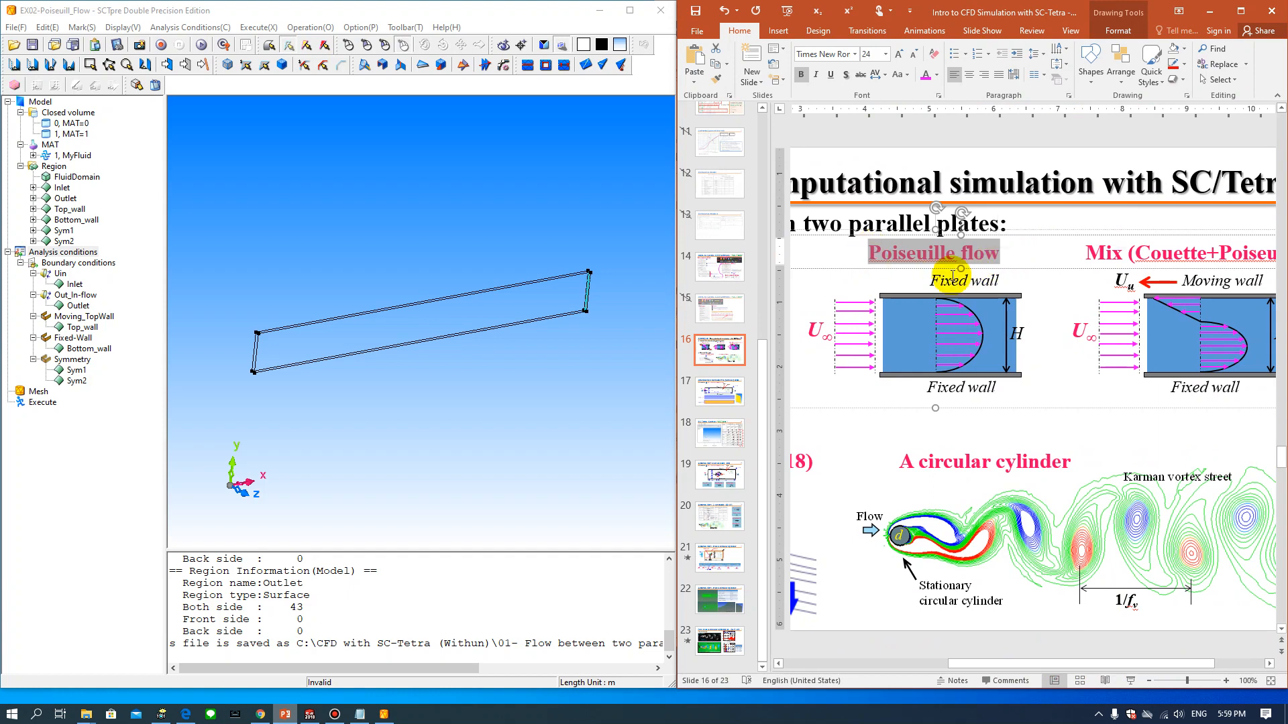
pyautogui.moveTo(994, 664); pyautogui.dragTo(1052, 658)
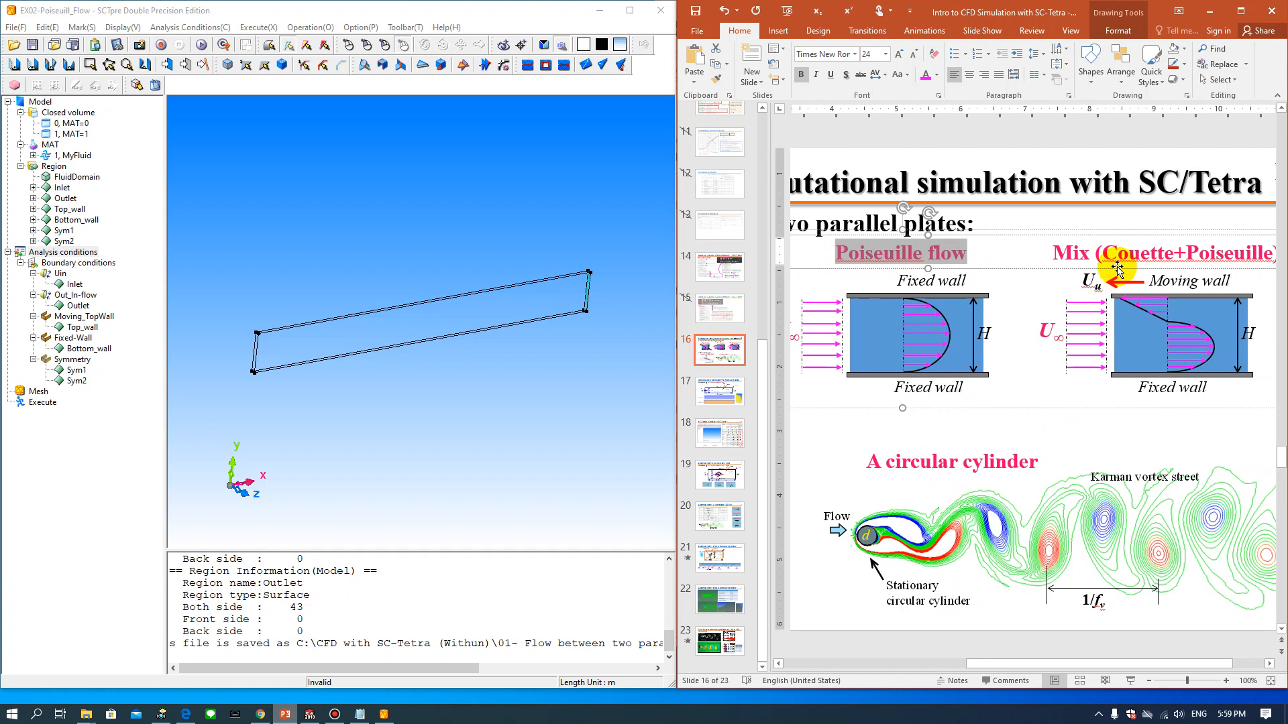
pyautogui.moveTo(1157, 281); pyautogui.dragTo(1232, 287)
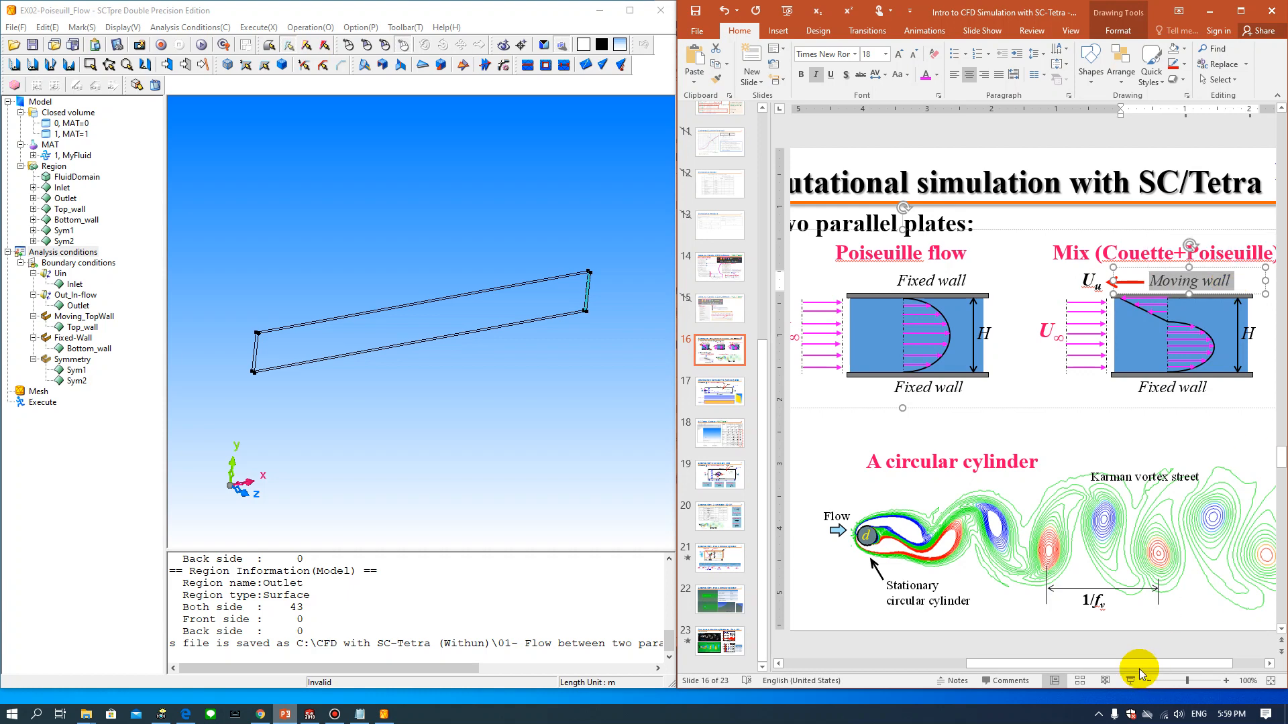
pyautogui.moveTo(1139, 669); pyautogui.dragTo(1171, 668)
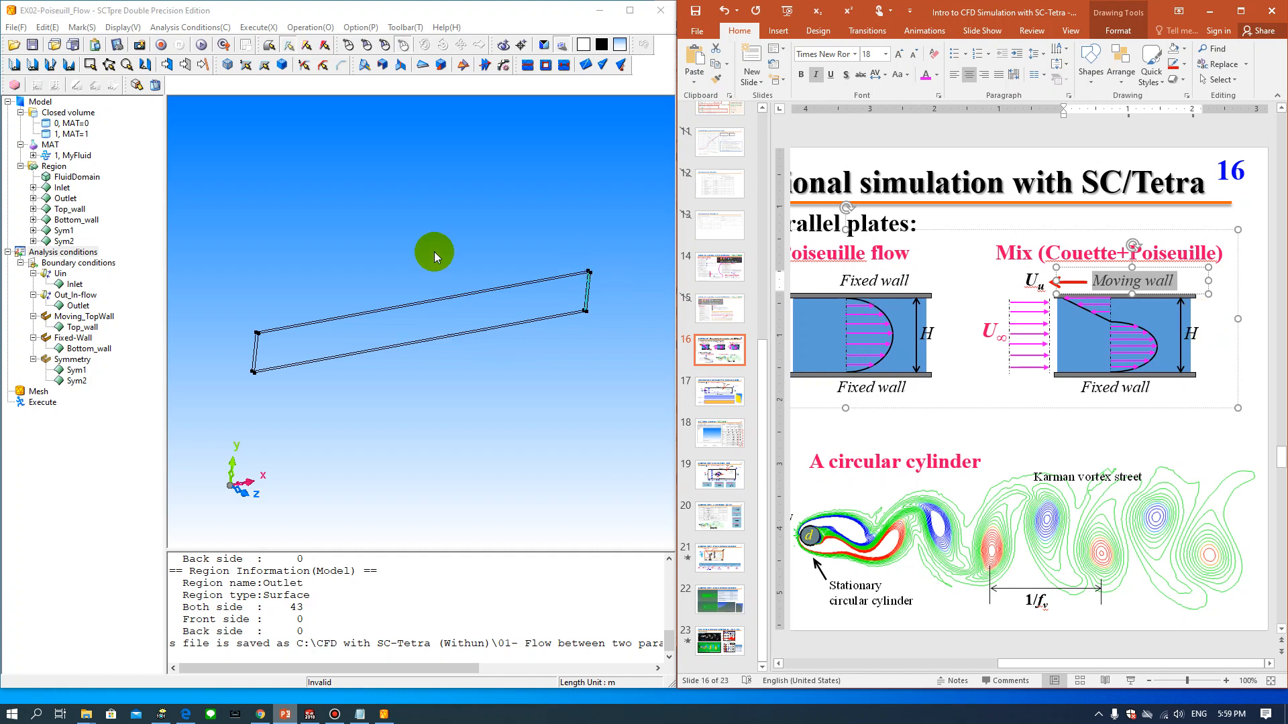
pyautogui.click(429, 252)
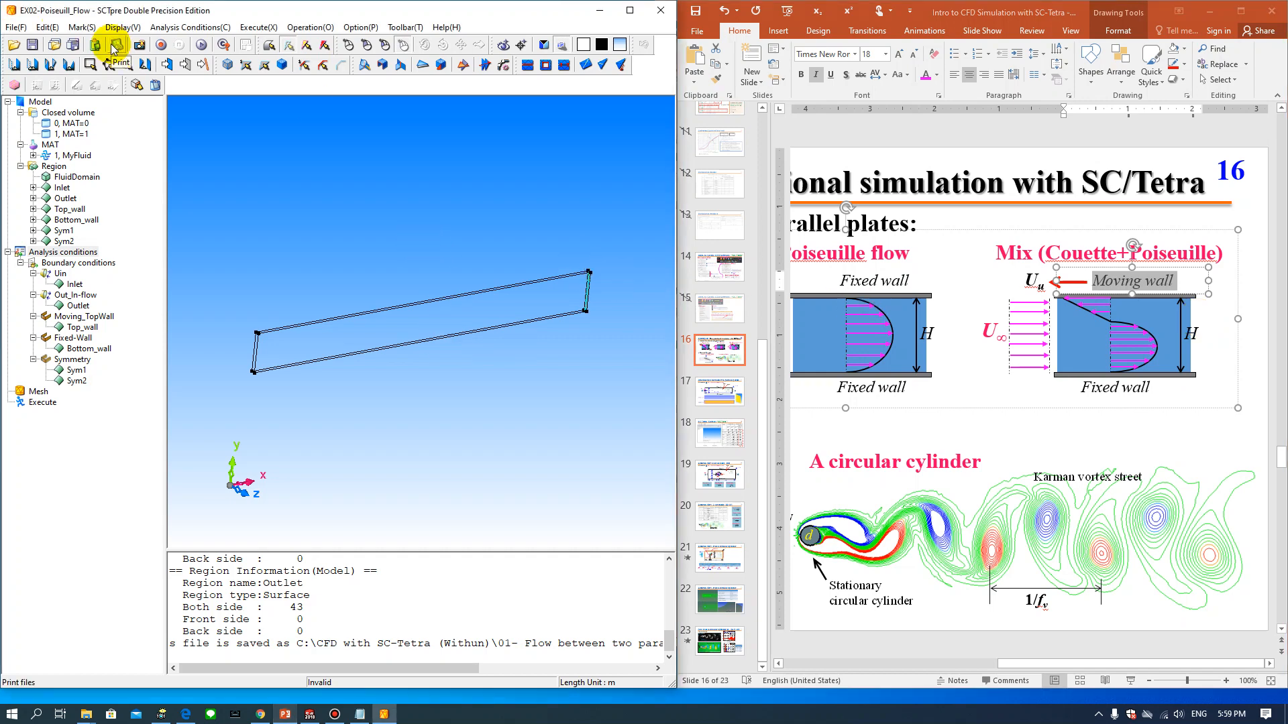
pyautogui.click(13, 28)
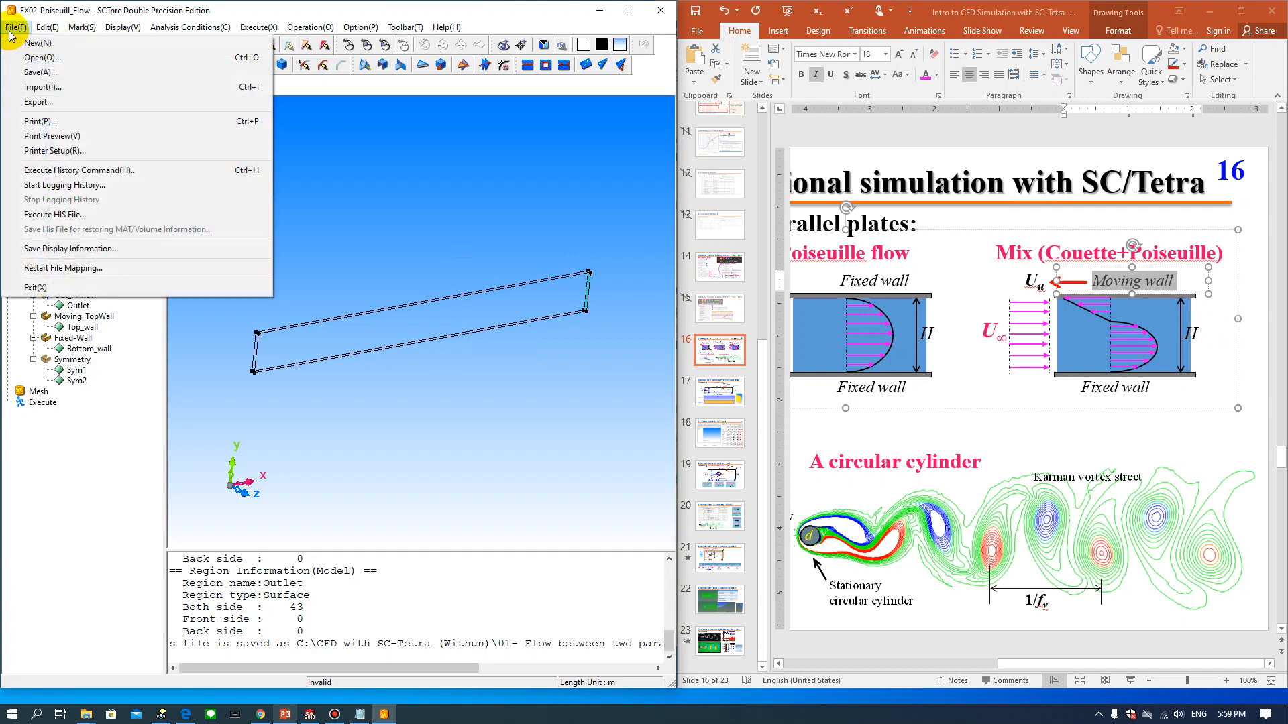
pyautogui.click(37, 287)
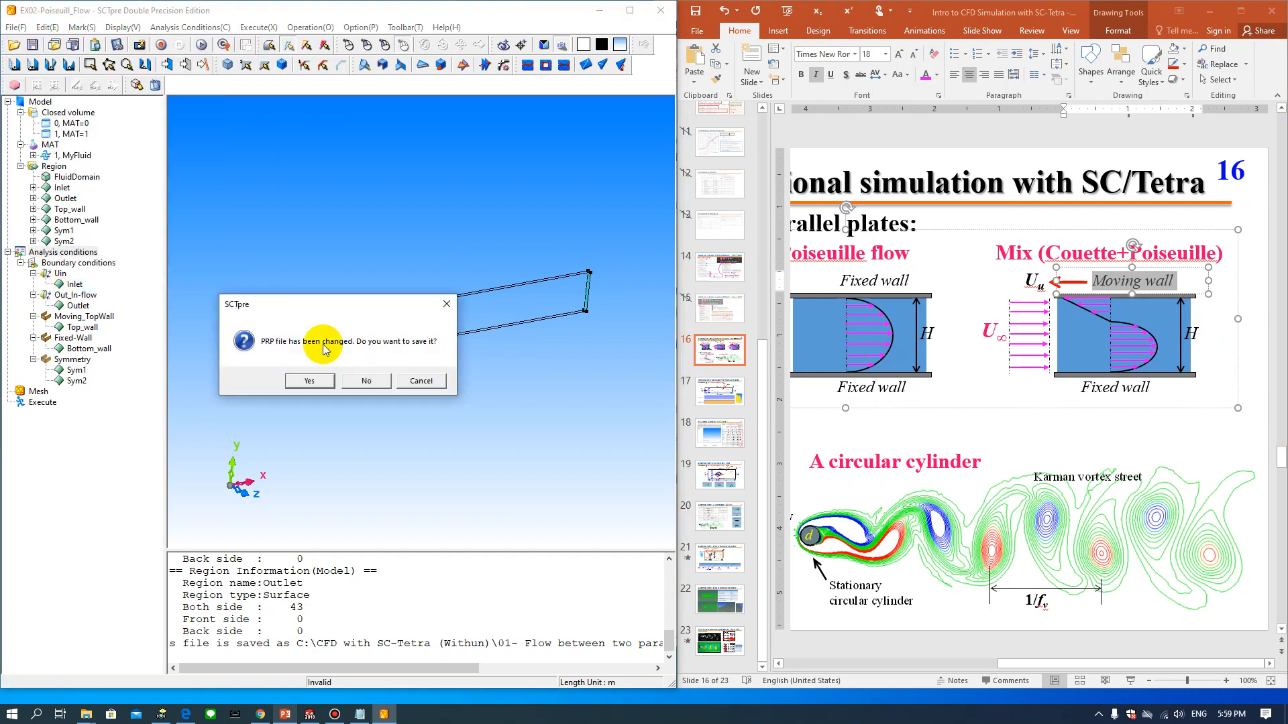
pyautogui.click(309, 381)
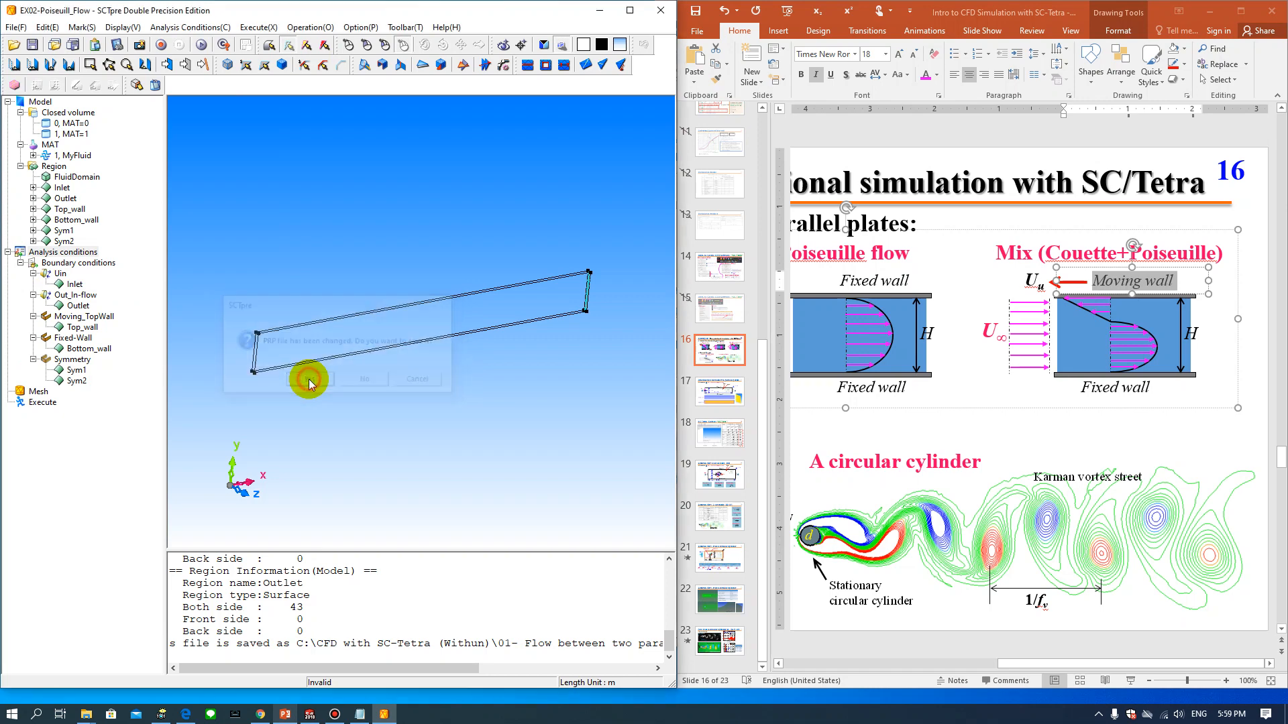
pyautogui.click(1050, 194)
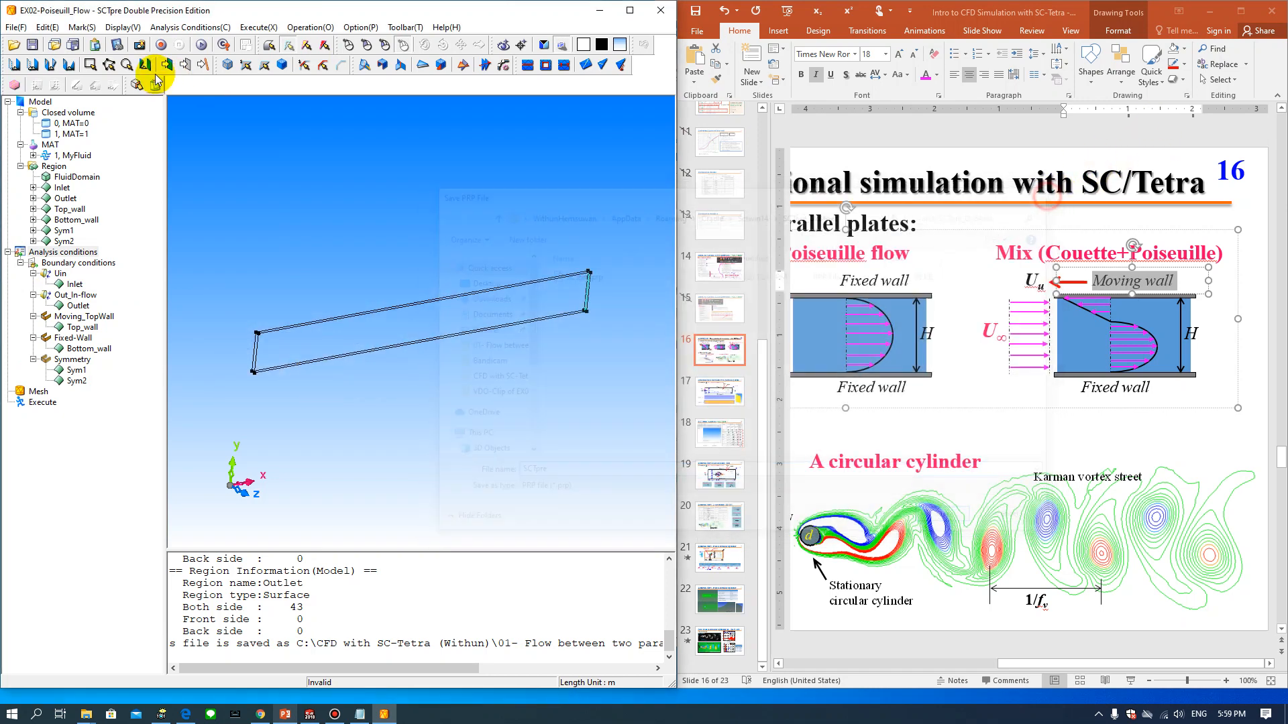
# Exit SCTpre without saving the PRP file changes or the history
pyautogui.click(16, 27)
pyautogui.click(37, 287)
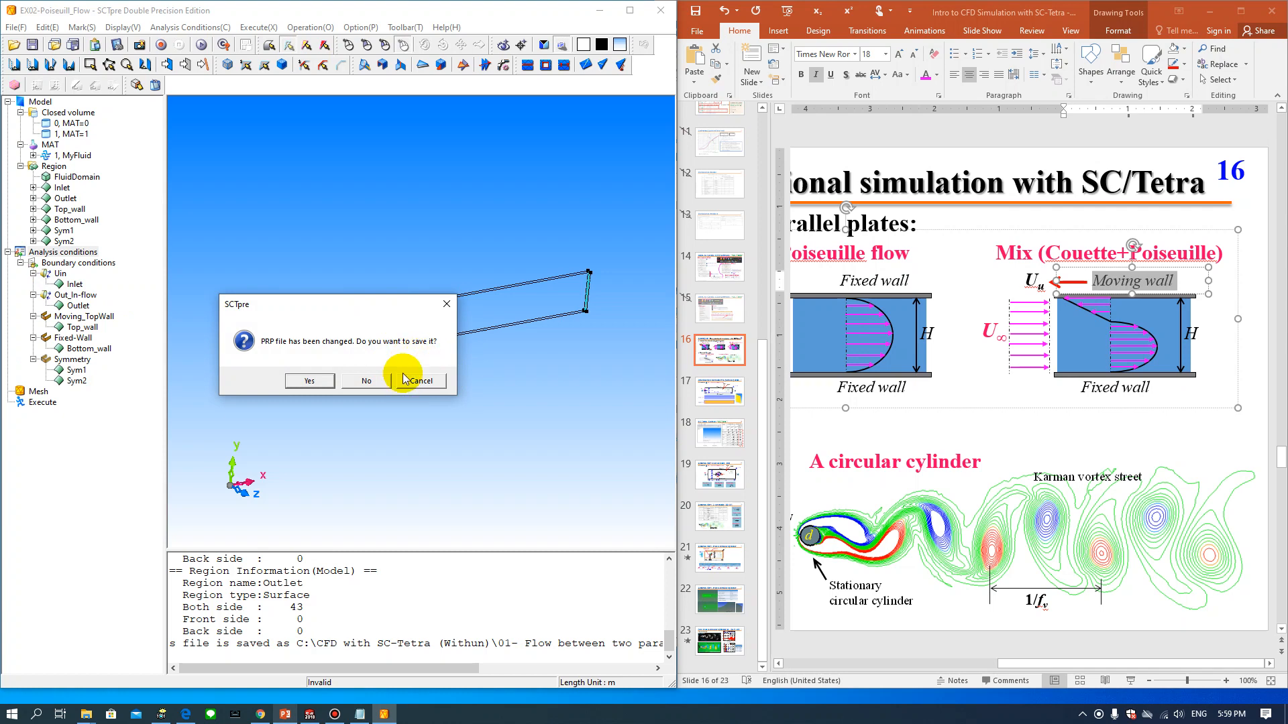
pyautogui.click(380, 387)
pyautogui.click(265, 339)
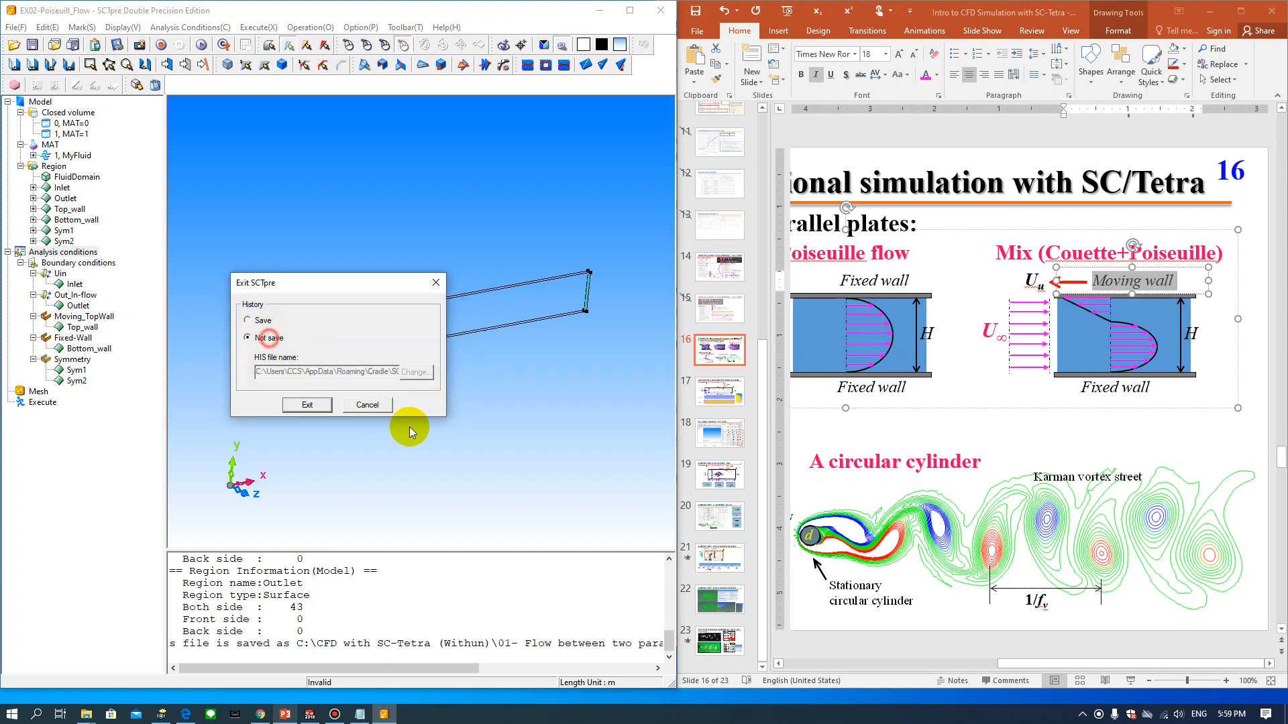
pyautogui.click(308, 405)
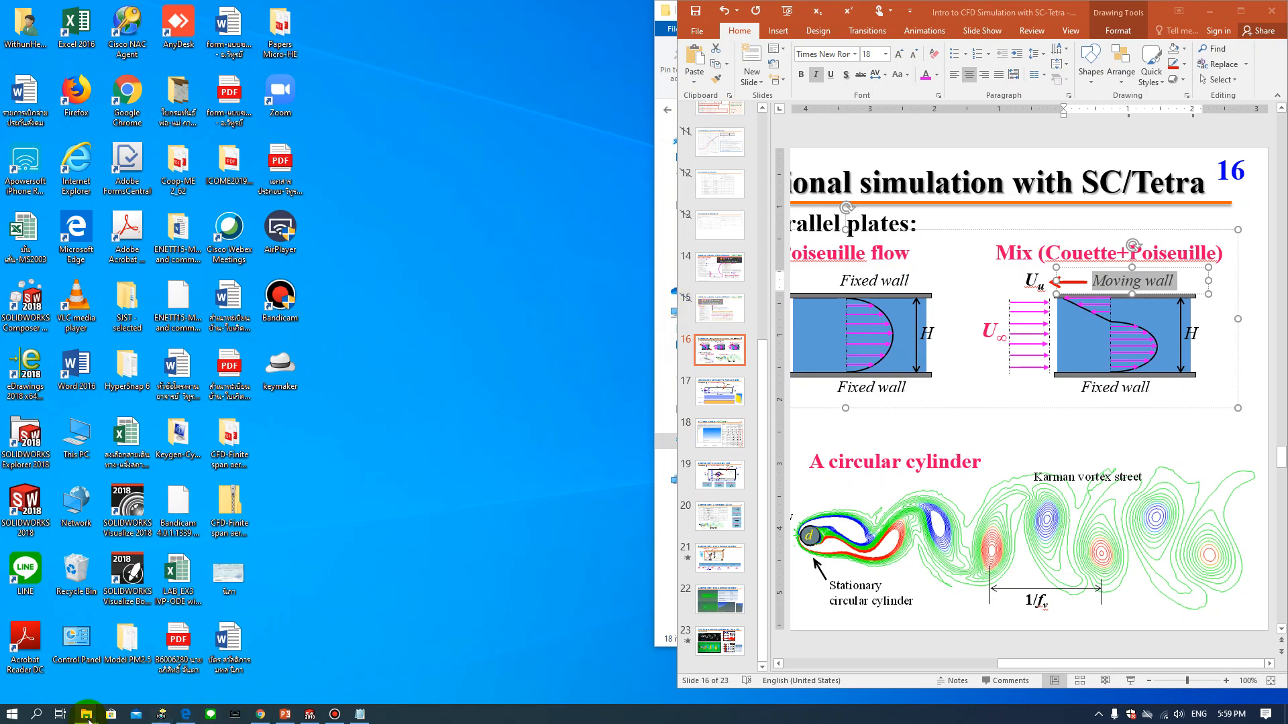
# Switch to File Explorer's 01- Flow between two parallel plates folder and select EX03-Couette-Poiseuille_Flow.s
pyautogui.moveTo(86, 716)
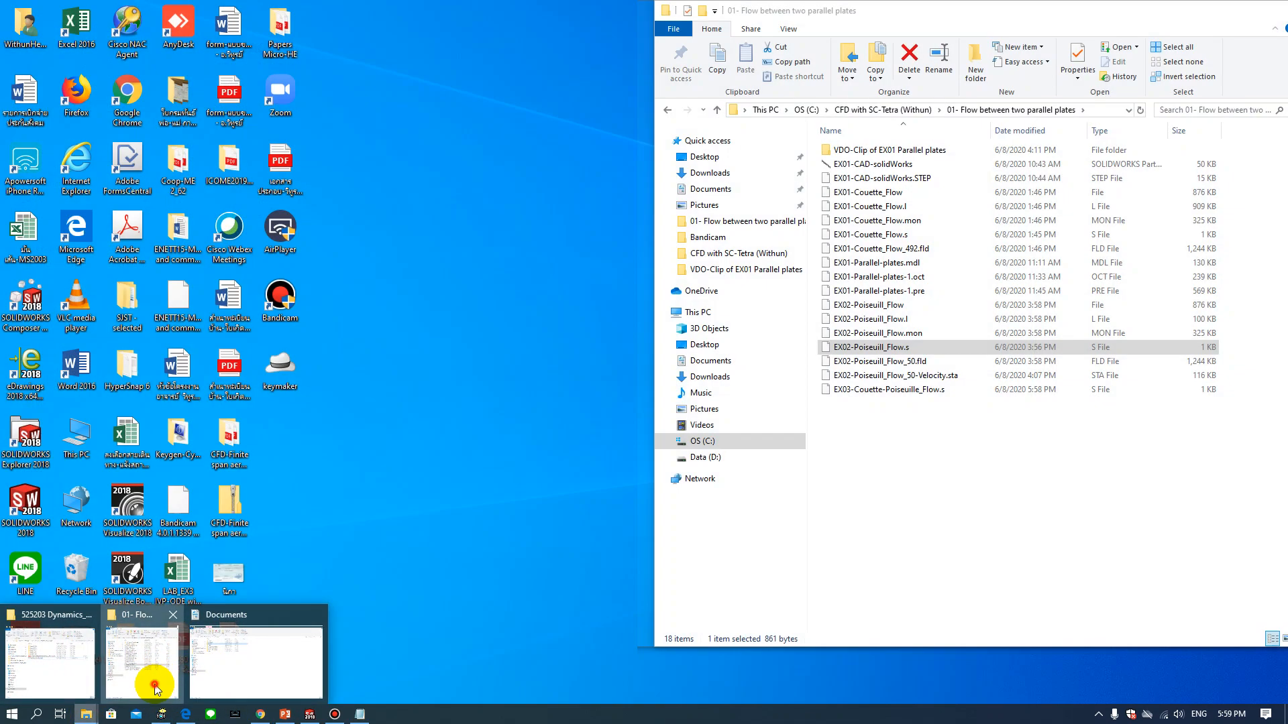
pyautogui.click(142, 679)
pyautogui.click(910, 481)
pyautogui.click(899, 394)
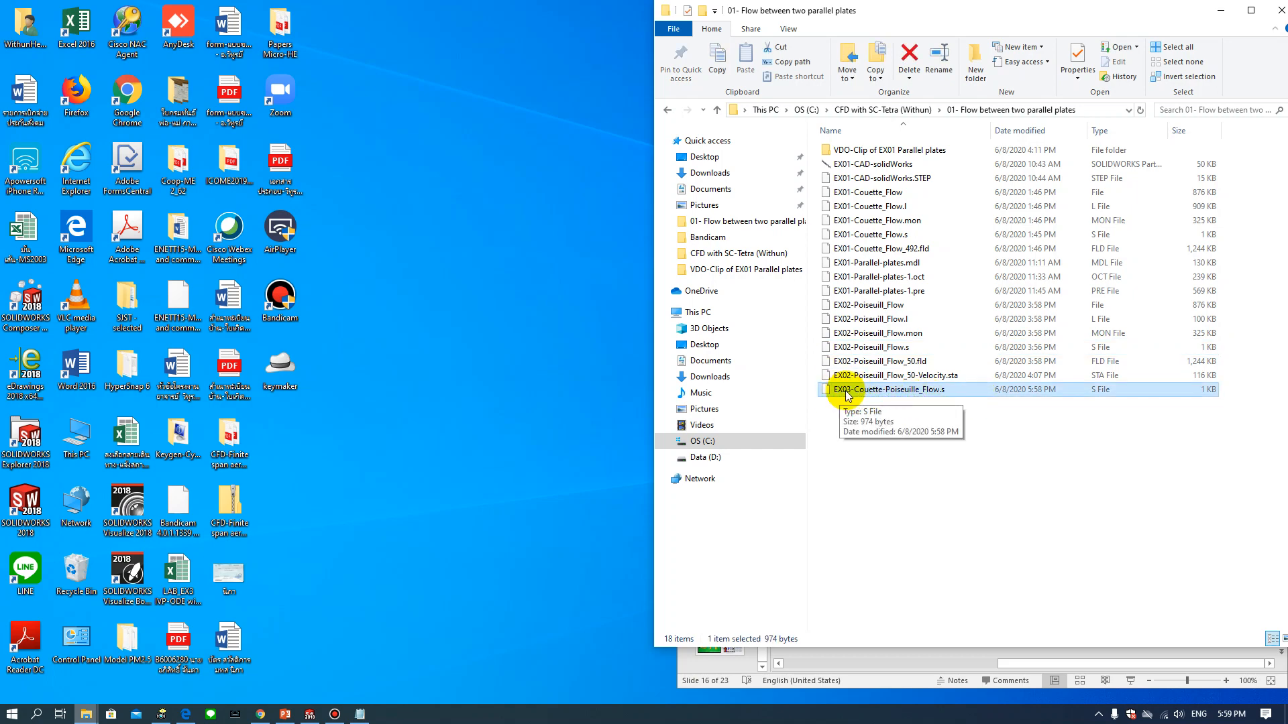
pyautogui.click(525, 538)
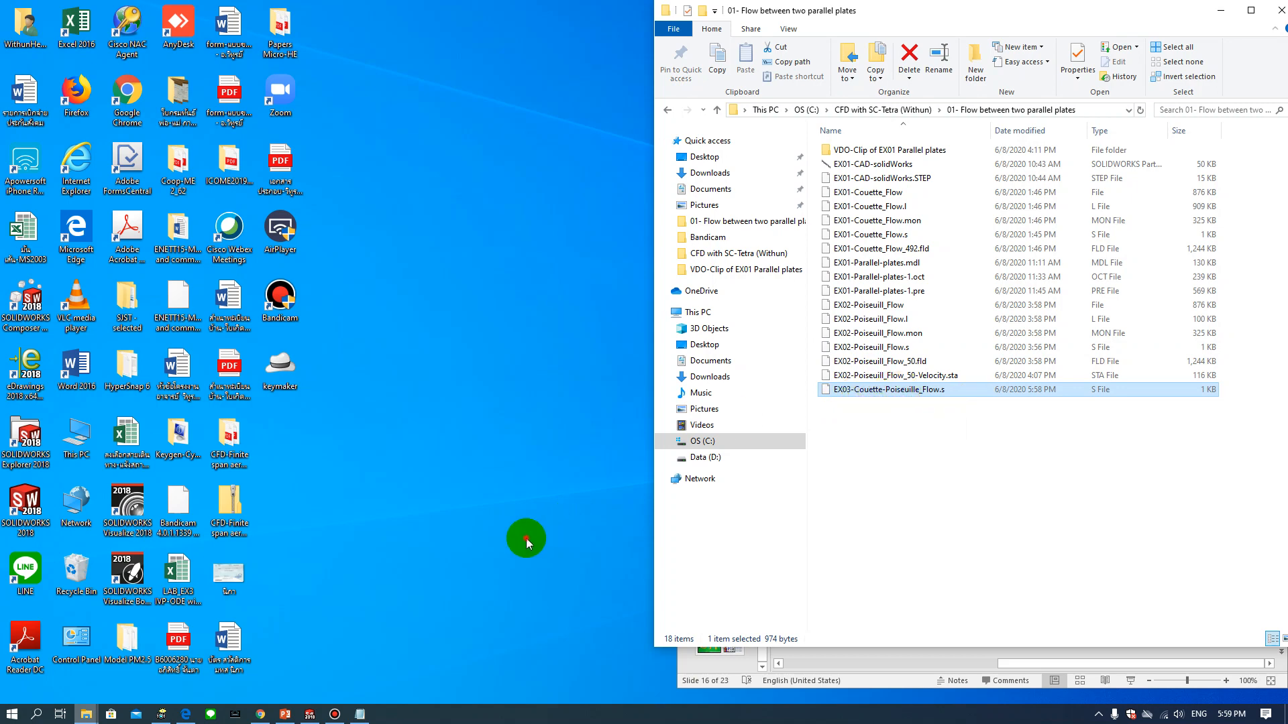
# Start SCTsolver from the SC/Tetra launcher, place its window beside the project folder, and put the launcher away
pyautogui.click(1098, 714)
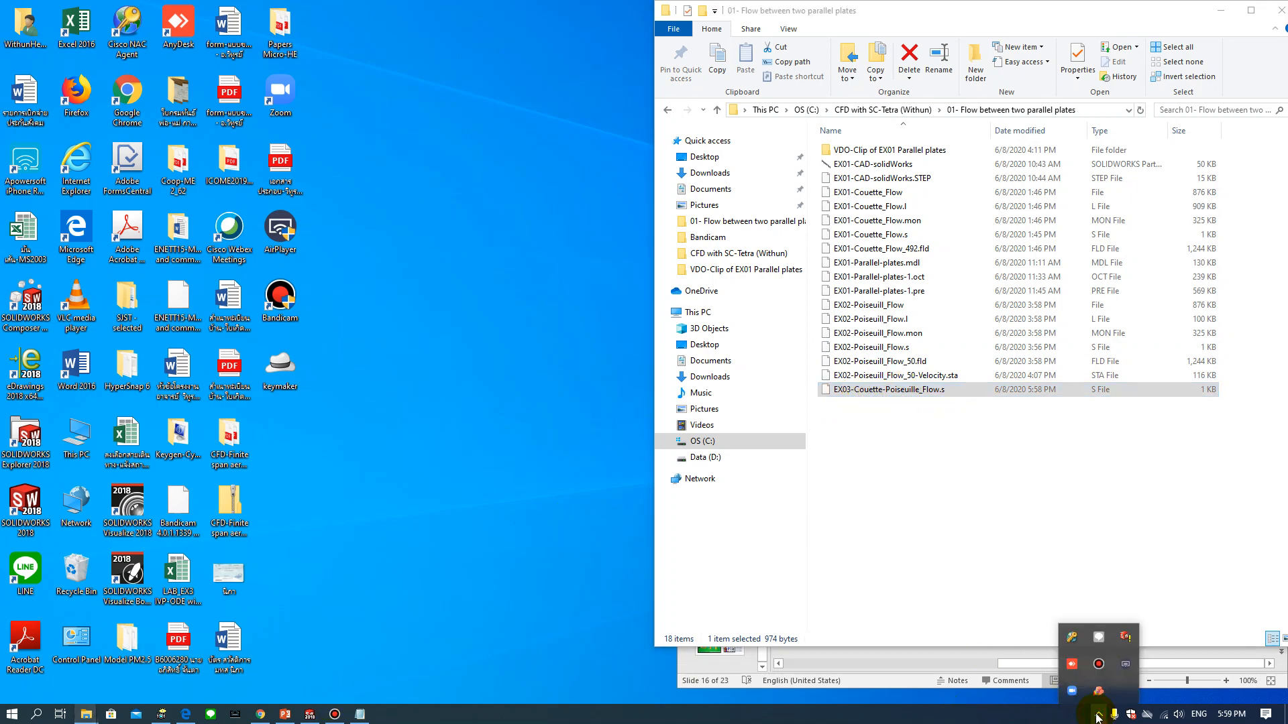
pyautogui.click(1098, 691)
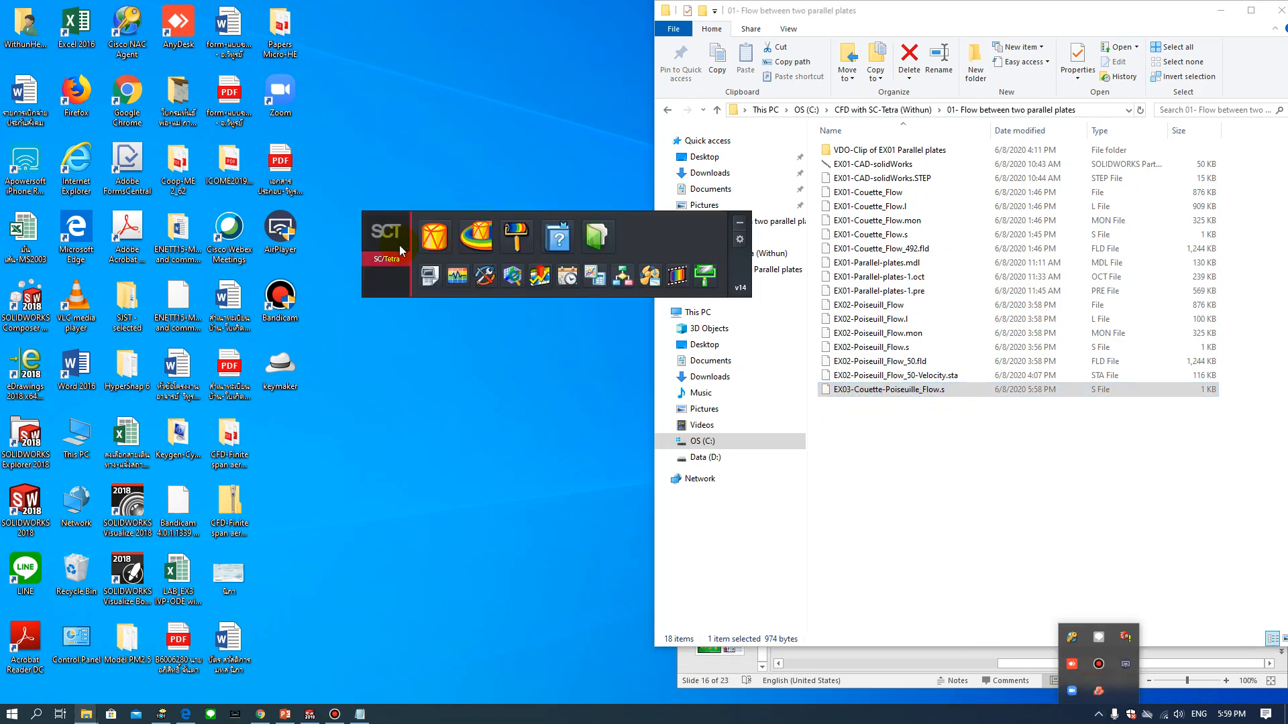
pyautogui.click(483, 238)
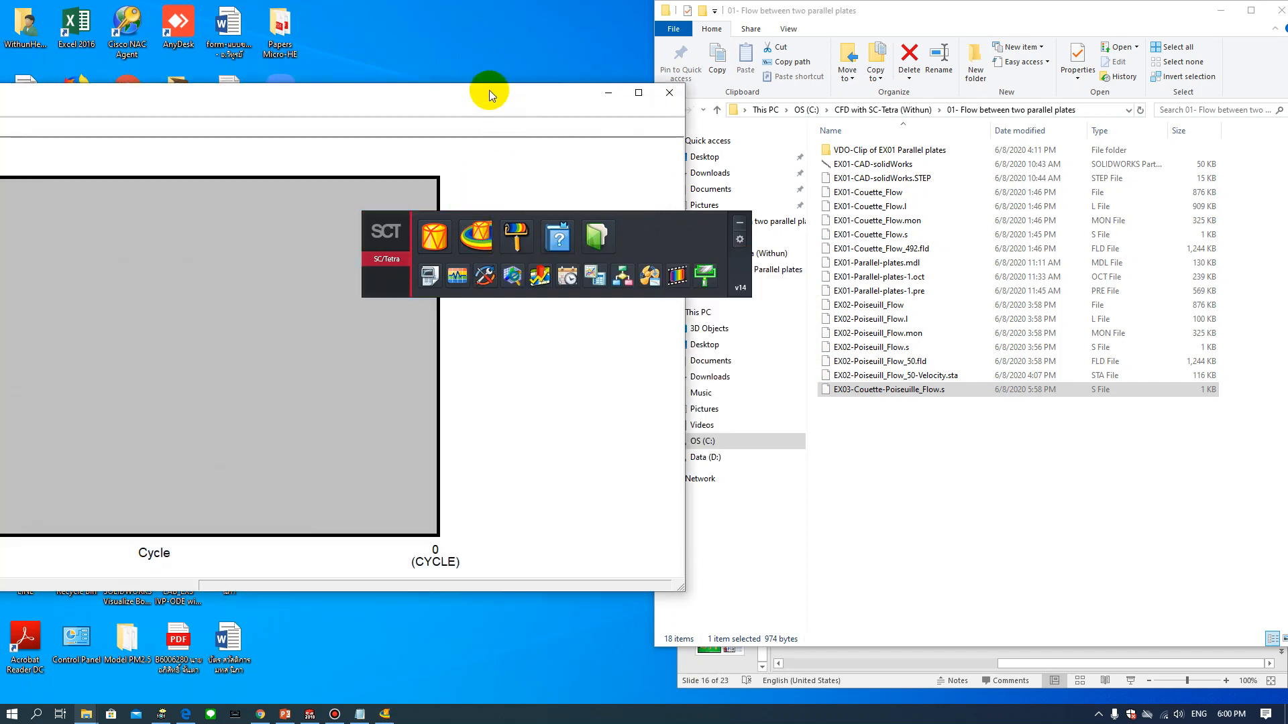
pyautogui.moveTo(492, 89); pyautogui.dragTo(185, 26)
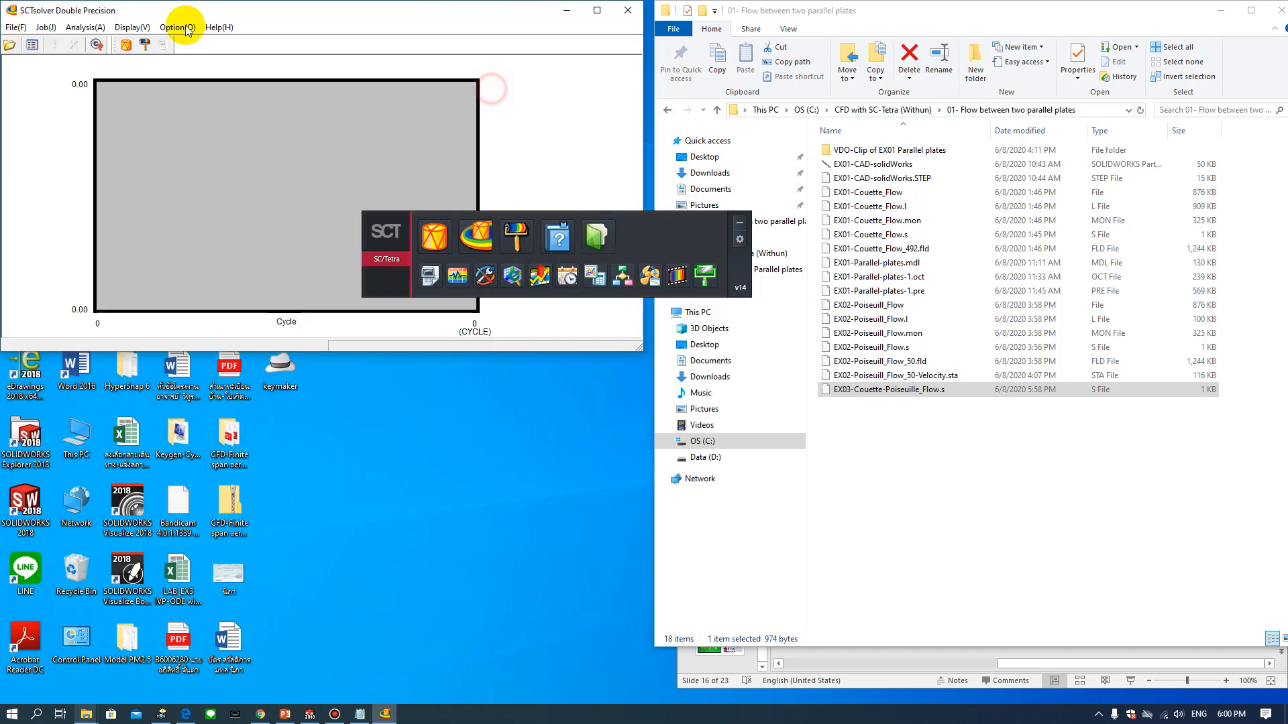
pyautogui.click(739, 222)
# Load EX03-Couette-Poiseuille_Flow.s from the folder into the solver and execute its analysis, closing the job status dialog
pyautogui.click(882, 393)
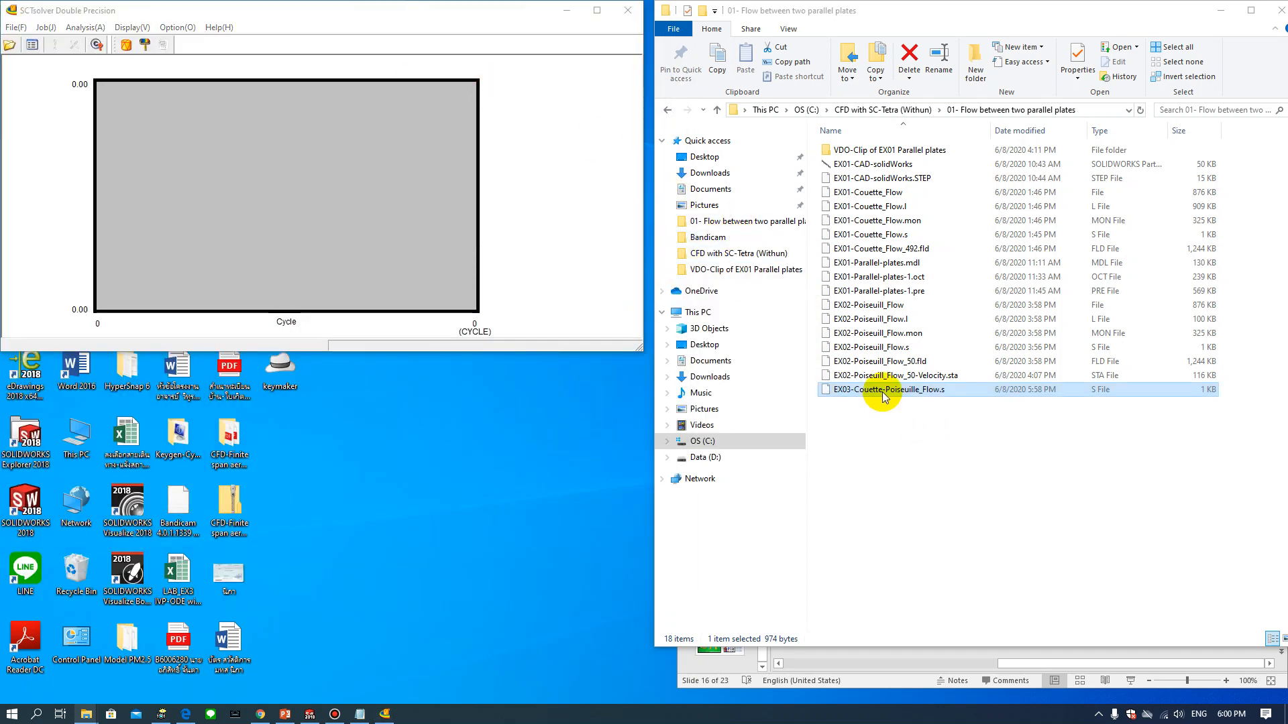
pyautogui.moveTo(883, 394); pyautogui.dragTo(482, 212)
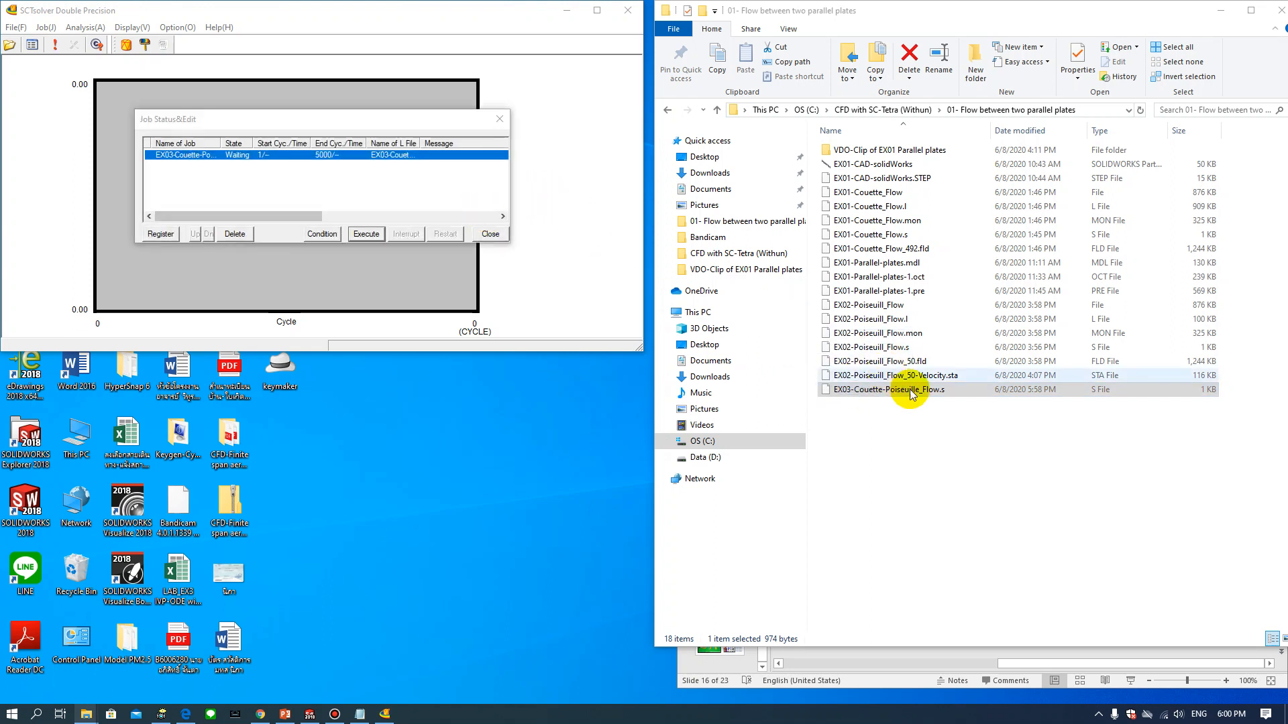
pyautogui.click(366, 234)
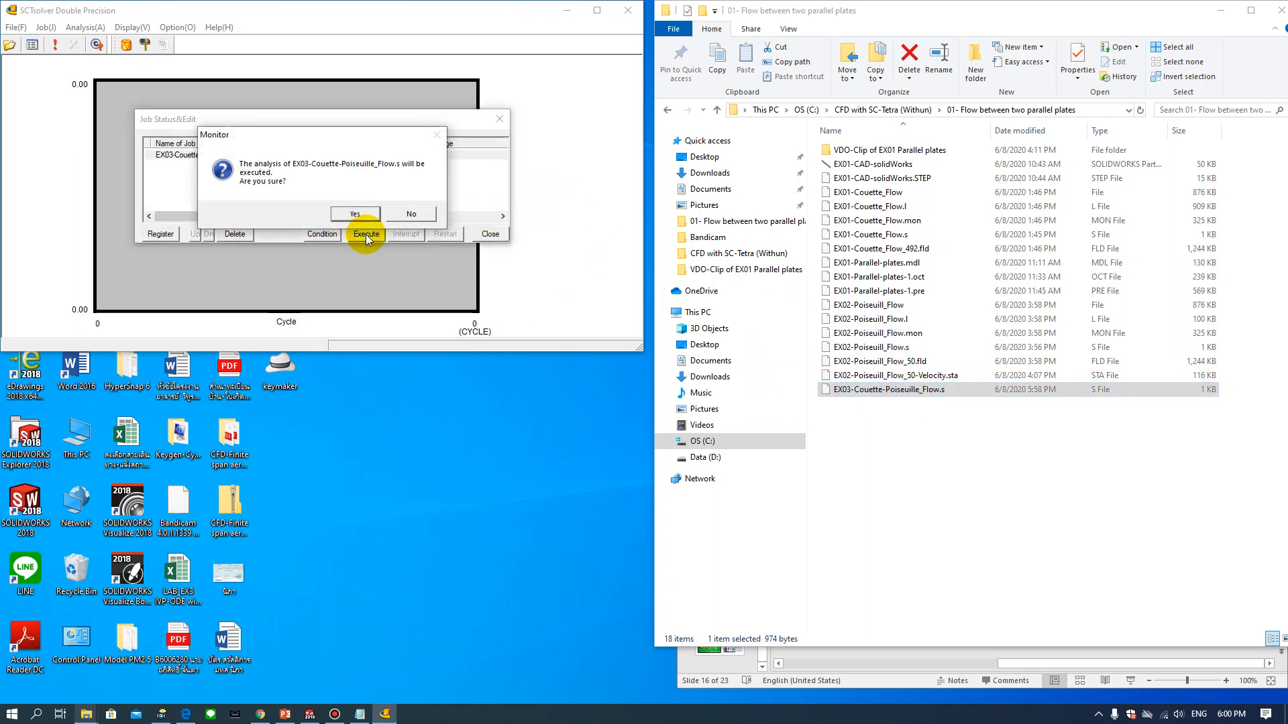
pyautogui.click(349, 214)
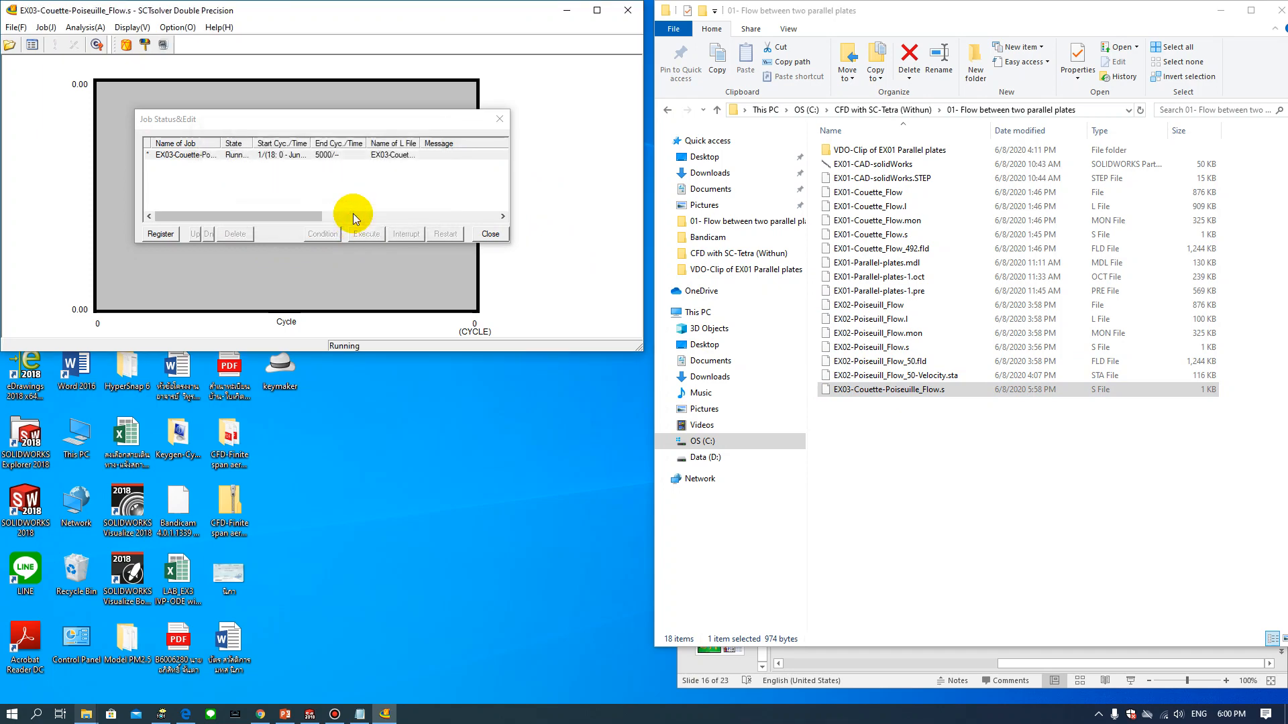
pyautogui.click(500, 119)
# Set the convergence graph's horizontal axis to show the latest period of 10000 cycles
pyautogui.rightClick(258, 215)
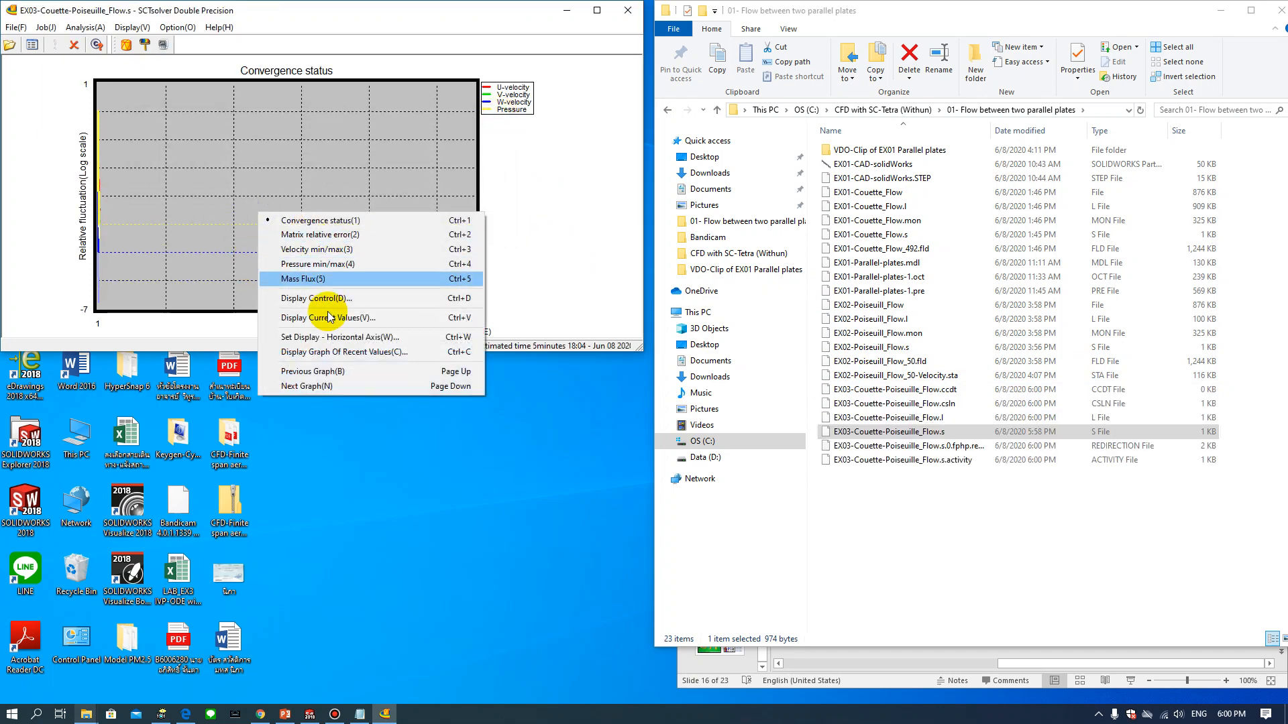
pyautogui.click(339, 336)
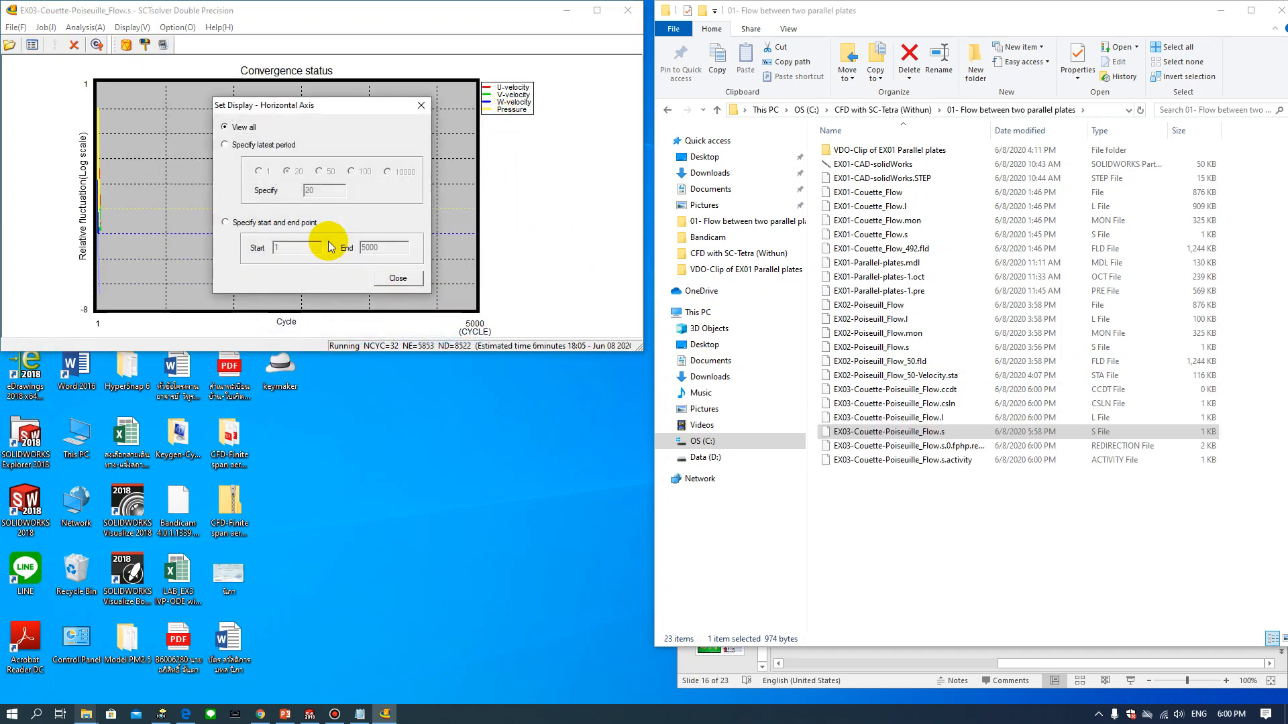
pyautogui.click(228, 146)
pyautogui.click(387, 173)
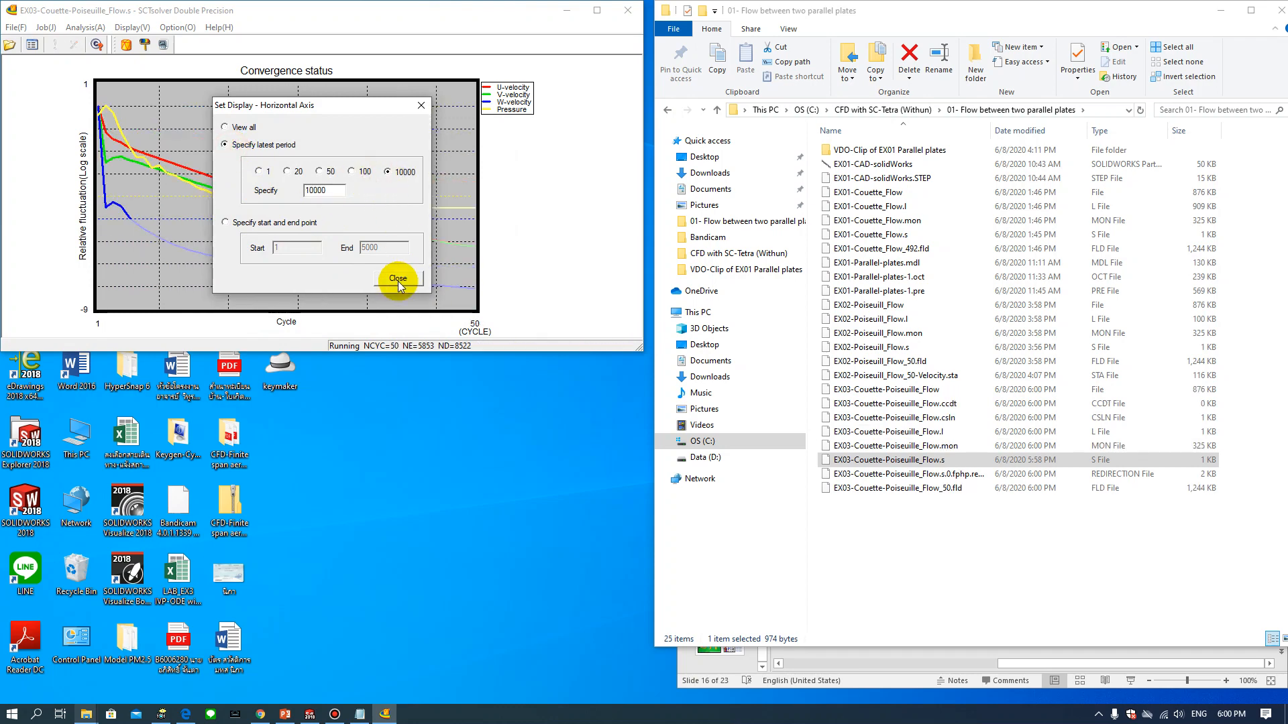
pyautogui.click(398, 277)
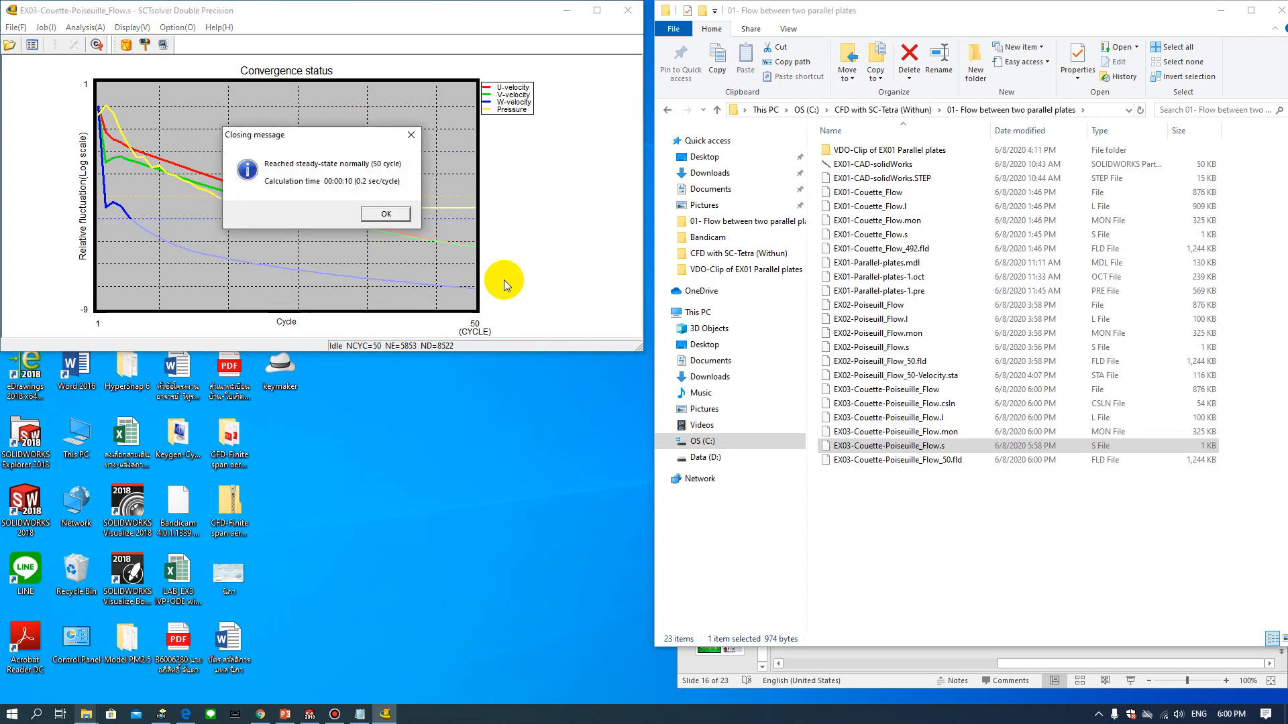
# Dismiss the solver's closing message and enlarge its window to examine the convergence status graph
pyautogui.click(386, 214)
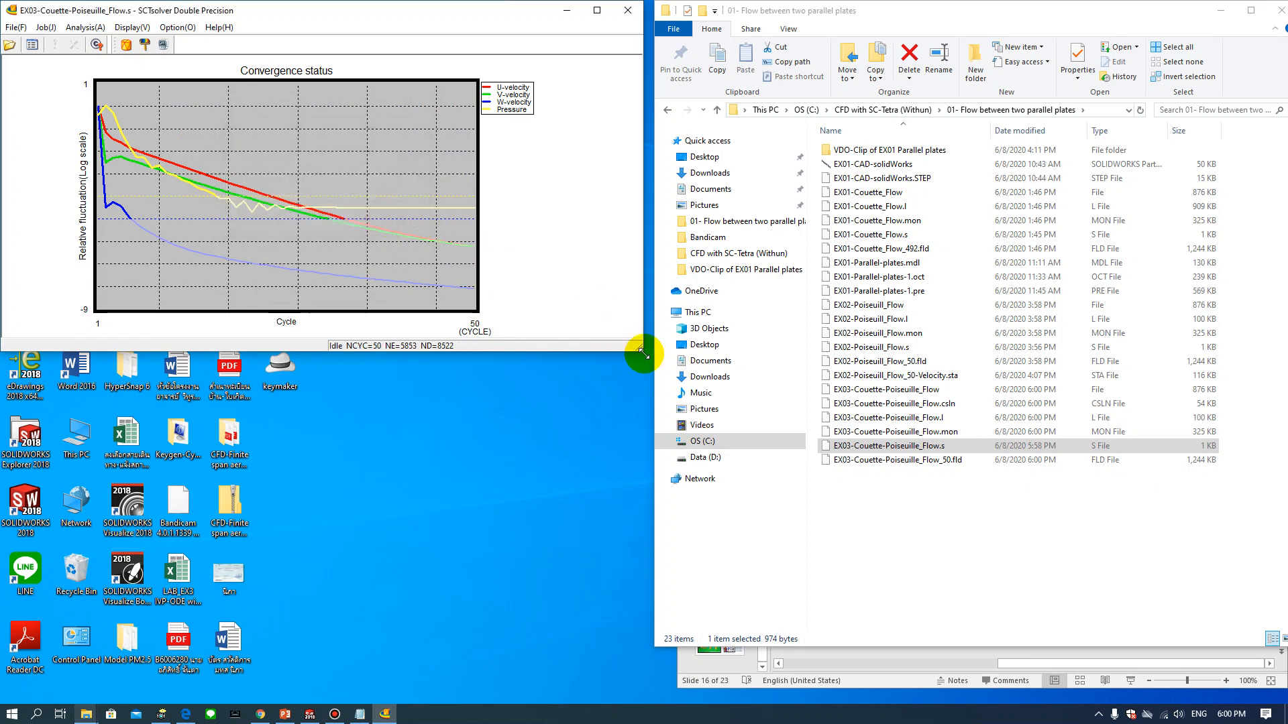
pyautogui.moveTo(640, 347); pyautogui.dragTo(662, 660)
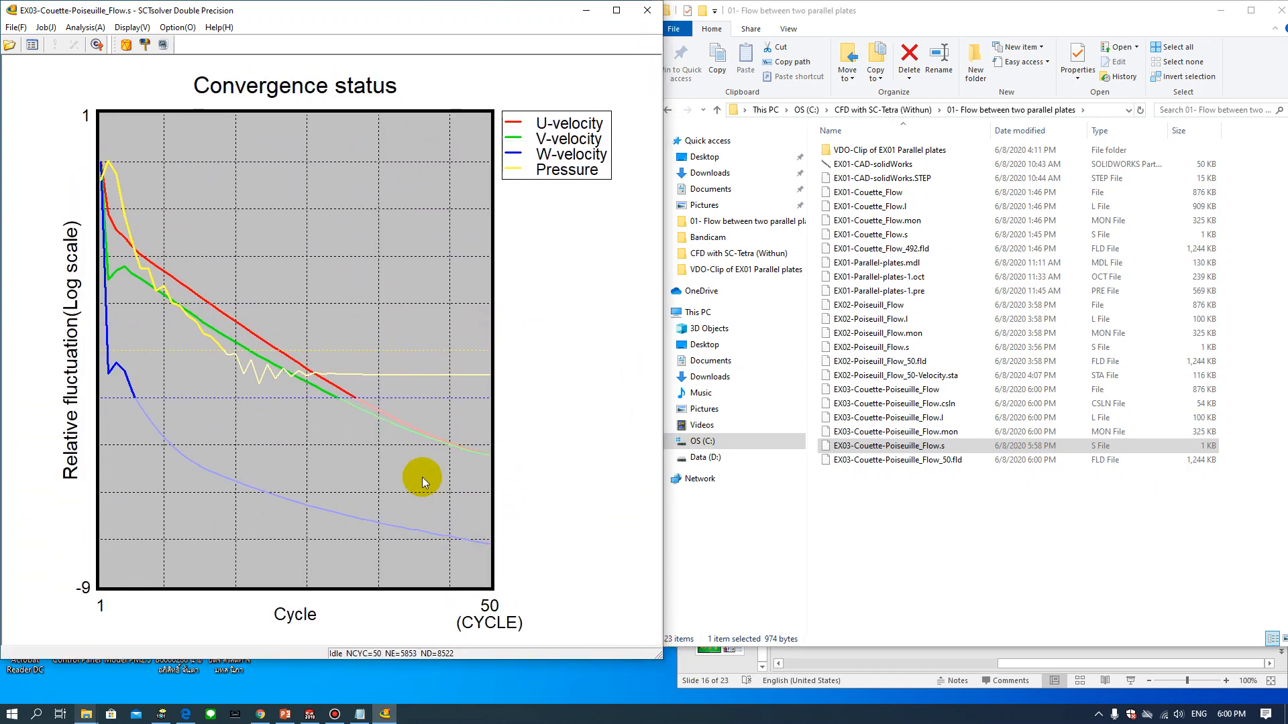
pyautogui.rightClick(433, 233)
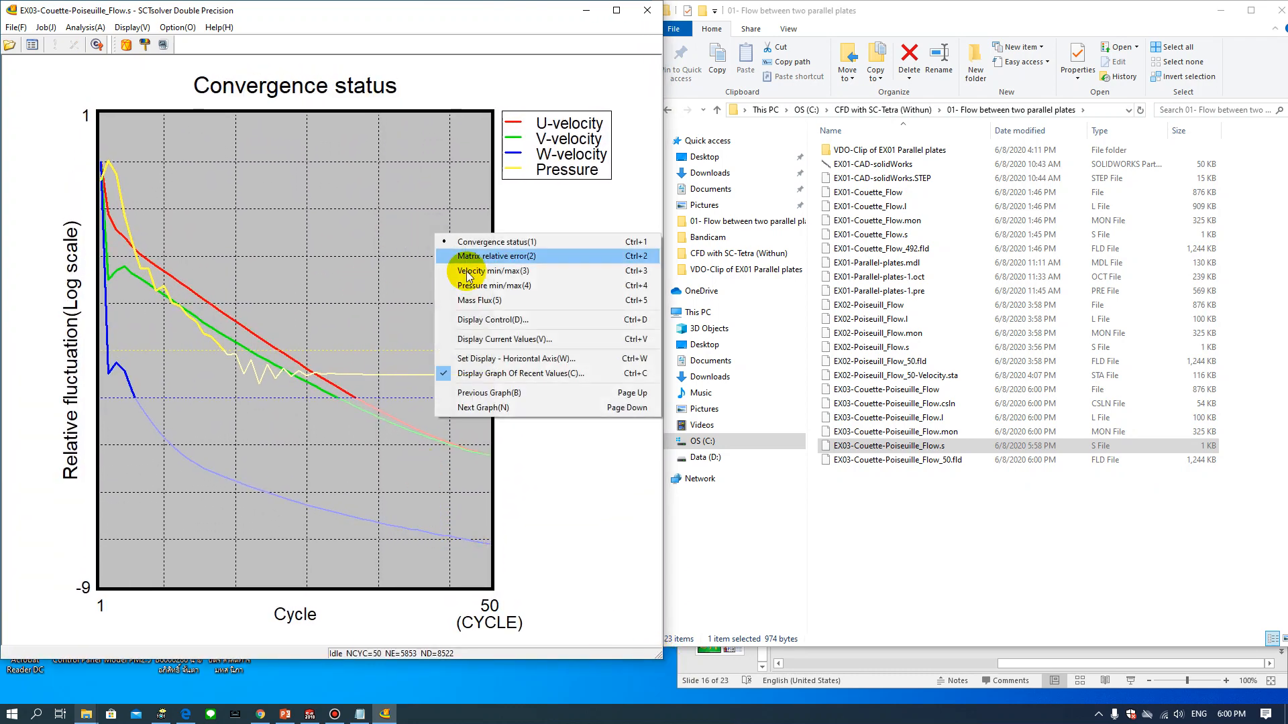
pyautogui.click(303, 293)
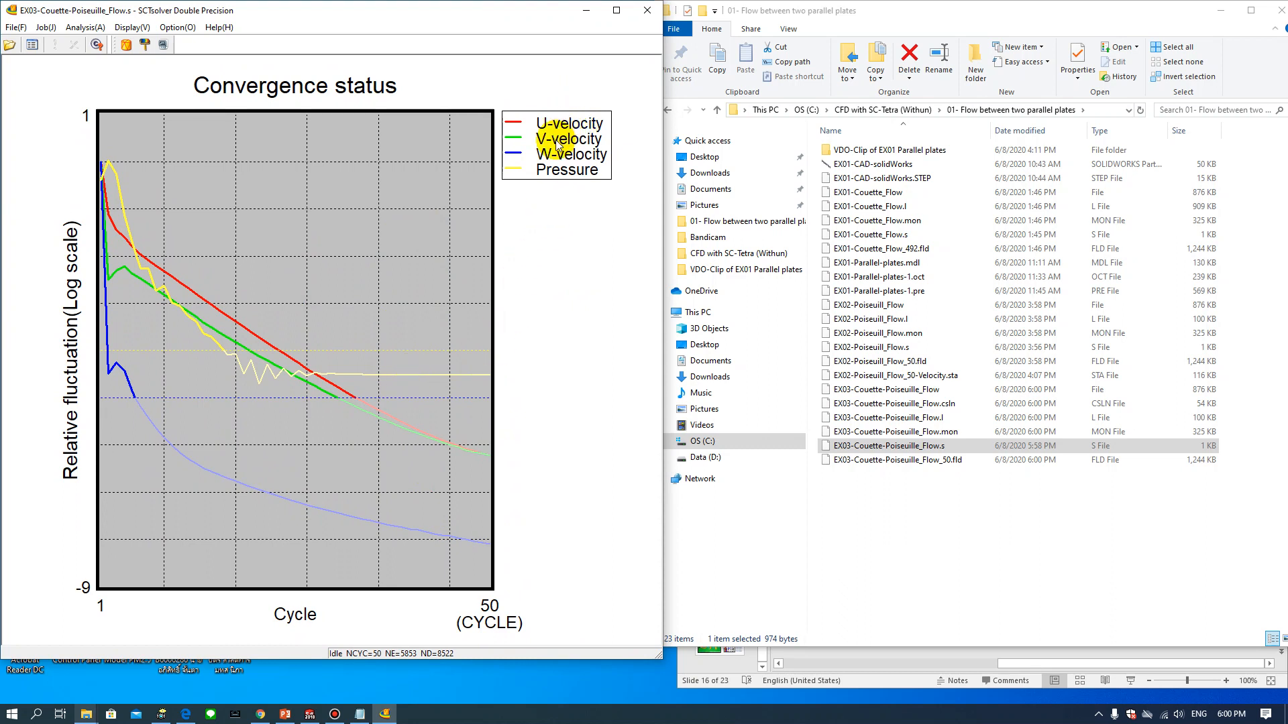
# Check the current convergence values of the velocity components and pressure, with the readout placed beside the curves
pyautogui.rightClick(385, 259)
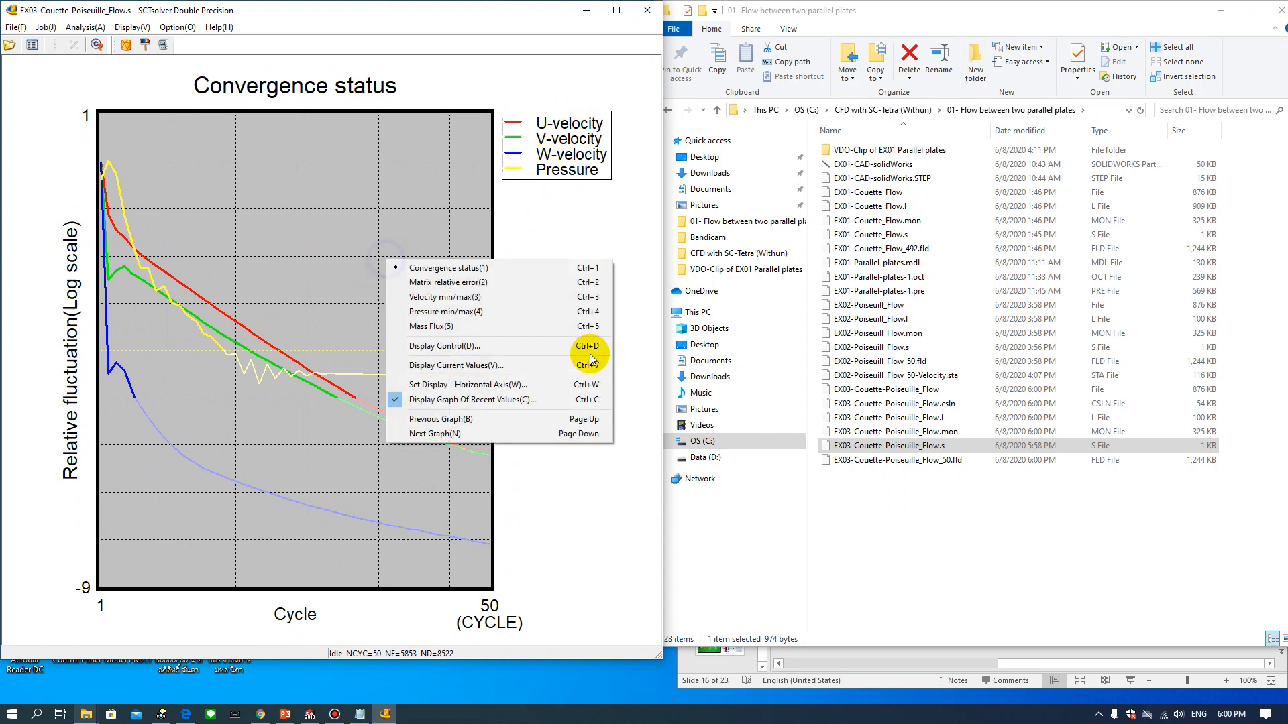
pyautogui.click(528, 368)
pyautogui.moveTo(311, 275); pyautogui.dragTo(553, 269)
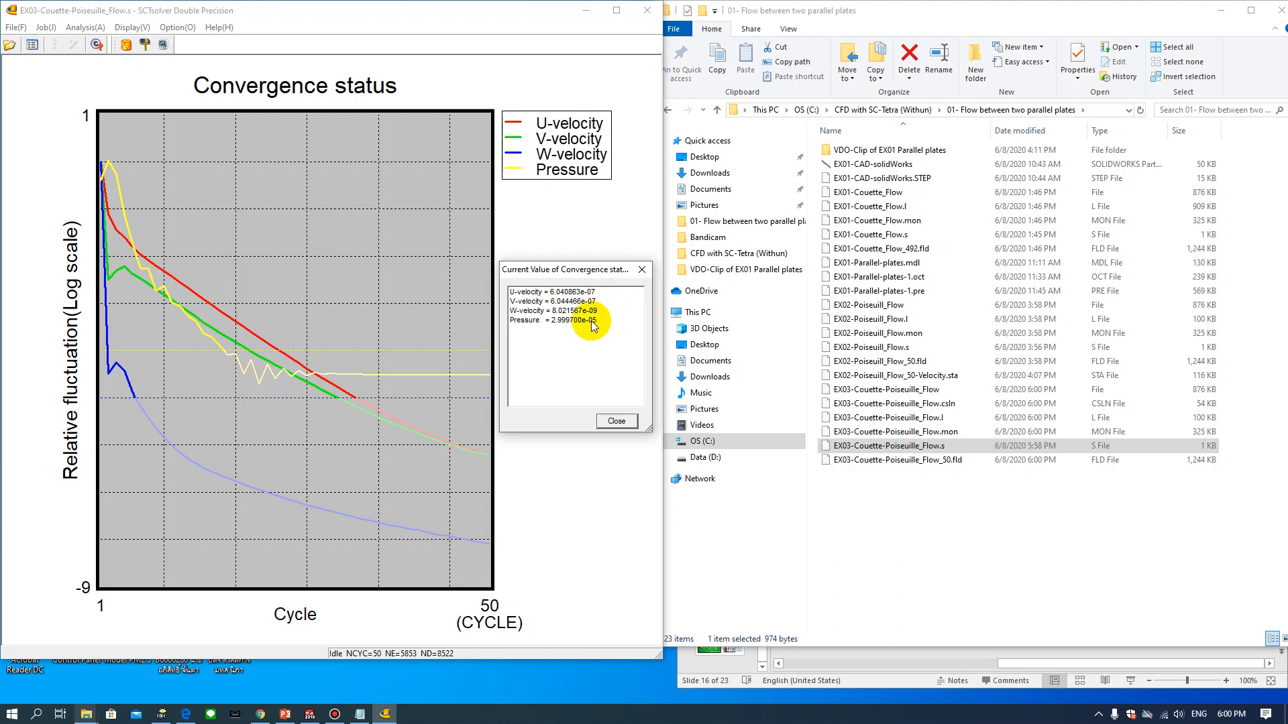
pyautogui.click(617, 421)
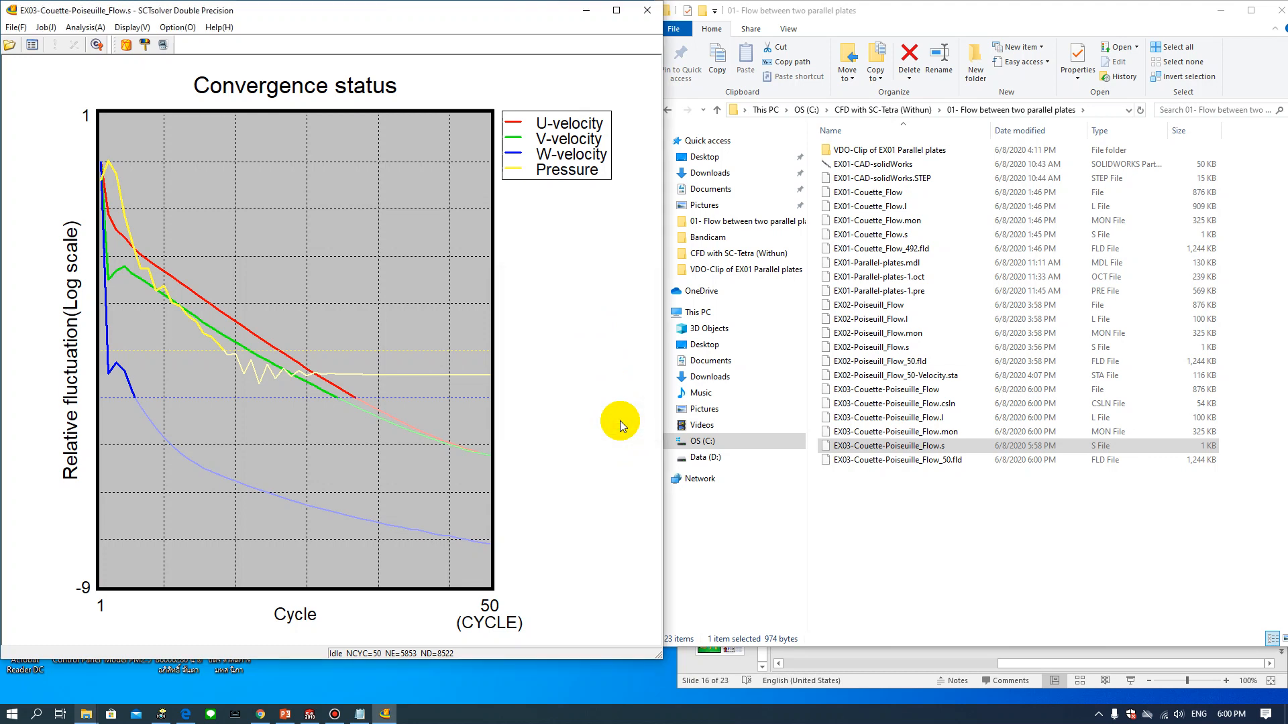
# Exit SCTsolver and start SCTpost from the SC/Tetra launcher
pyautogui.click(648, 11)
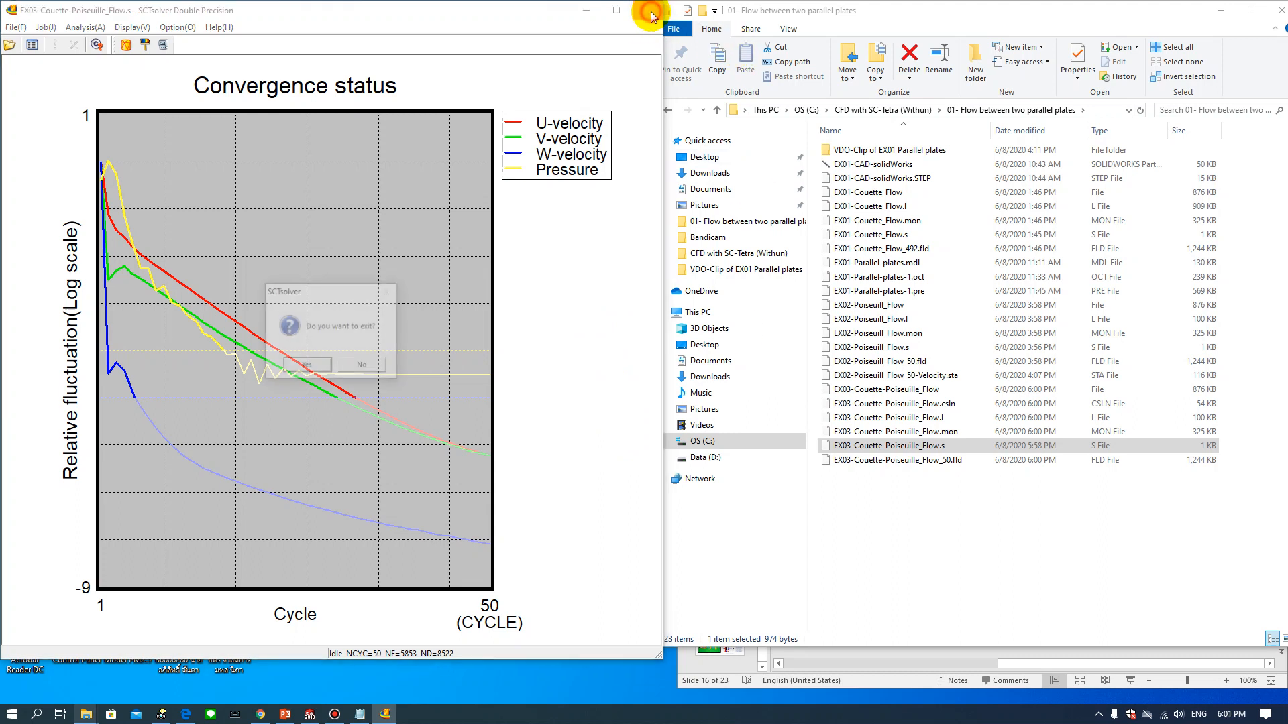
pyautogui.click(309, 367)
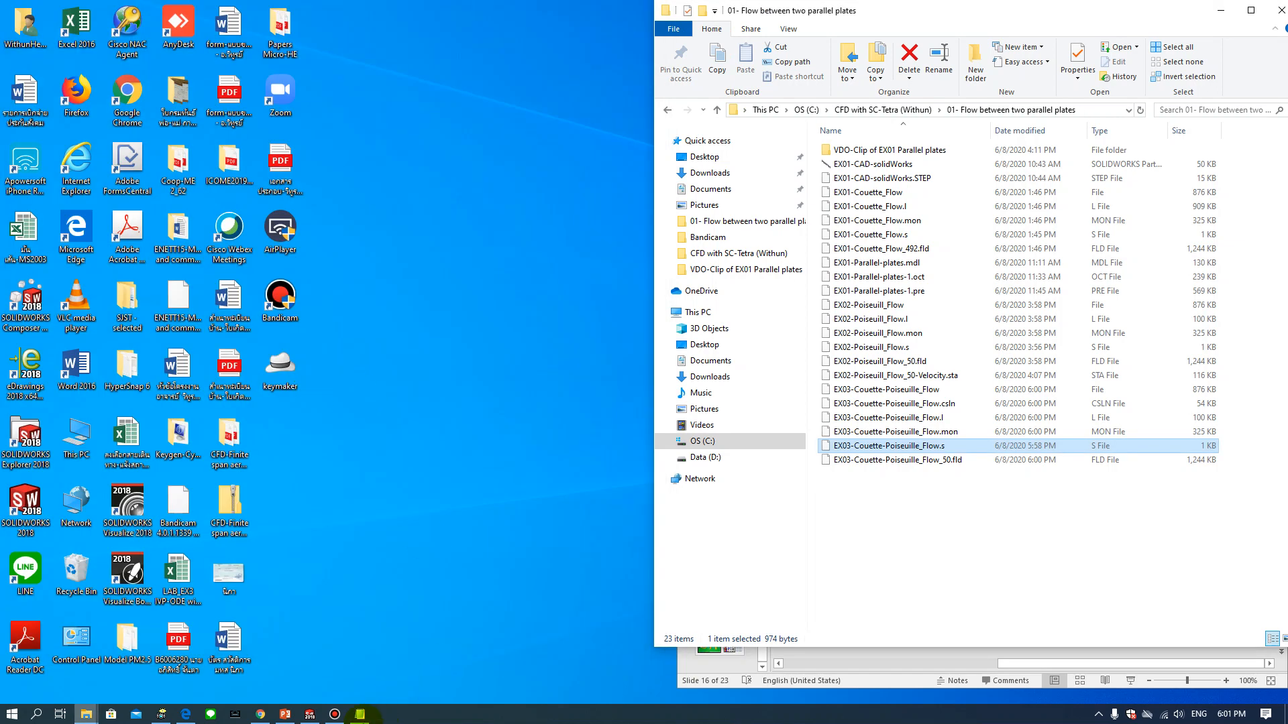
pyautogui.click(1098, 714)
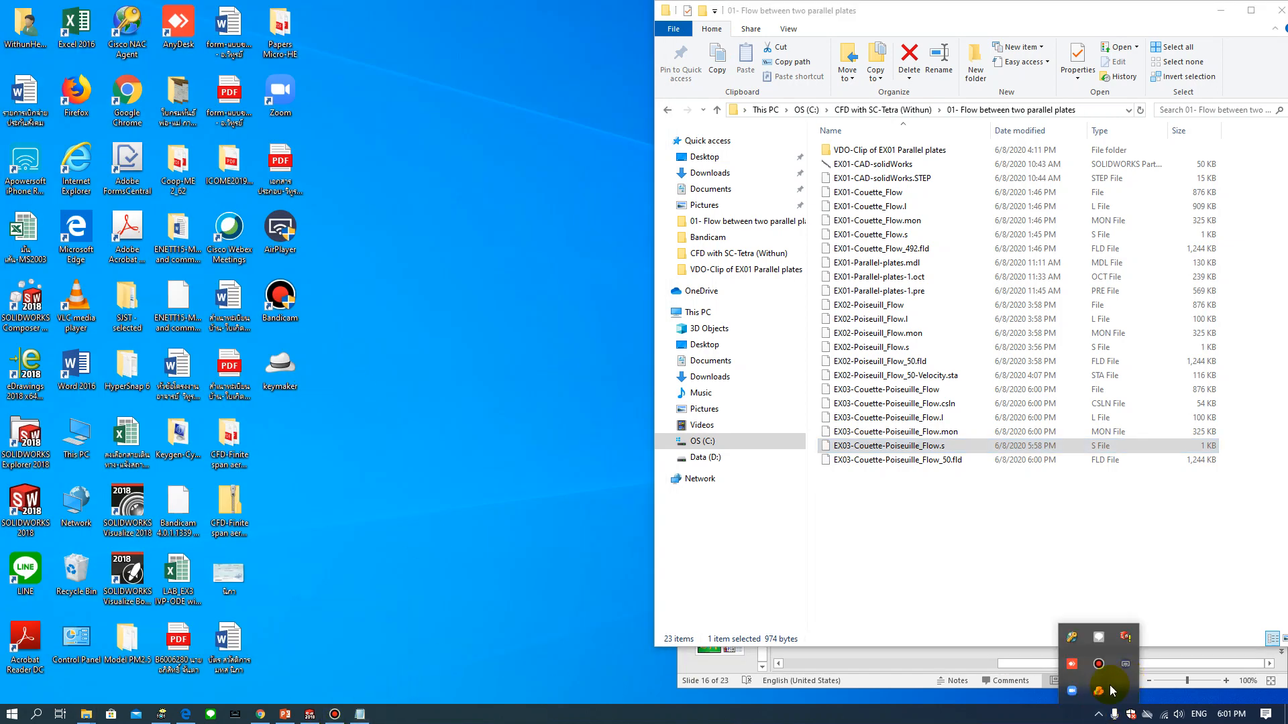
pyautogui.click(1097, 690)
pyautogui.click(667, 245)
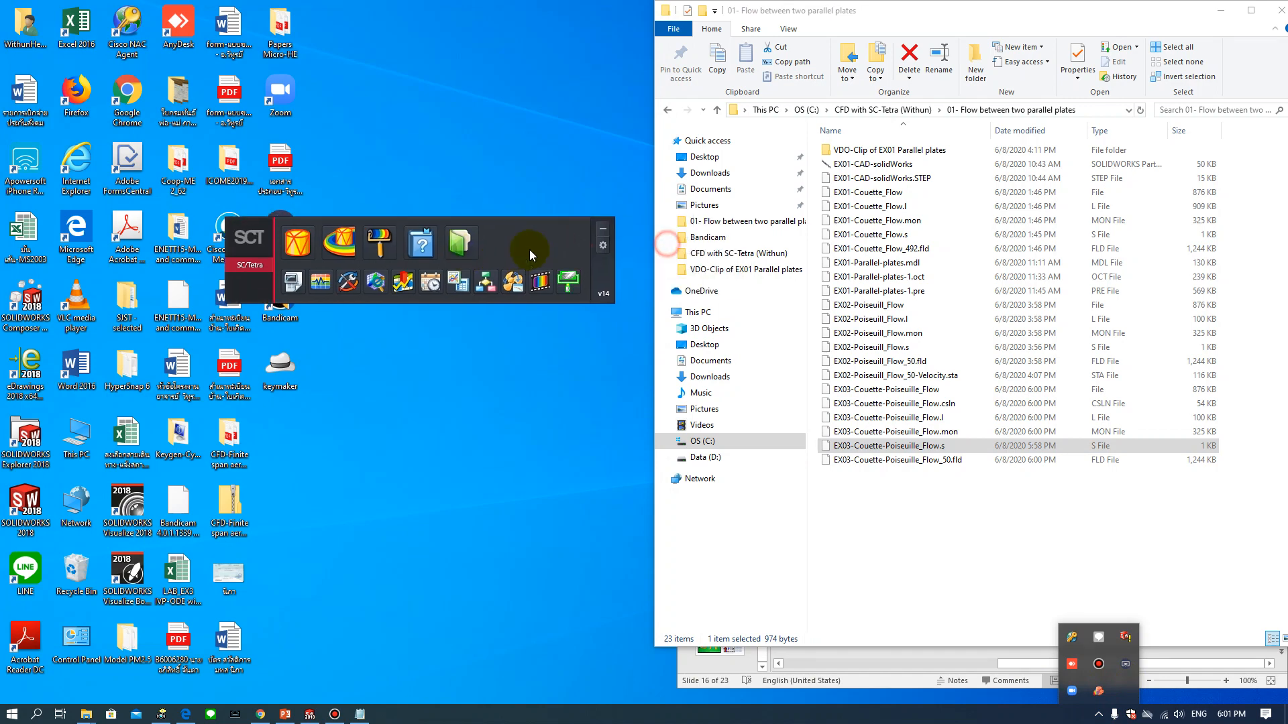
pyautogui.click(386, 248)
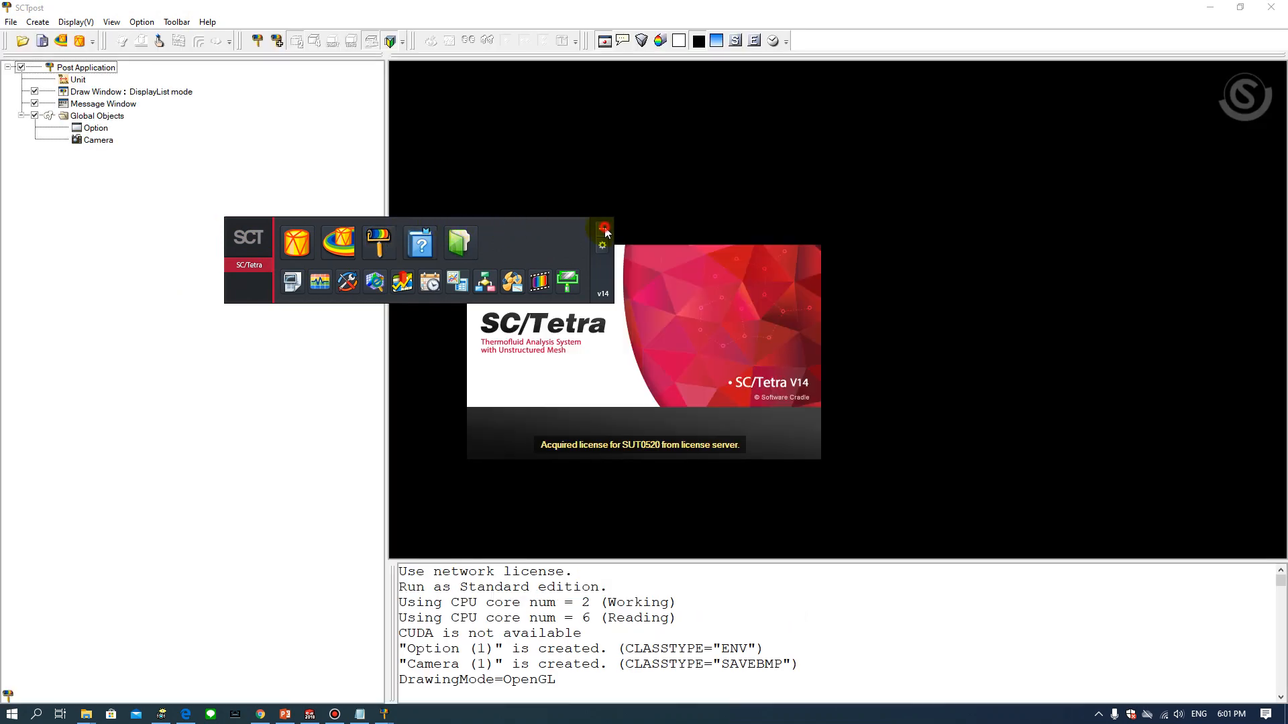
pyautogui.click(604, 230)
# Load the EX03-Couette-Poiseuille_Flow_50.fld result file from the project folder into SCTpost and close the folder window
pyautogui.moveTo(89, 716)
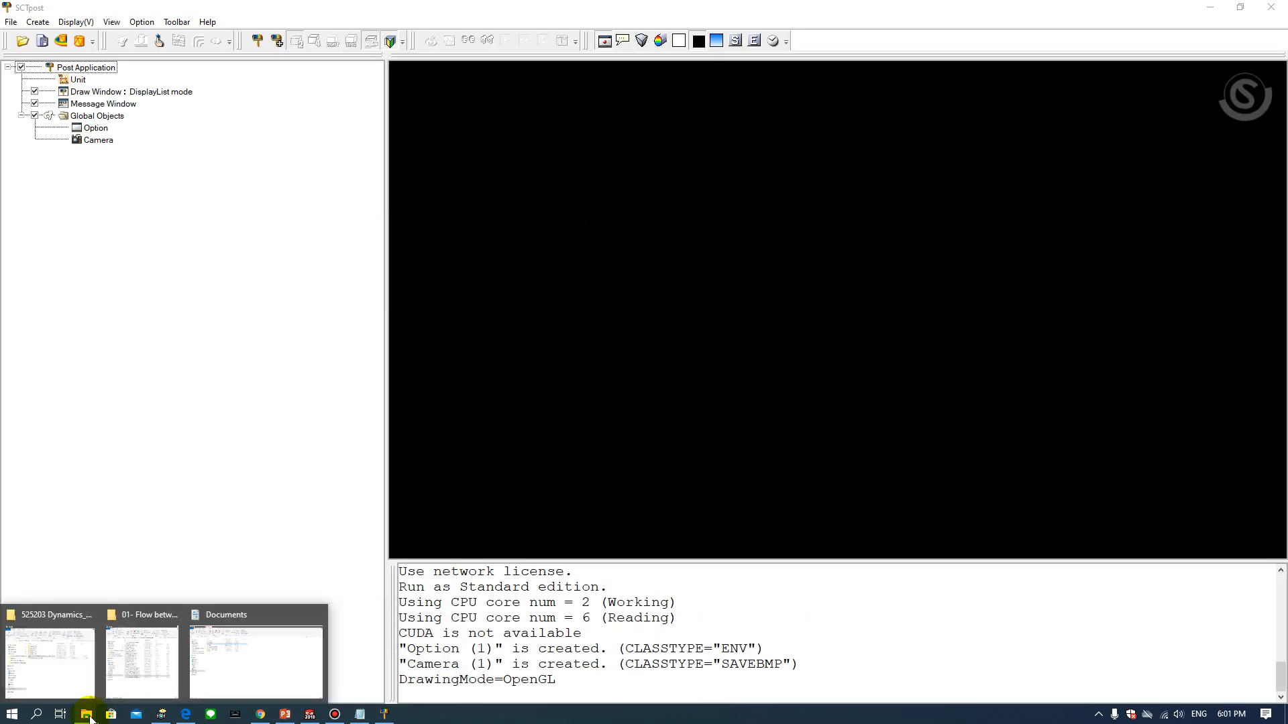
pyautogui.click(137, 623)
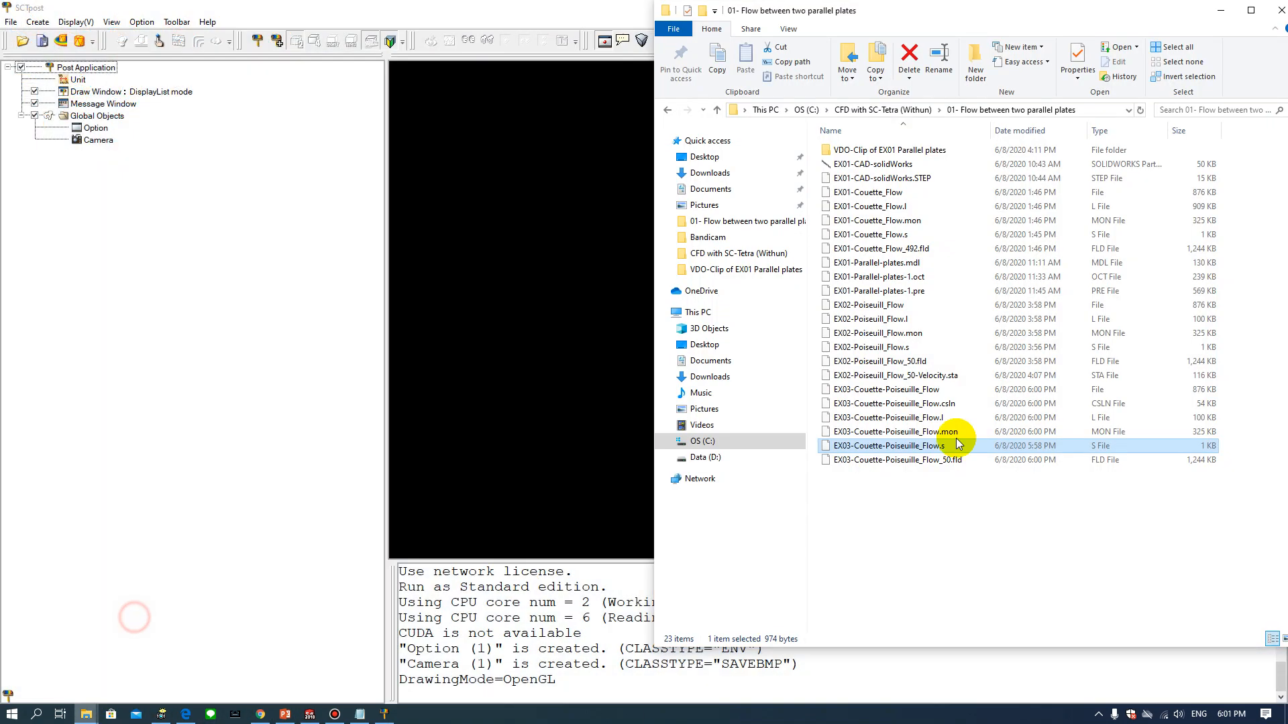
pyautogui.click(895, 462)
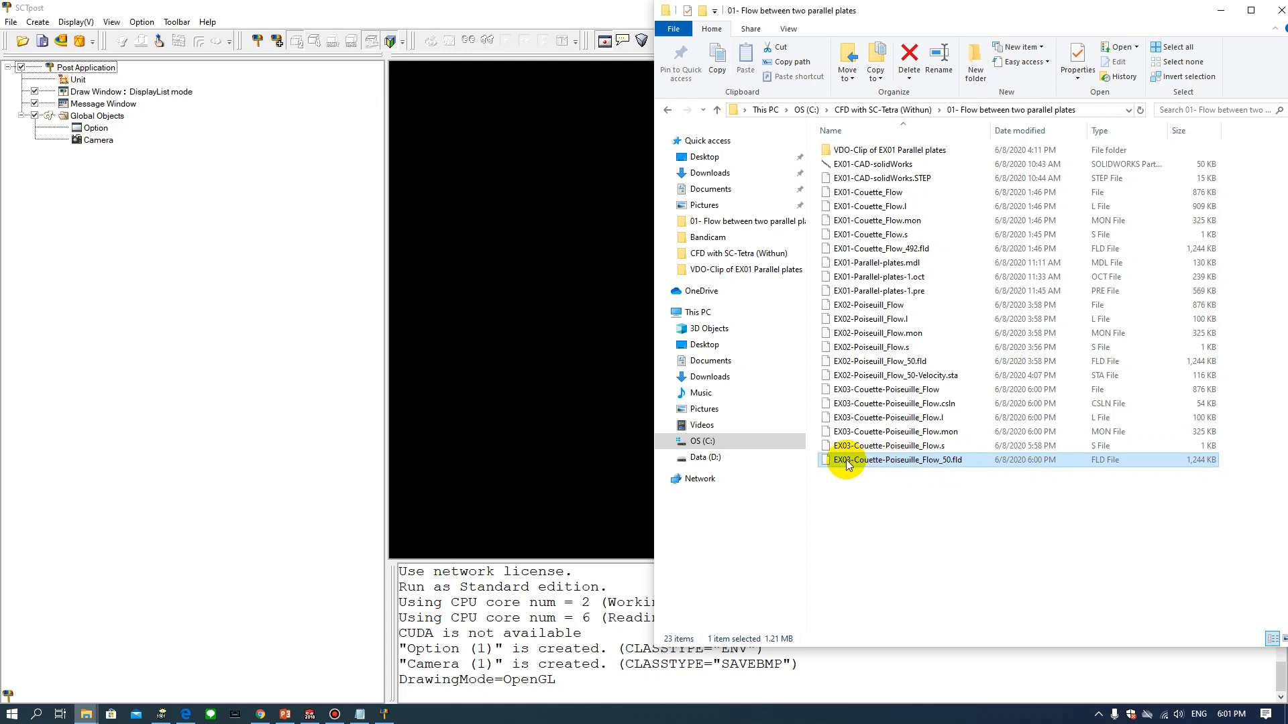
pyautogui.moveTo(840, 459); pyautogui.dragTo(546, 407)
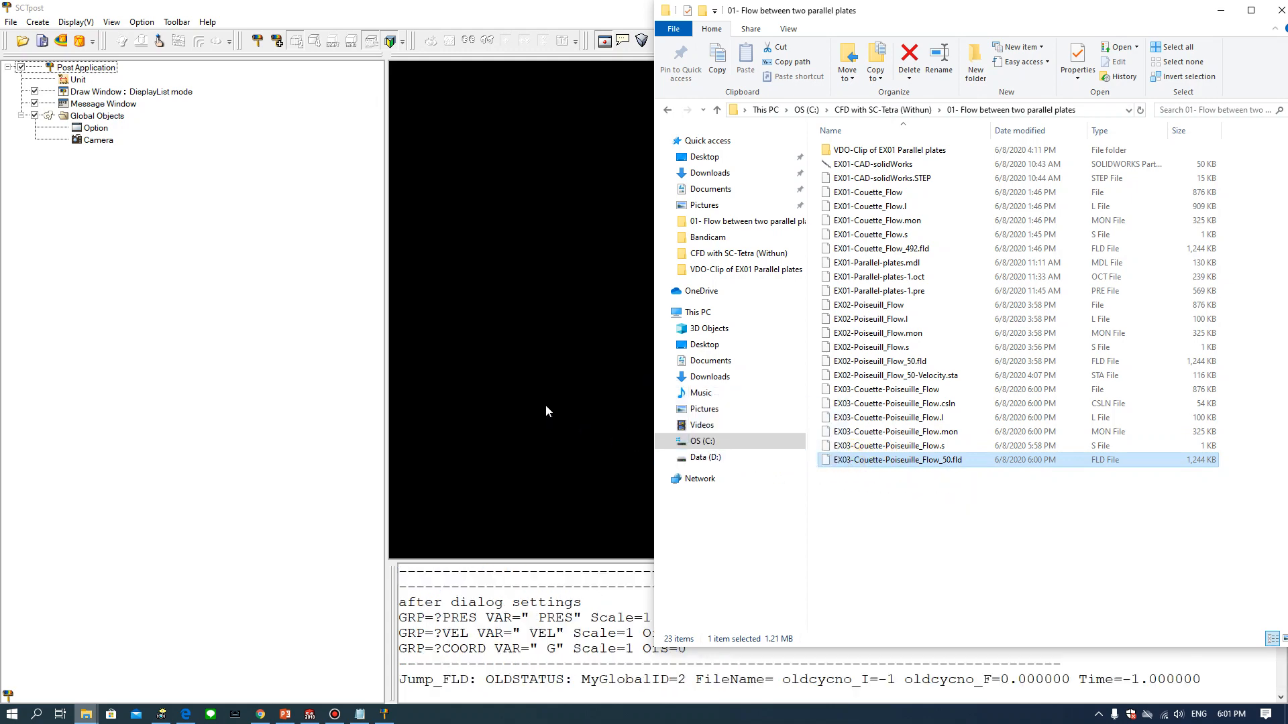
pyautogui.click(1280, 10)
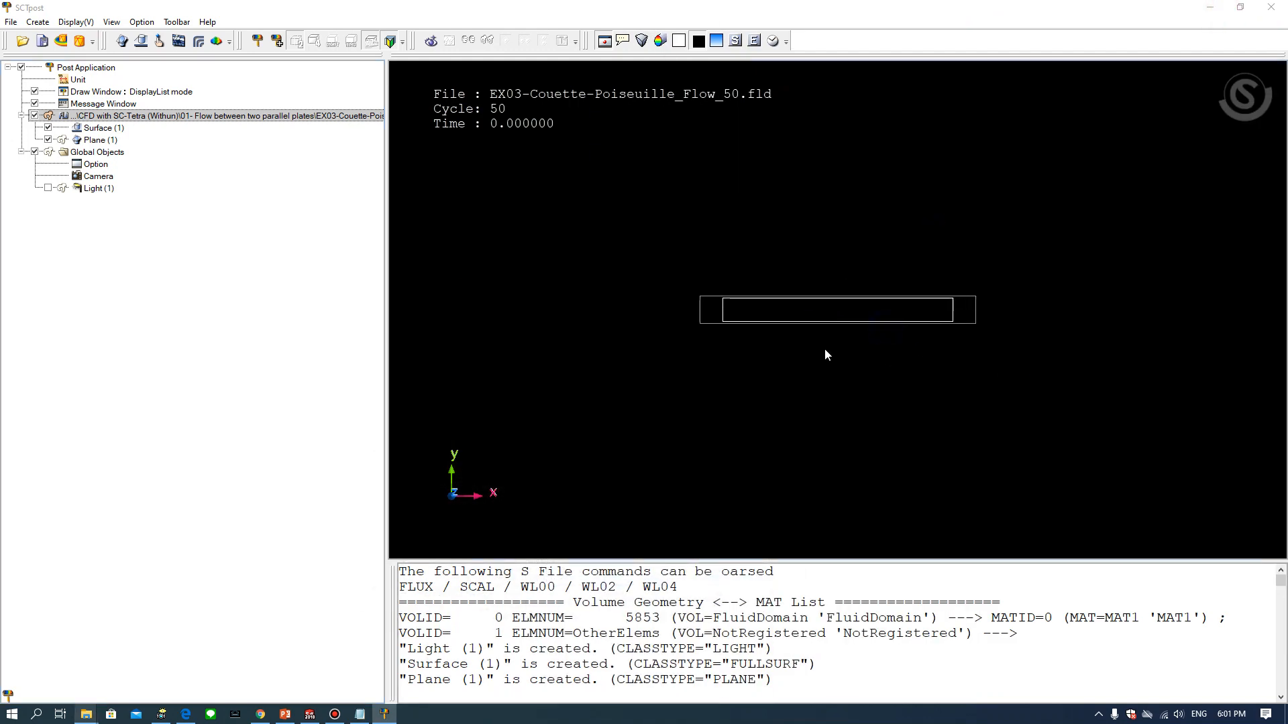
# Hide Surface (1) and give the boundary of Plane (1) a white colour and a thickness of 2
pyautogui.moveTo(824, 350); pyautogui.dragTo(958, 380, button='right')
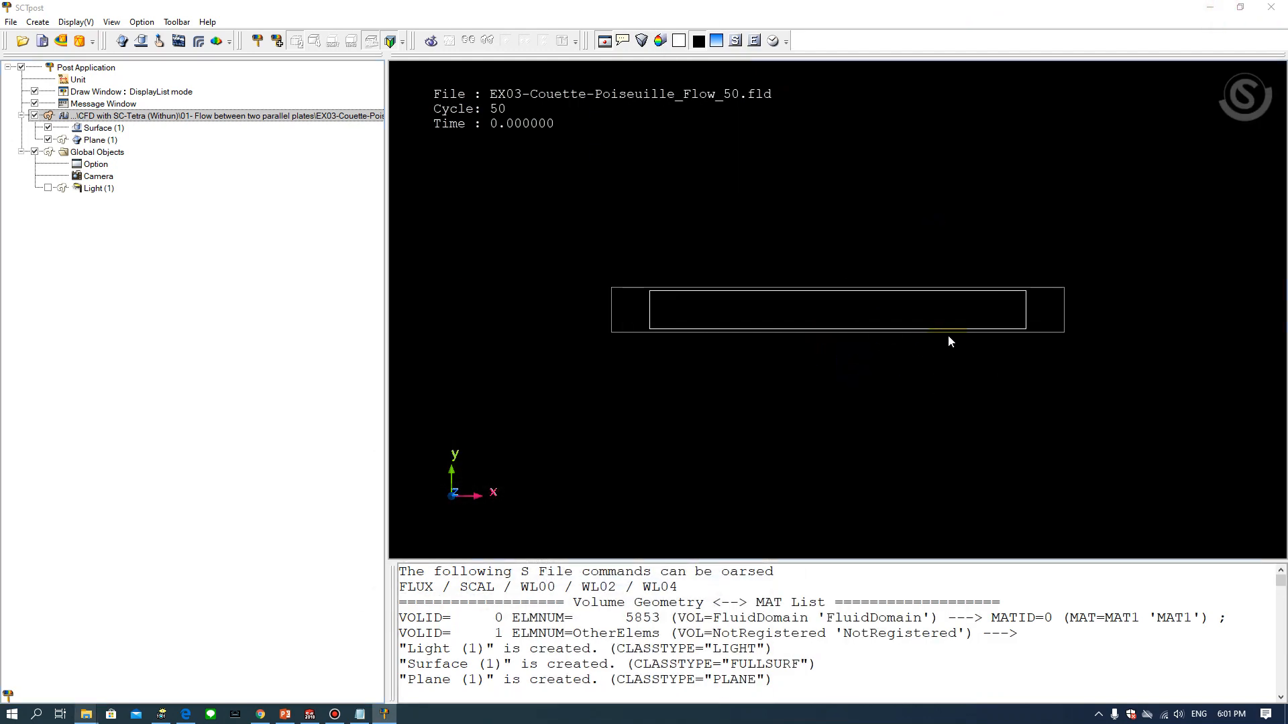
pyautogui.click(48, 127)
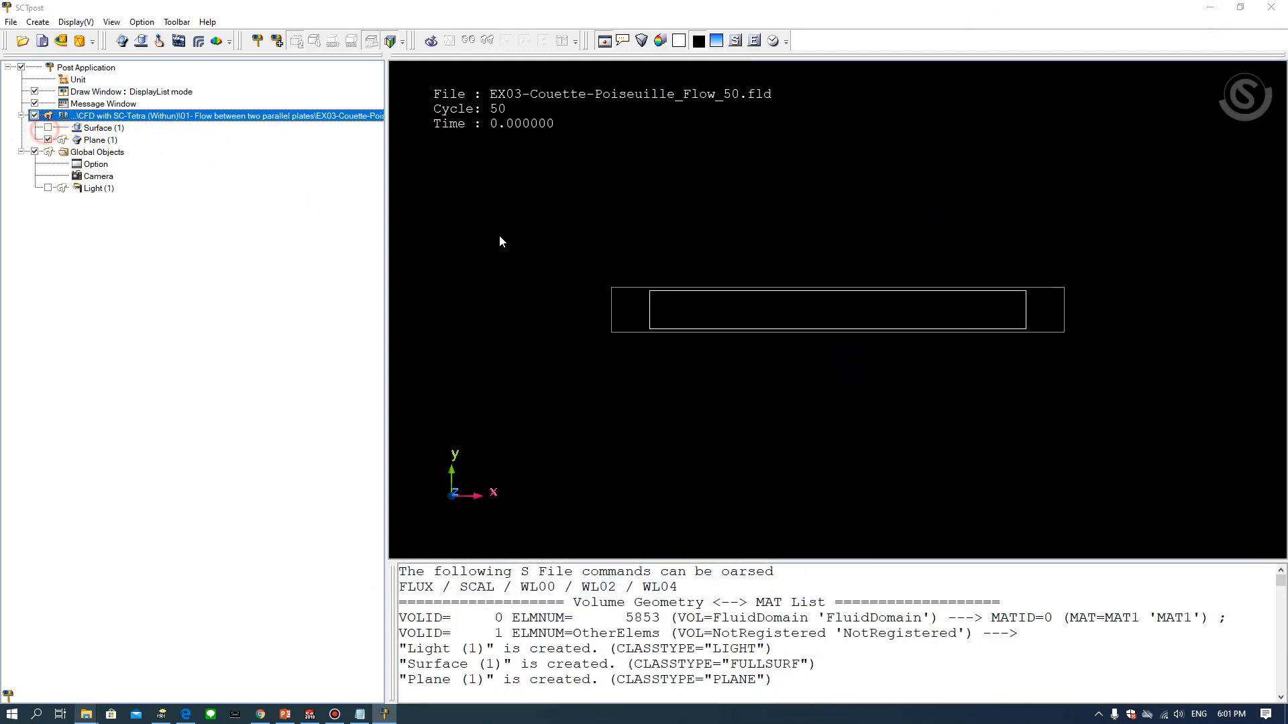
pyautogui.click(95, 140)
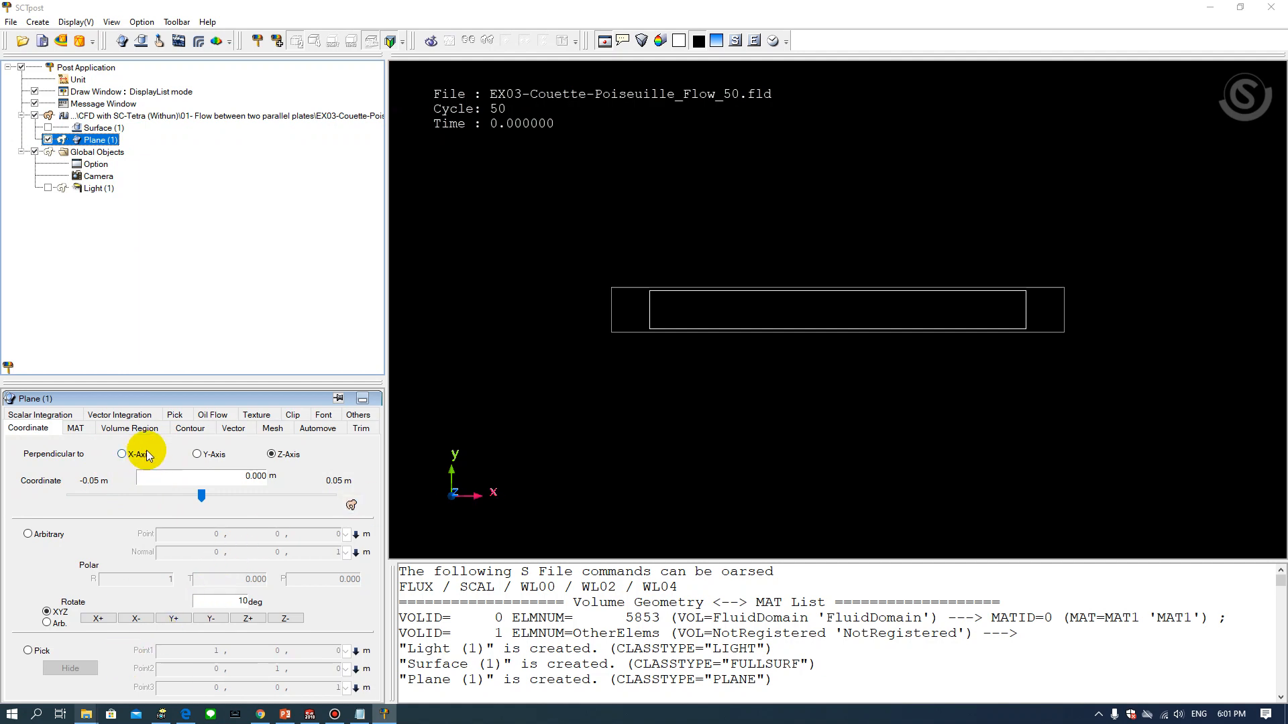
pyautogui.click(273, 431)
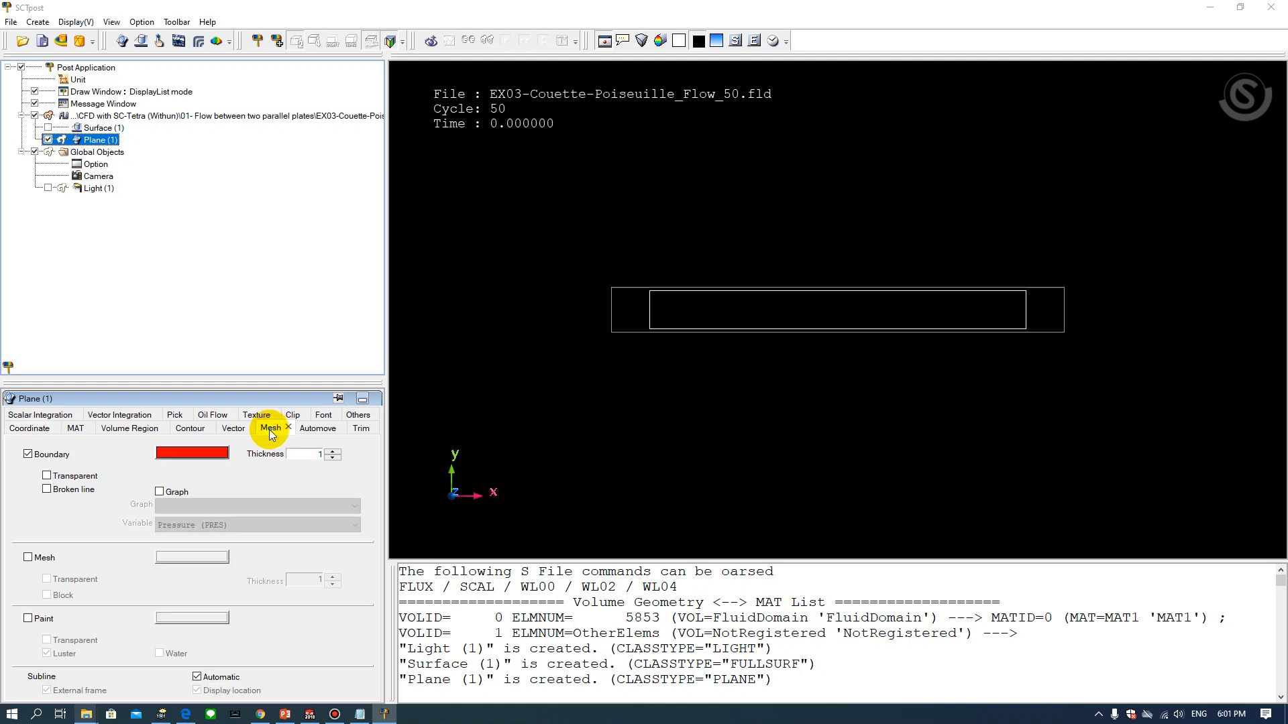
pyautogui.click(179, 458)
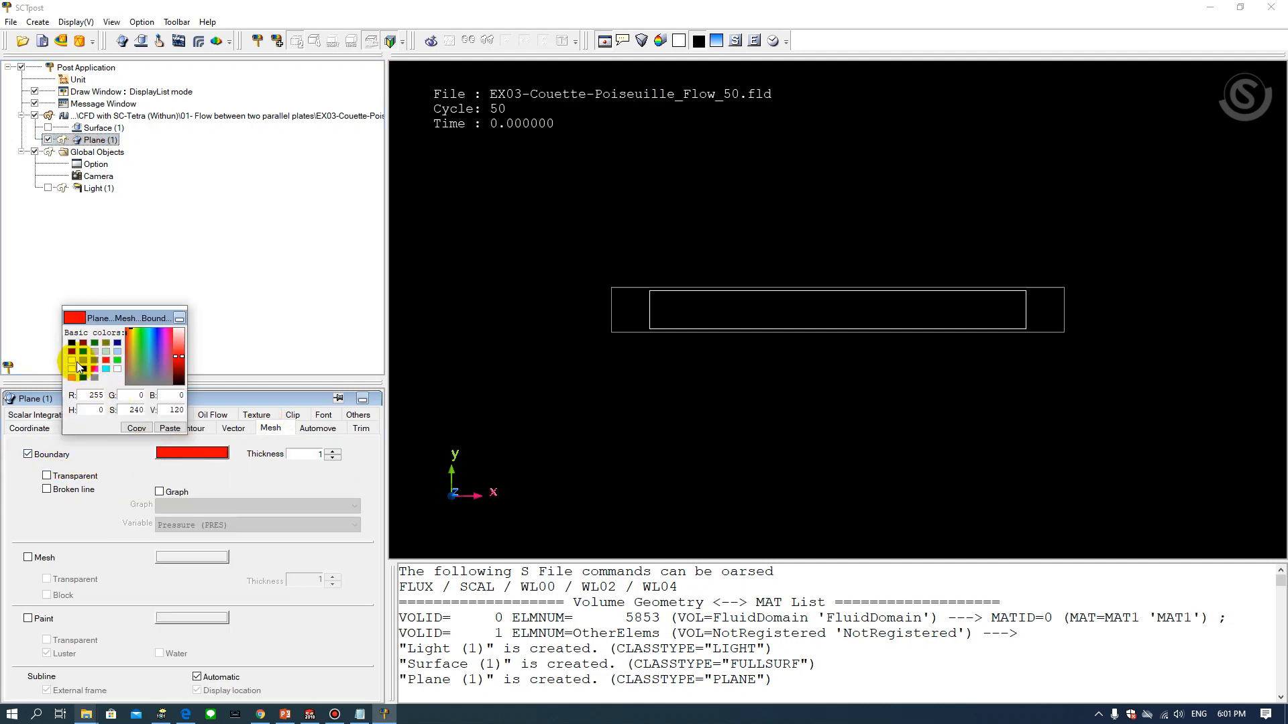
pyautogui.click(116, 370)
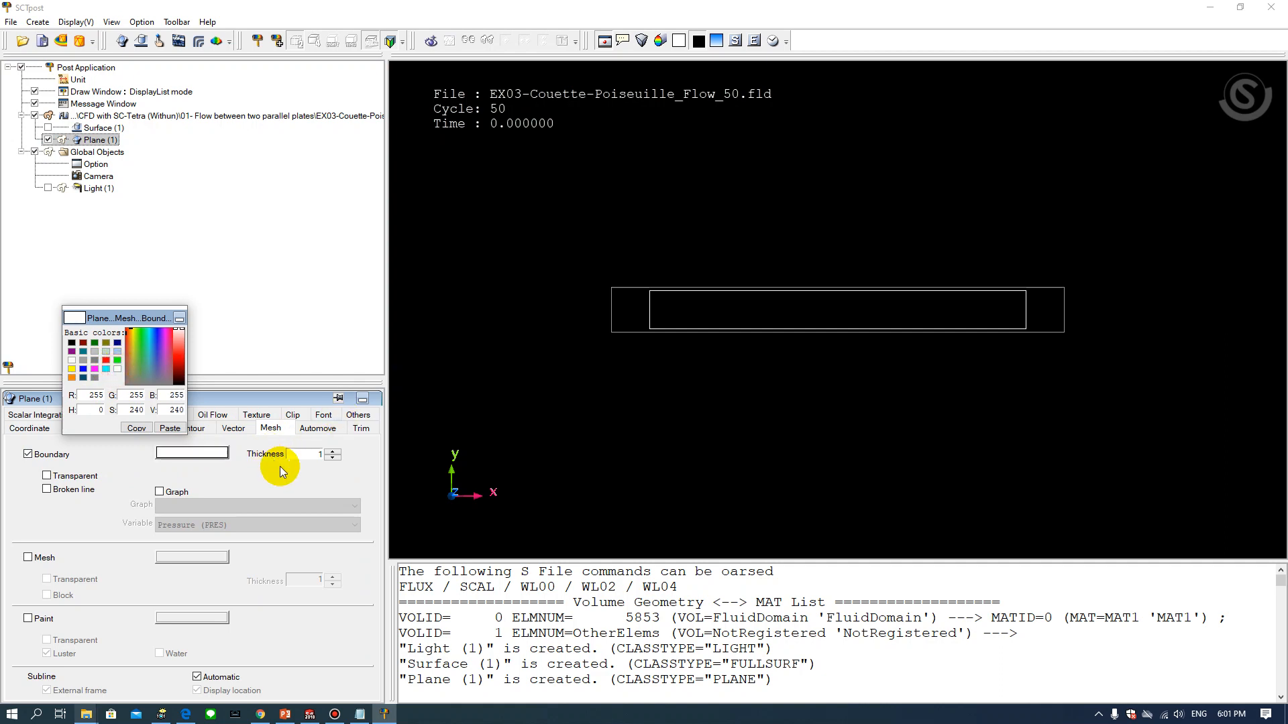
pyautogui.click(330, 452)
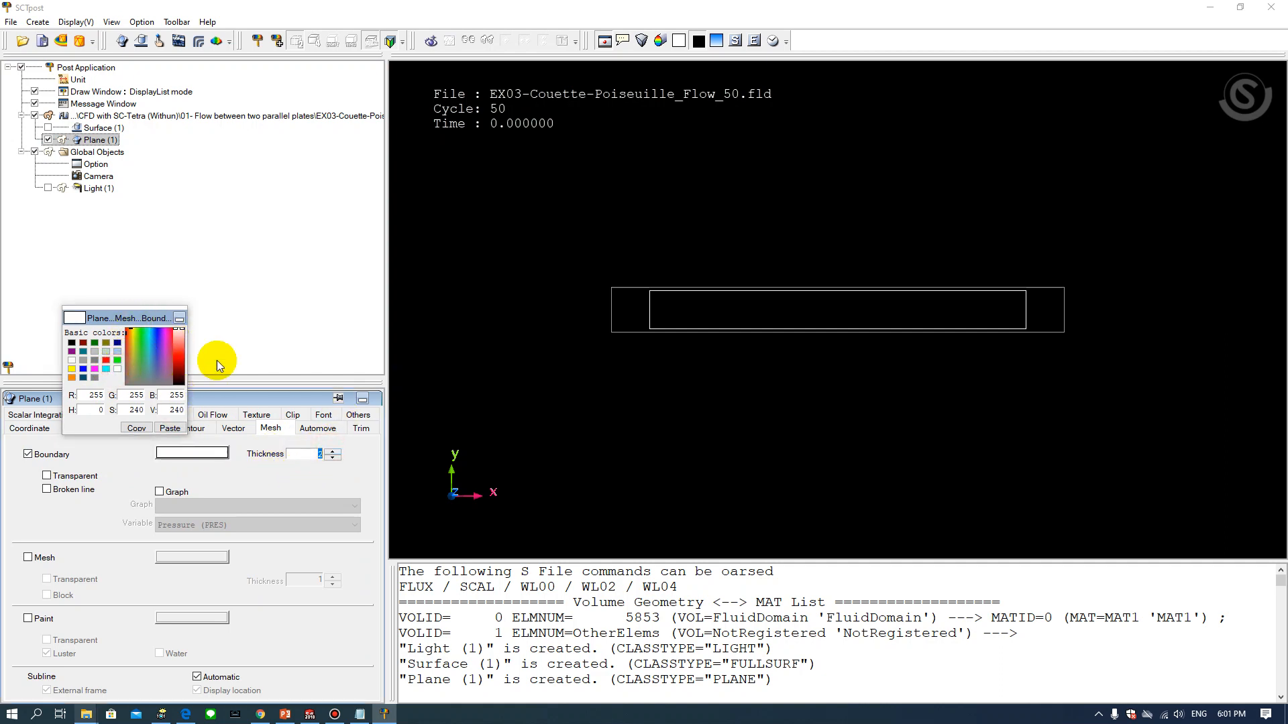
pyautogui.click(620, 428)
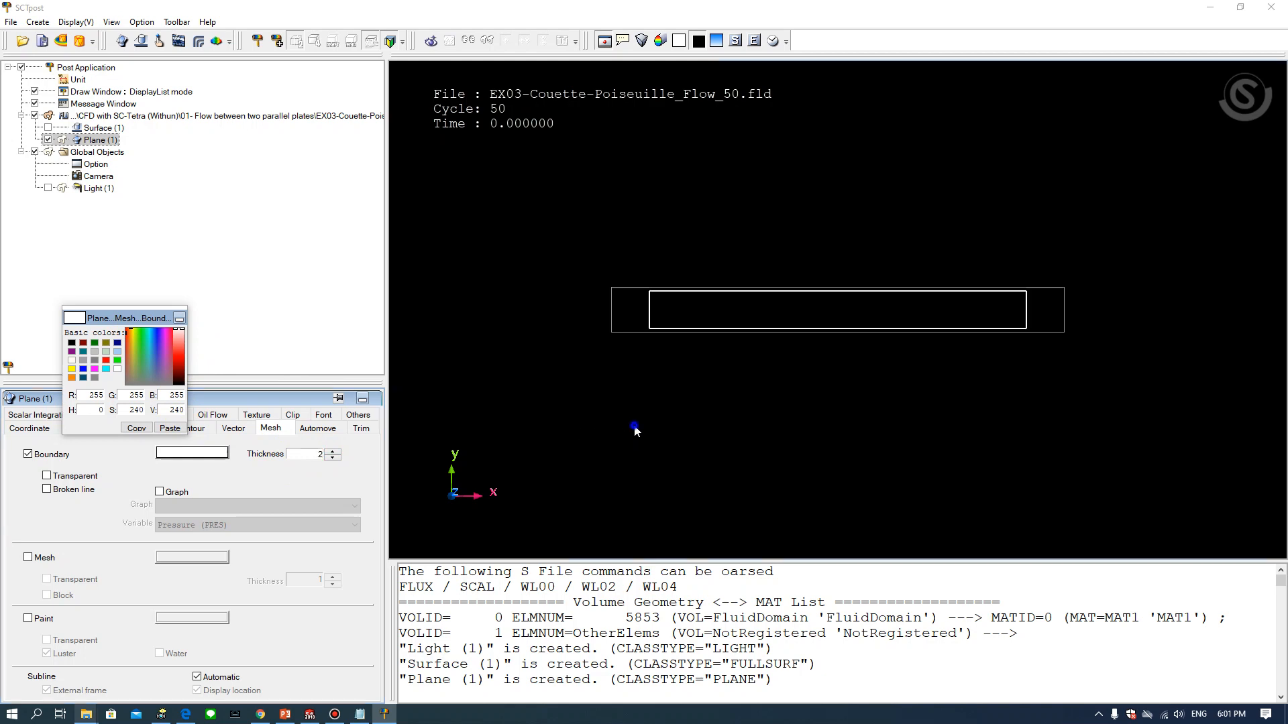
pyautogui.moveTo(634, 428); pyautogui.dragTo(813, 489, button='right')
pyautogui.click(179, 319)
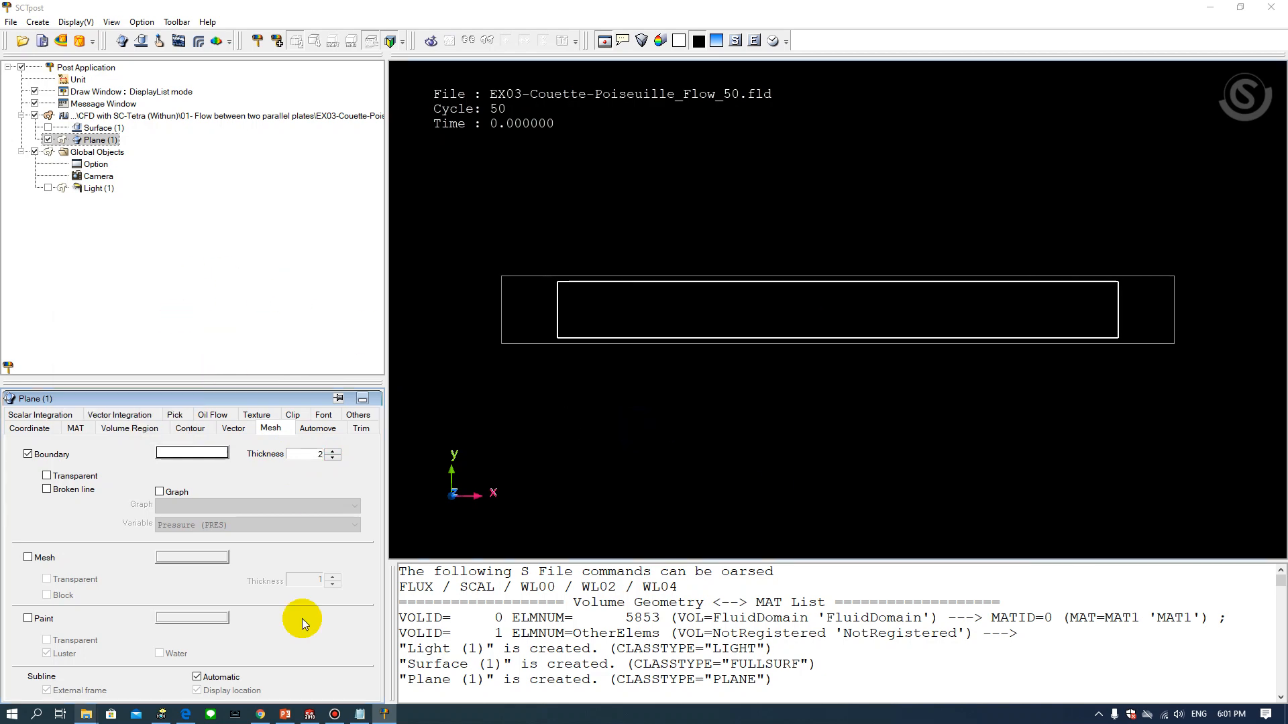
# Turn off the automatic subline of Plane (1), together with its external frame and display location
pyautogui.click(197, 677)
pyautogui.click(46, 690)
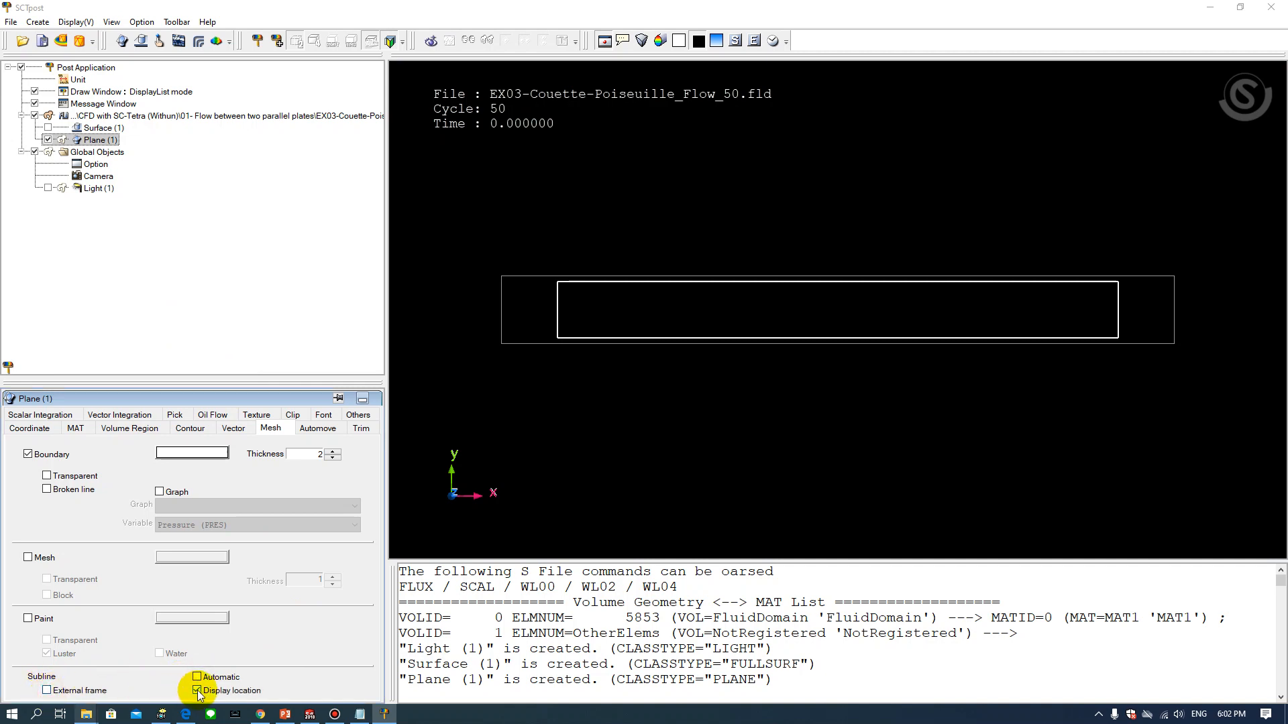
pyautogui.click(198, 690)
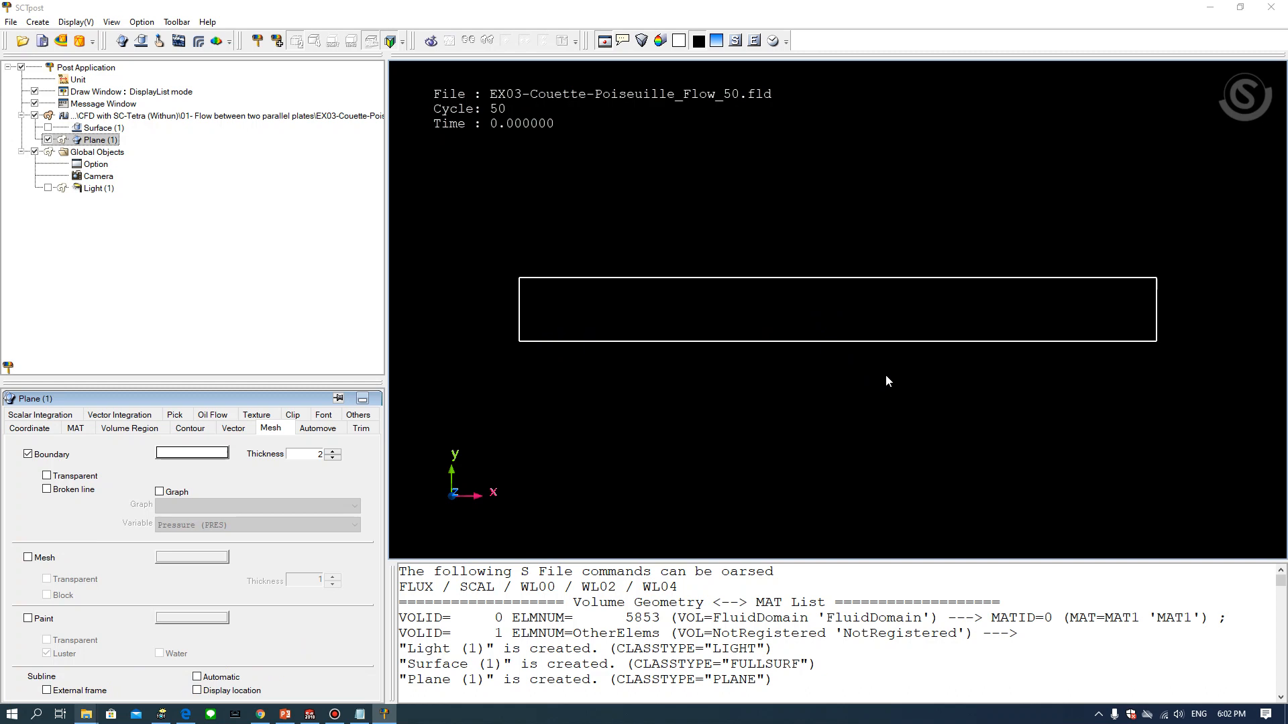
pyautogui.moveTo(558, 305); pyautogui.dragTo(591, 318, button='right')
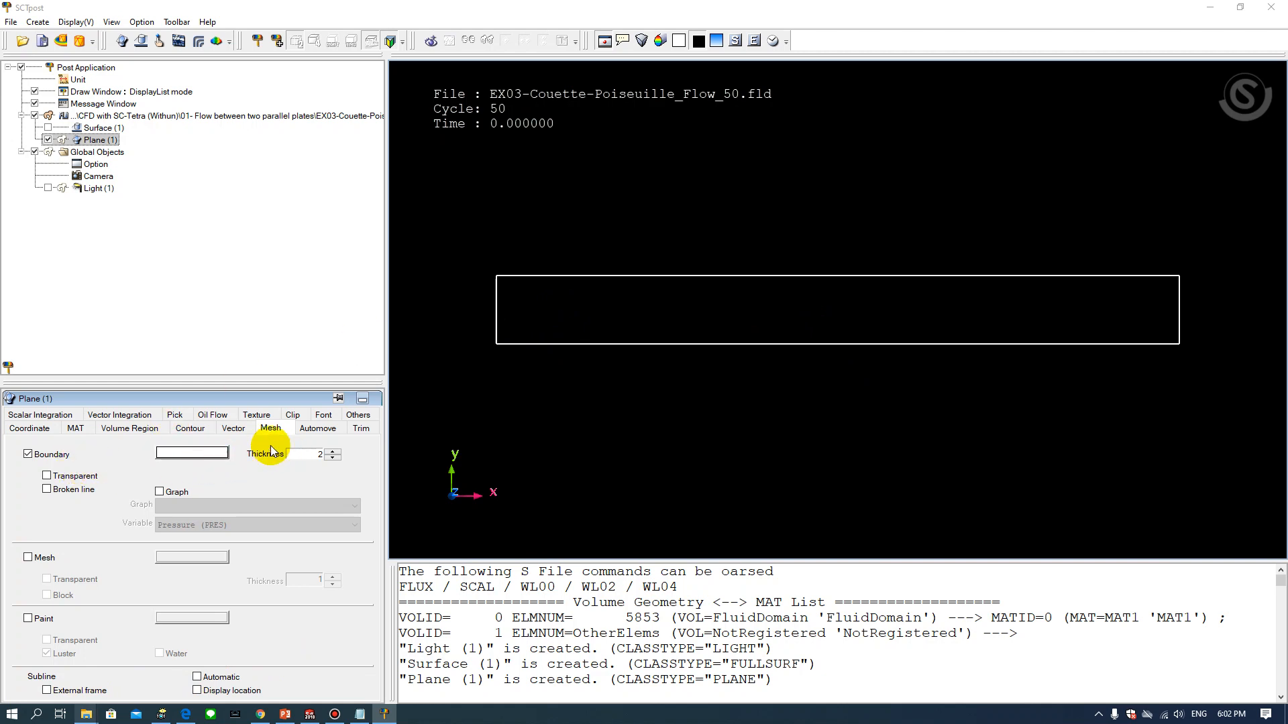
# Display Velocity (VEL) vectors on Plane (1) with uniform location
pyautogui.click(233, 431)
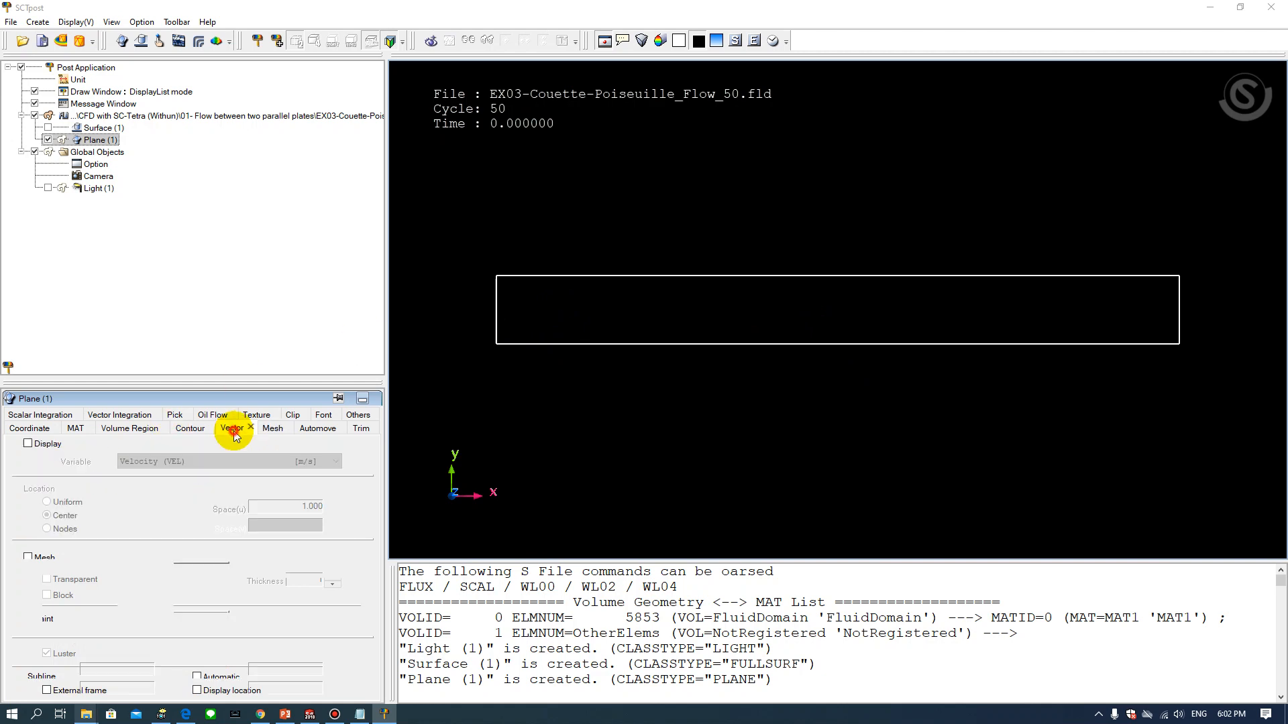
pyautogui.click(28, 445)
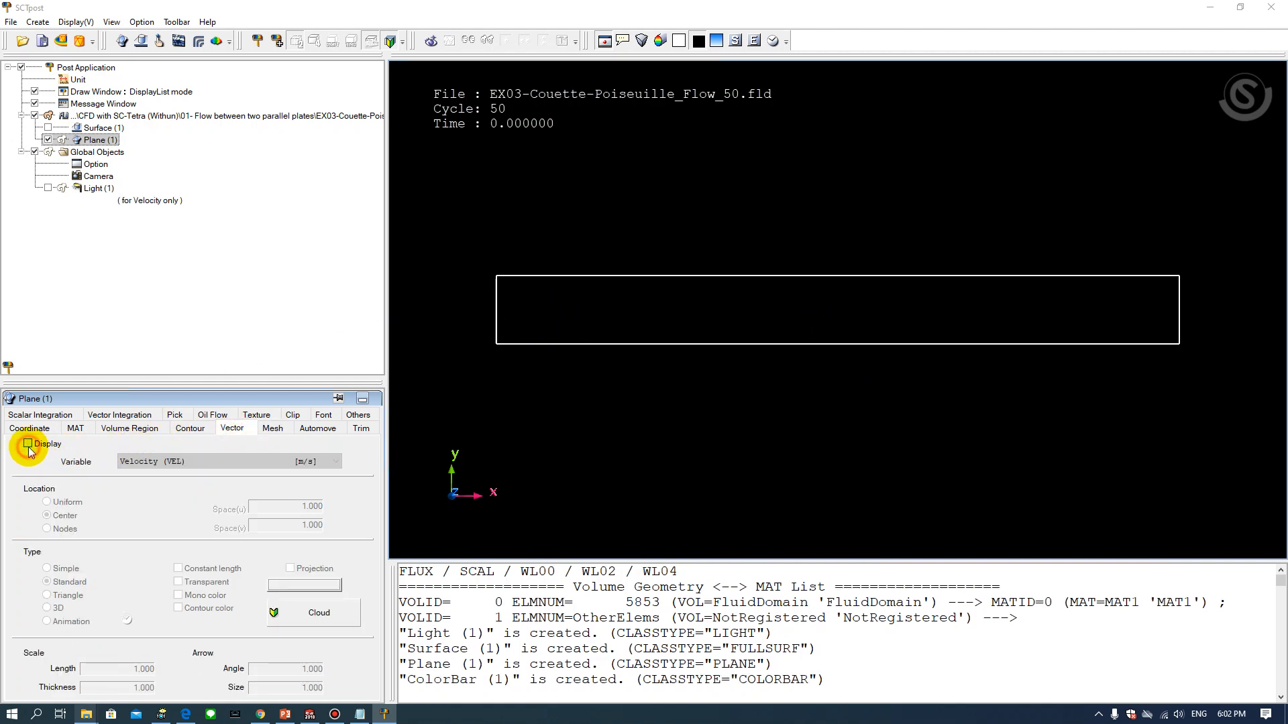
pyautogui.click(148, 463)
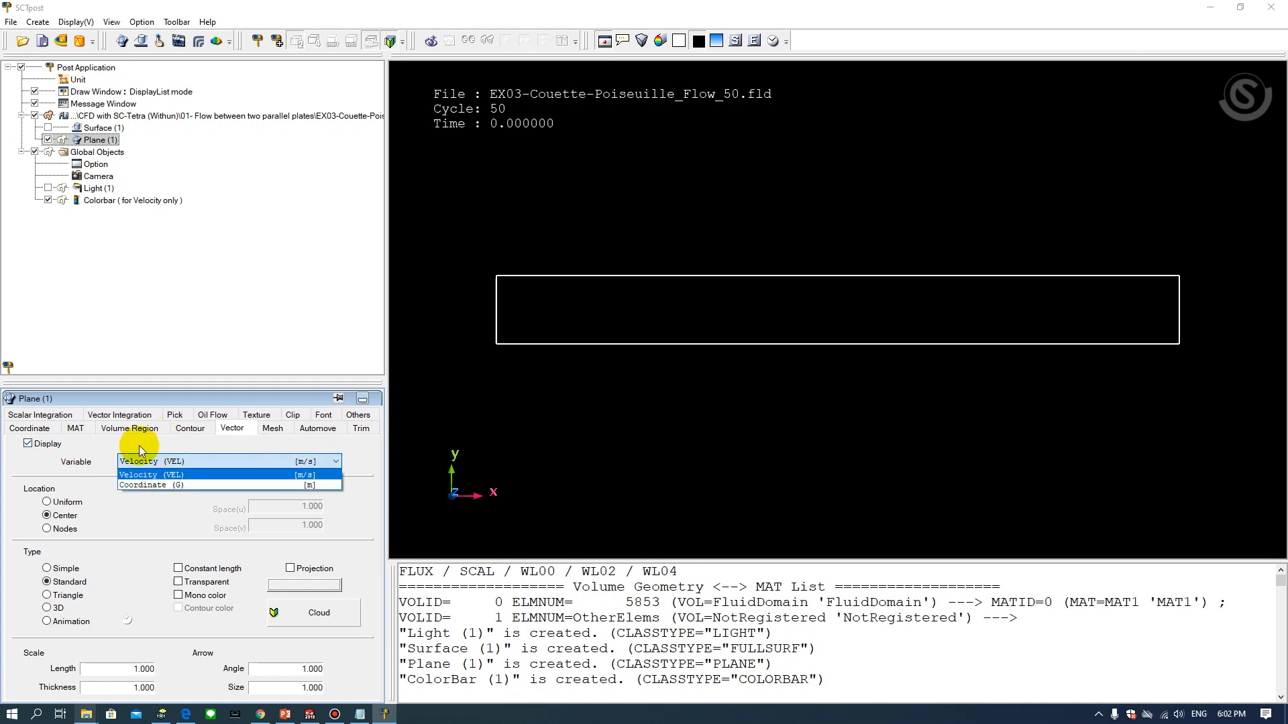
pyautogui.click(104, 453)
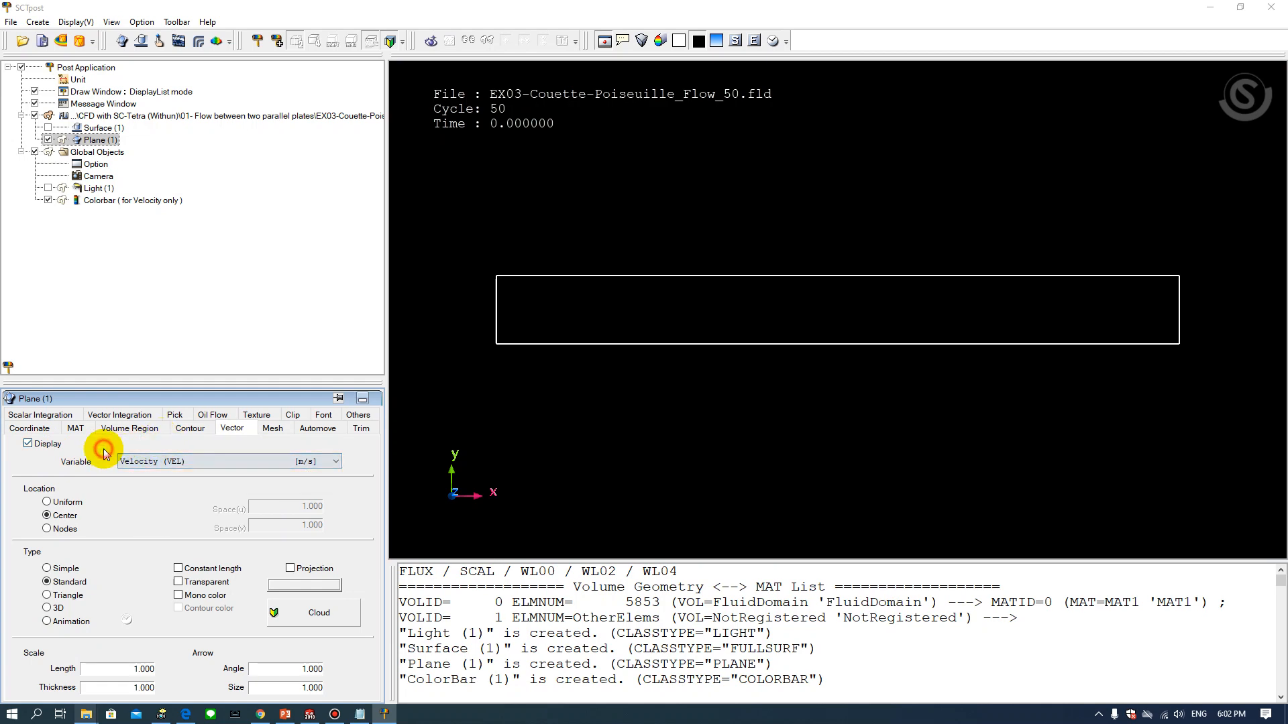
pyautogui.click(52, 503)
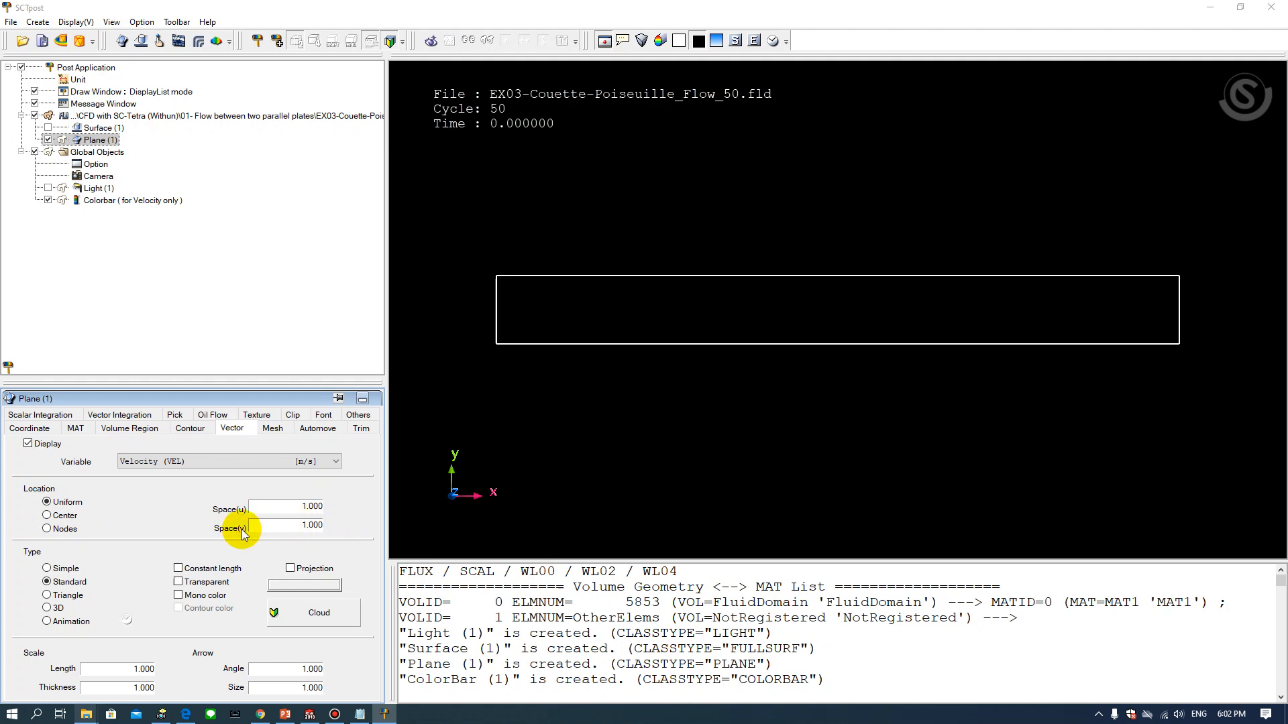
pyautogui.moveTo(545, 329); pyautogui.dragTo(583, 352, button='right')
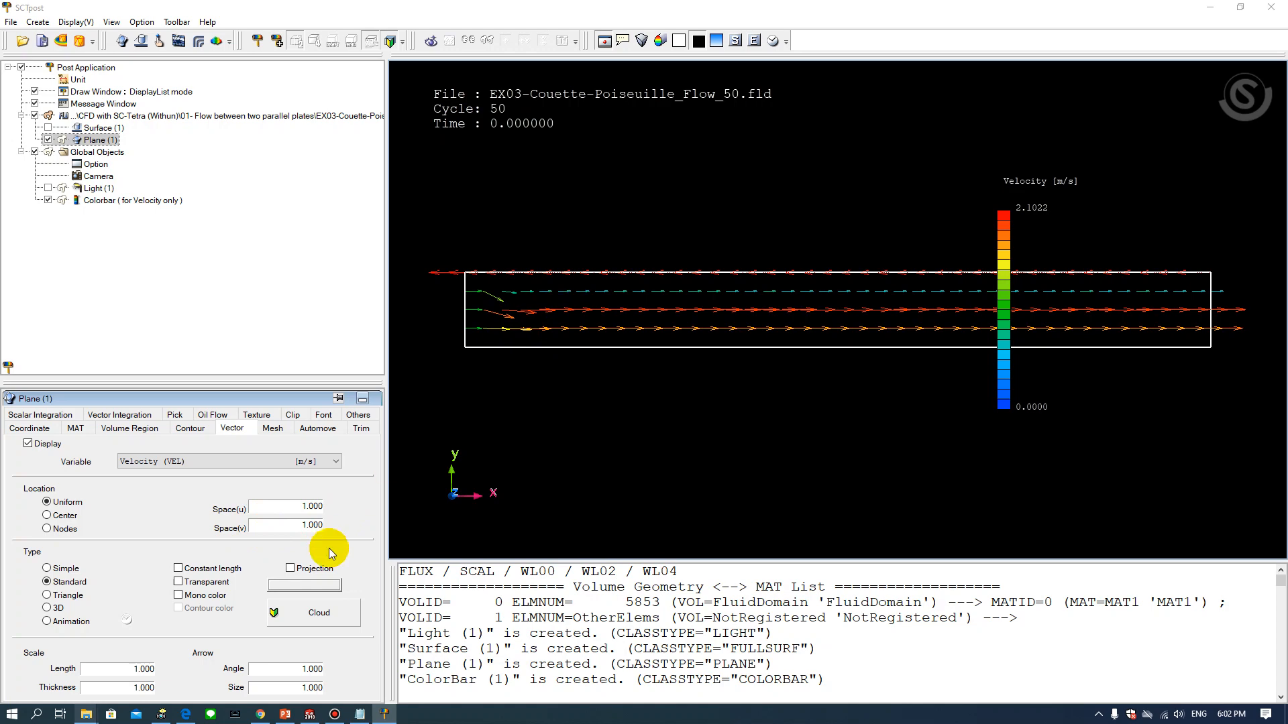
# Set the Space(v) spacing of the velocity vectors to 0.1
pyautogui.doubleClick(312, 525)
pyautogui.write('0.1')
pyautogui.press('Return')
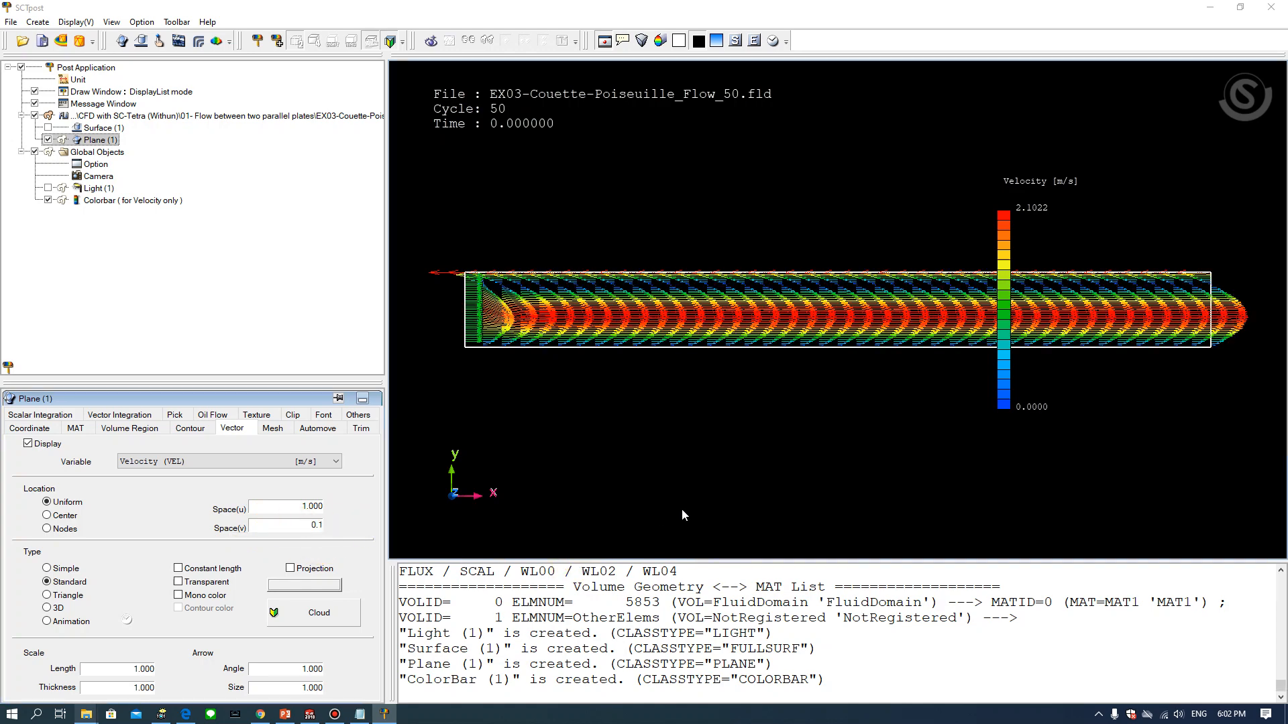
# Examine the velocity vector profiles close up at the inlet end of the channel and along the moving plate
pyautogui.moveTo(598, 389); pyautogui.dragTo(621, 405, button='right')
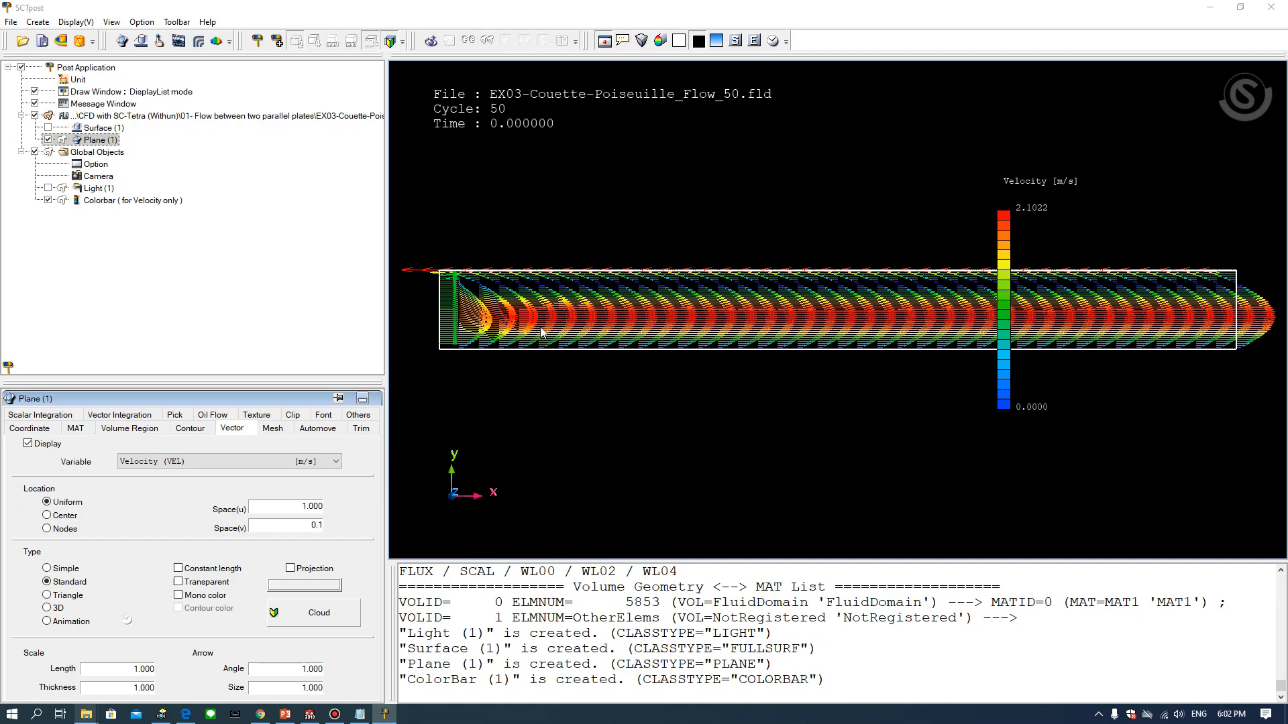
pyautogui.moveTo(565, 373); pyautogui.dragTo(752, 430, button='middle')
pyautogui.scroll(4, 658, 448)
pyautogui.scroll(2, 673, 412)
pyautogui.moveTo(680, 407); pyautogui.dragTo(720, 345, button='middle')
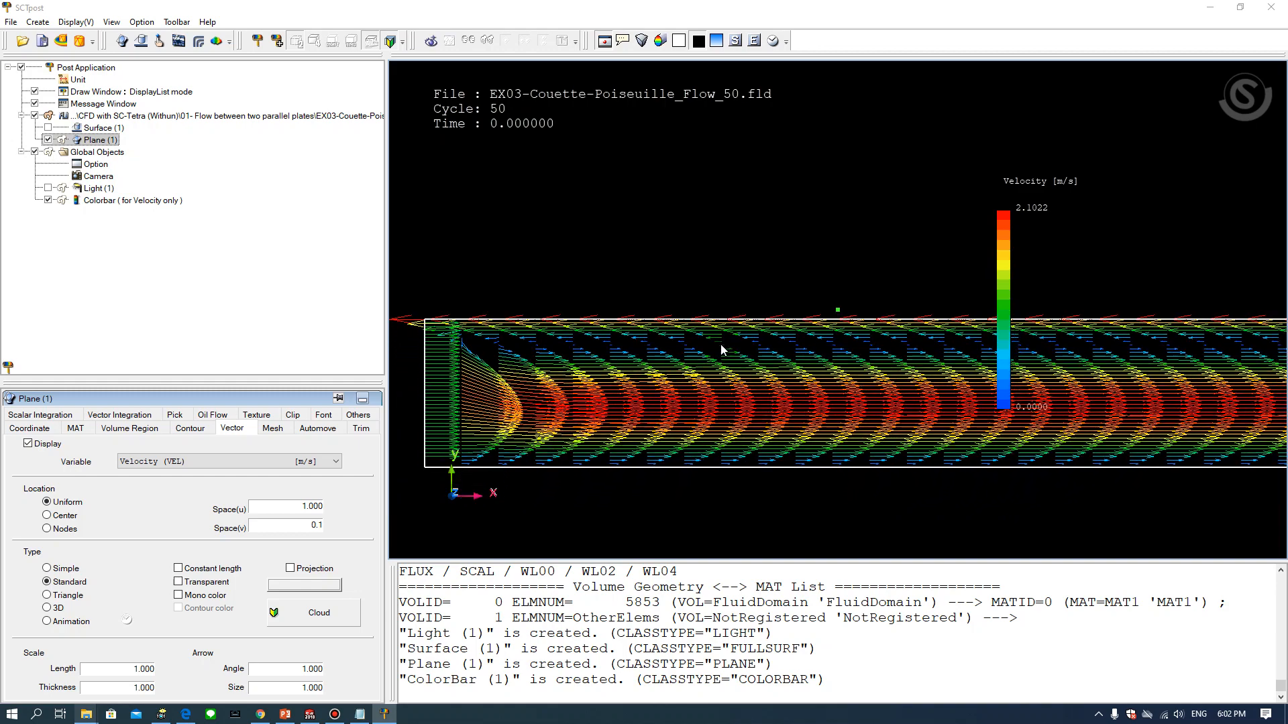
pyautogui.moveTo(670, 390); pyautogui.dragTo(707, 392, button='middle')
pyautogui.scroll(2, 742, 395)
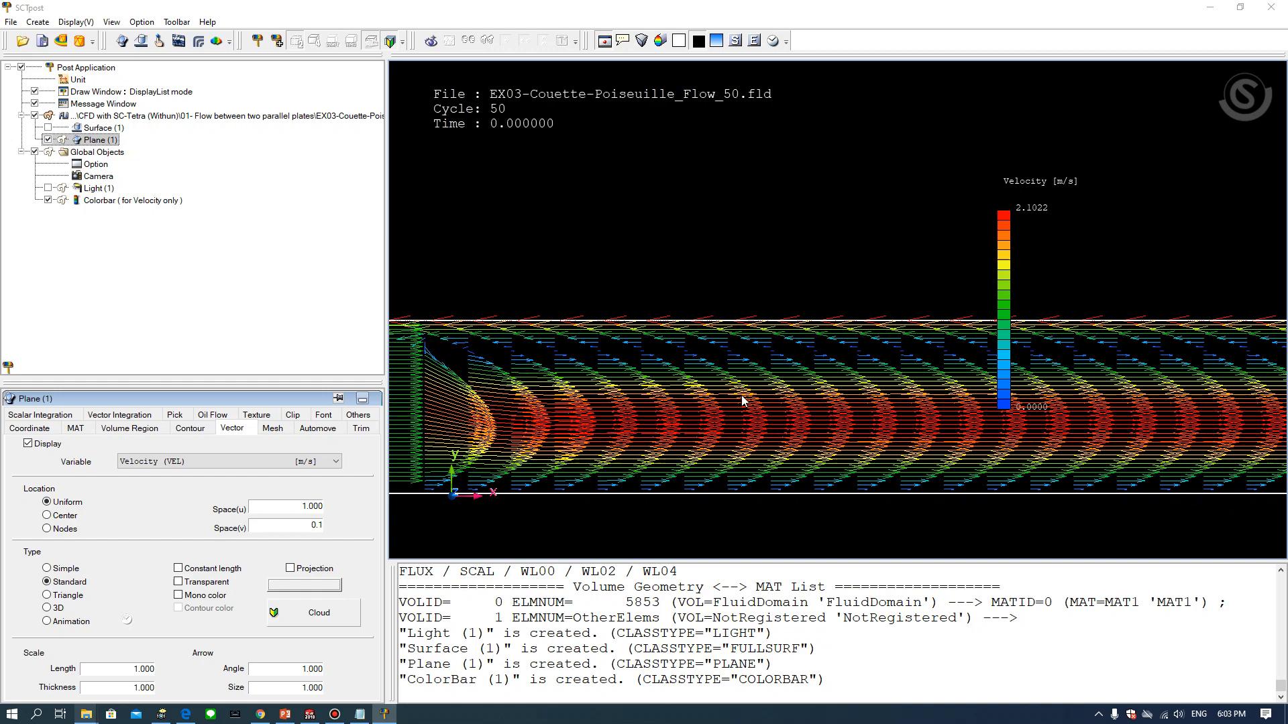
pyautogui.scroll(-1, 694, 397)
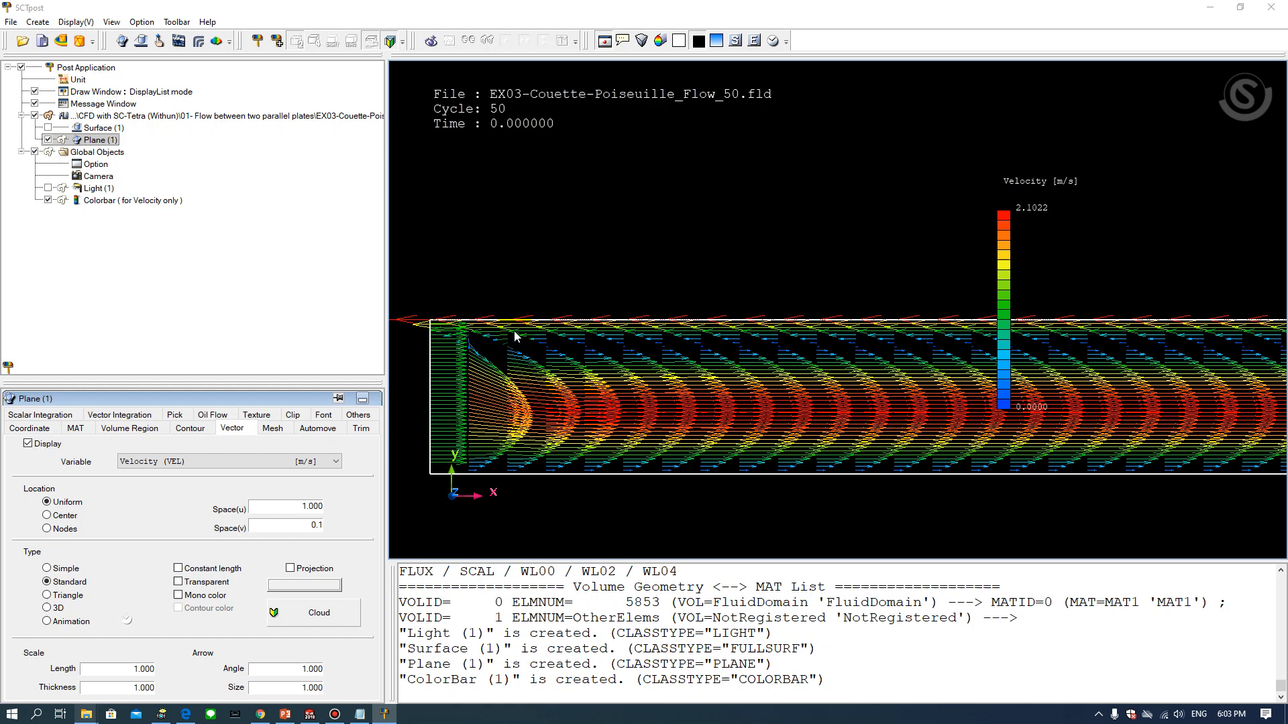
# Set both the Space(u) and Space(v) spacing of the velocity vectors to 0.5
pyautogui.doubleClick(305, 506)
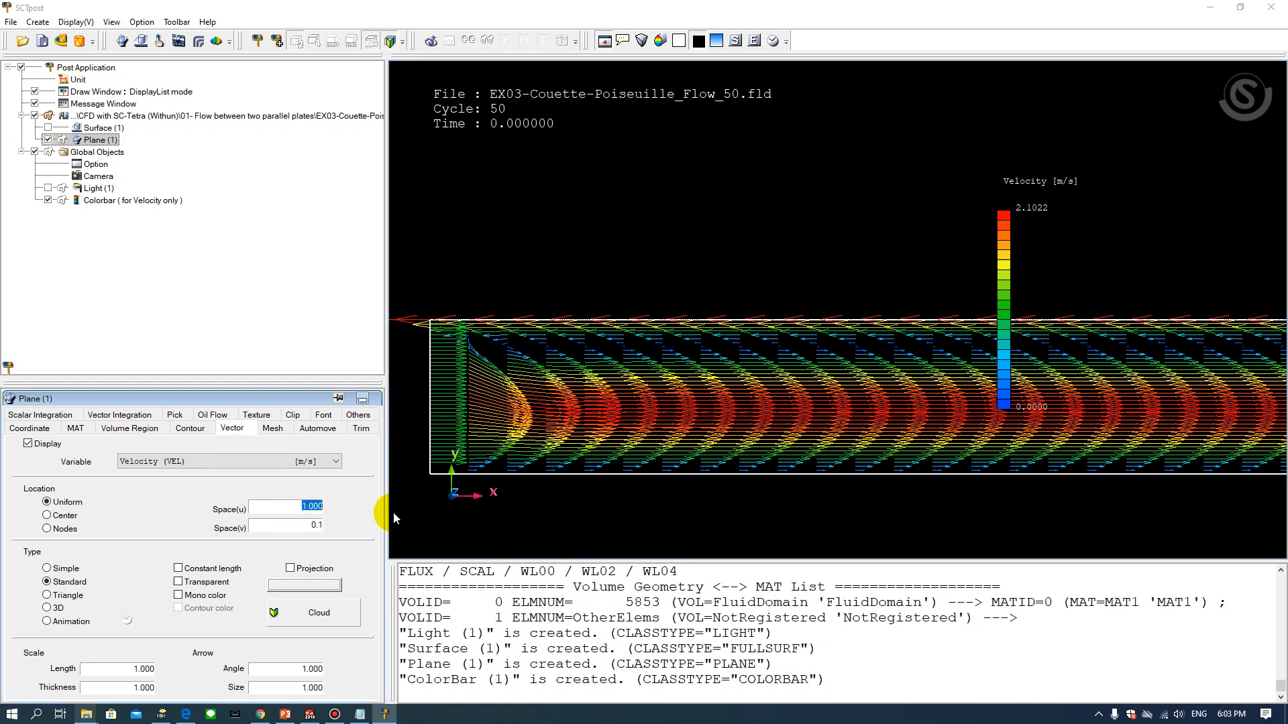
pyautogui.write('0.5')
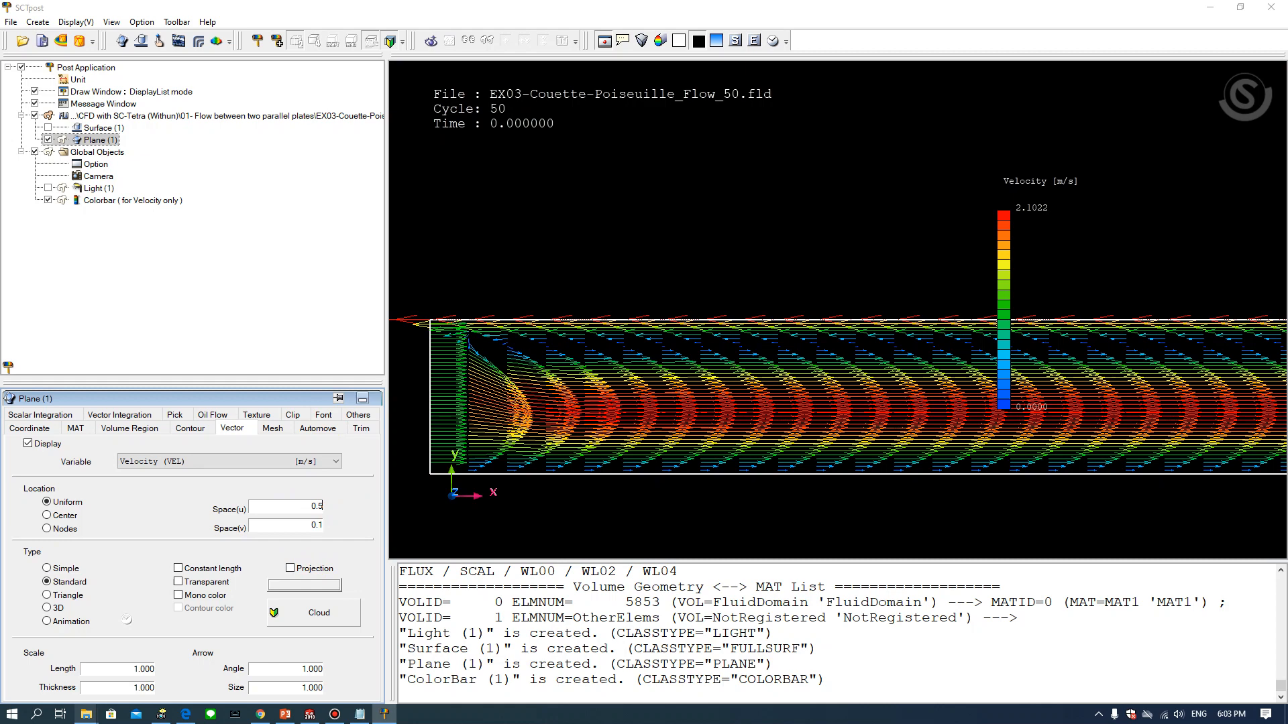
pyautogui.doubleClick(299, 529)
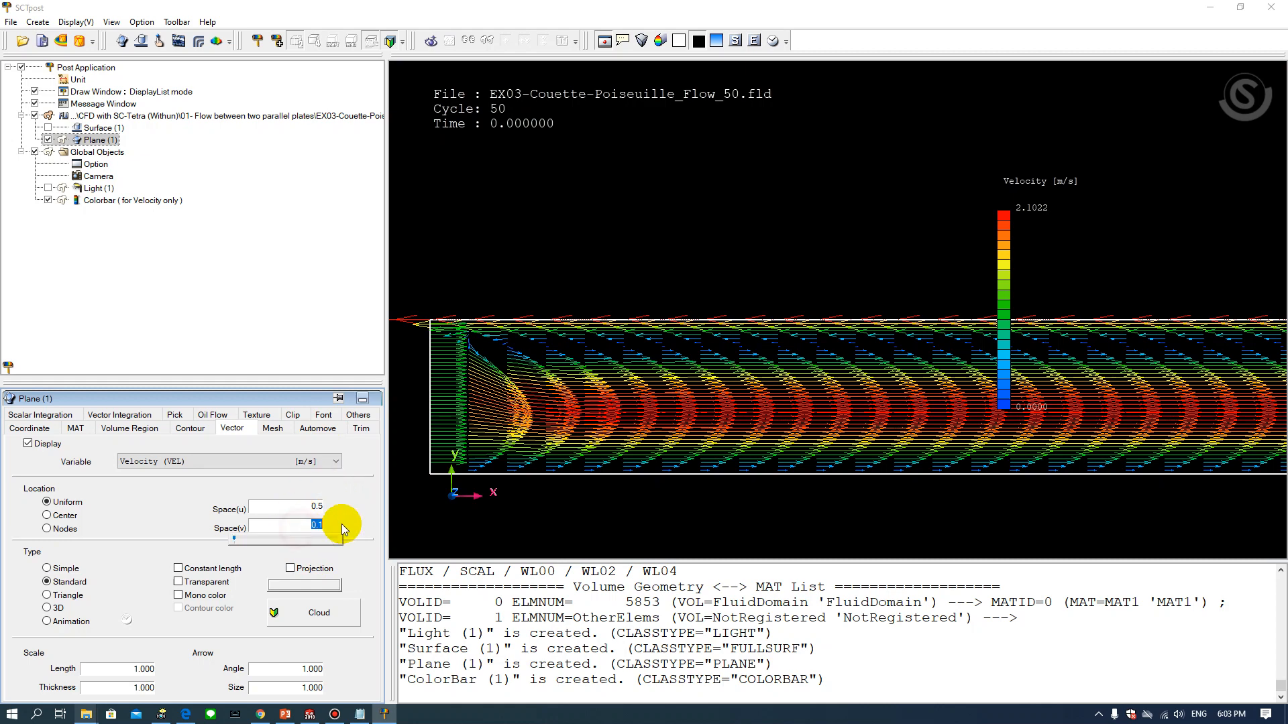
pyautogui.write('0.5')
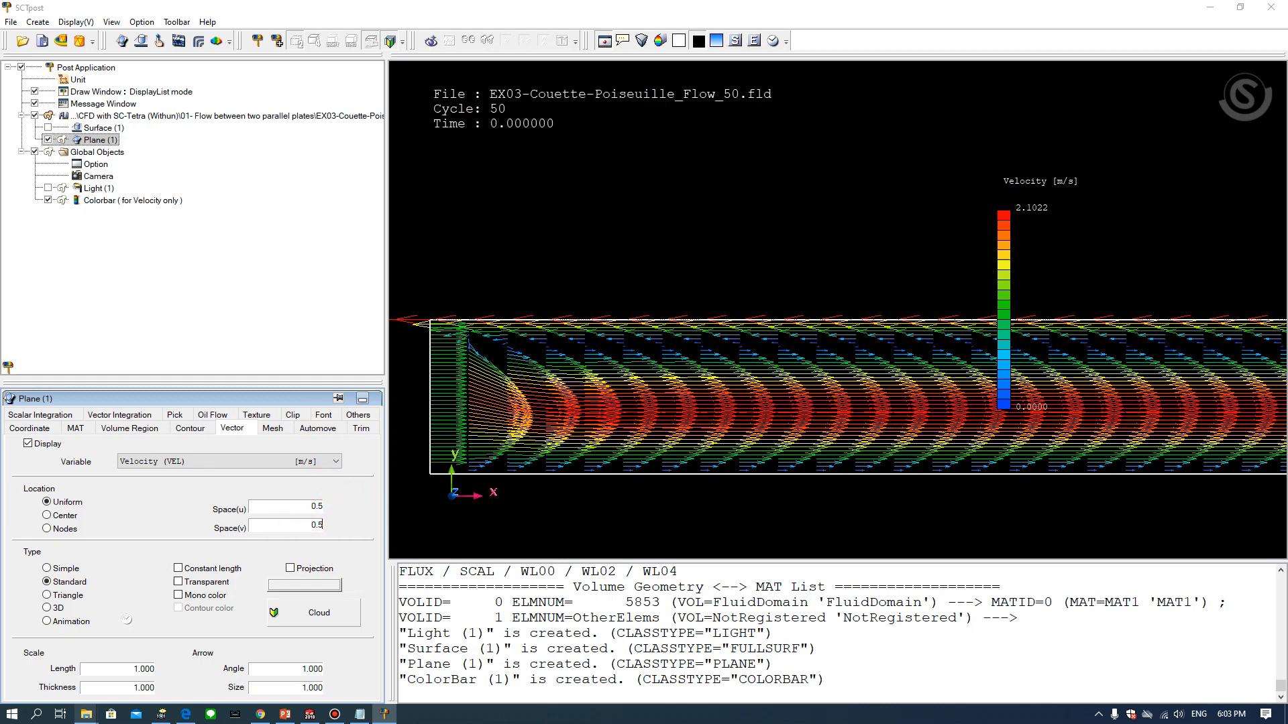
pyautogui.press('Return')
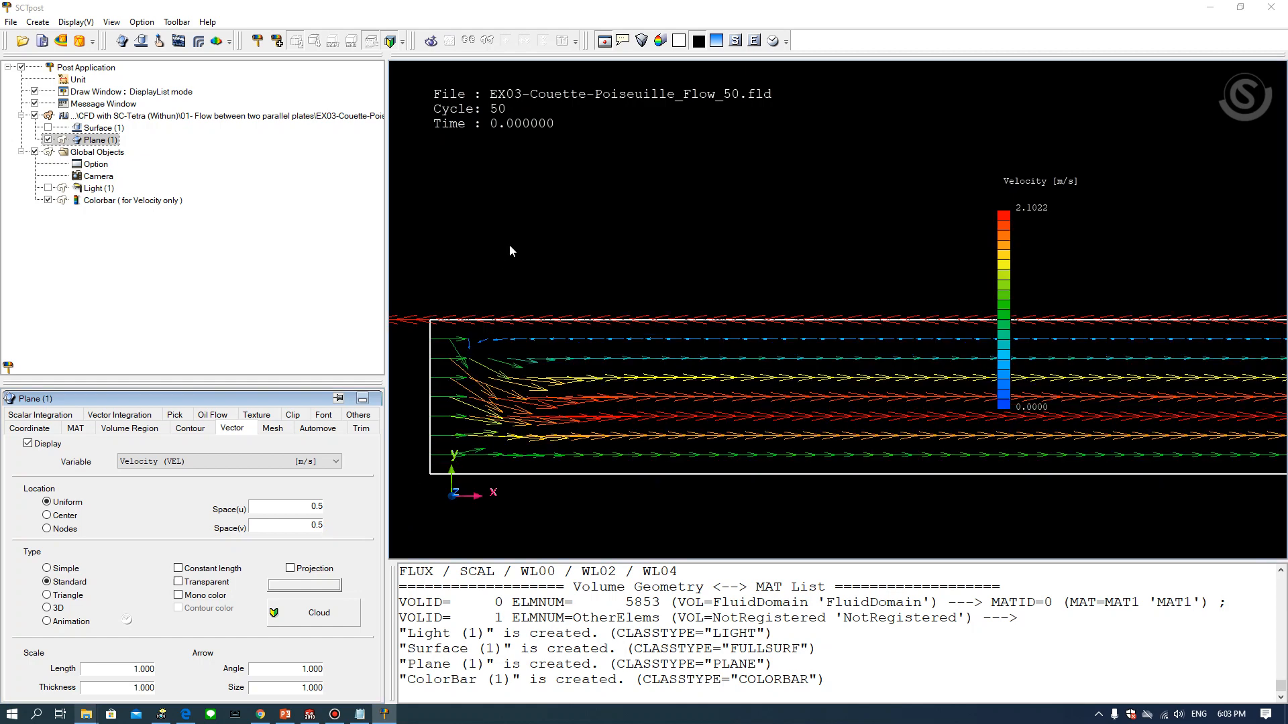
# Refine the Space(v) spacing of the velocity vectors to 0.05 and inspect the denser profile near the inlet
pyautogui.doubleClick(308, 526)
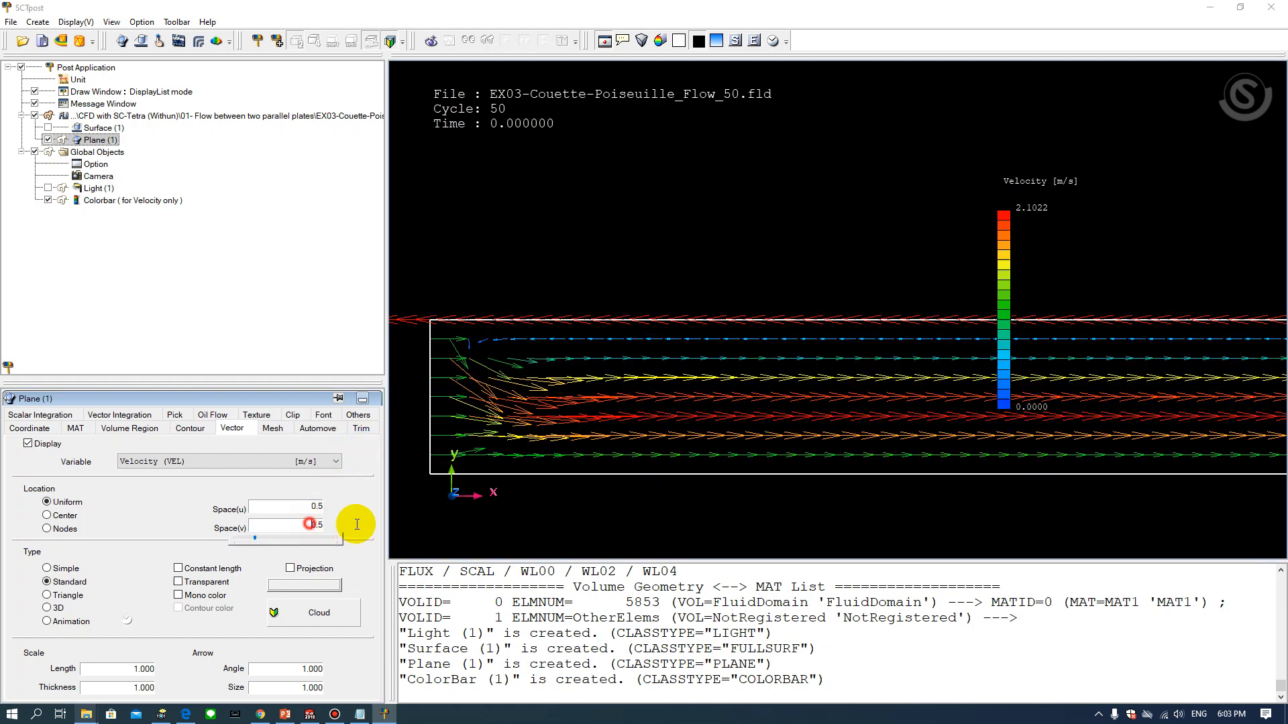
pyautogui.write('0.05')
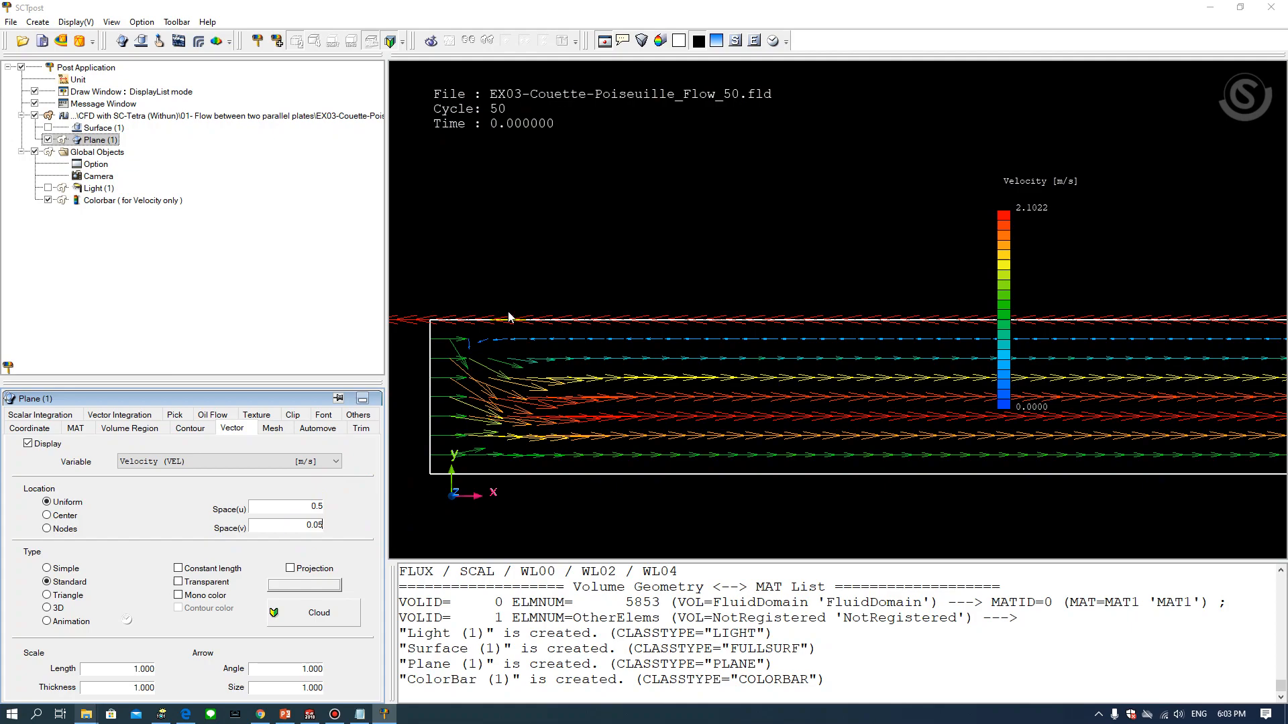
pyautogui.press('Return')
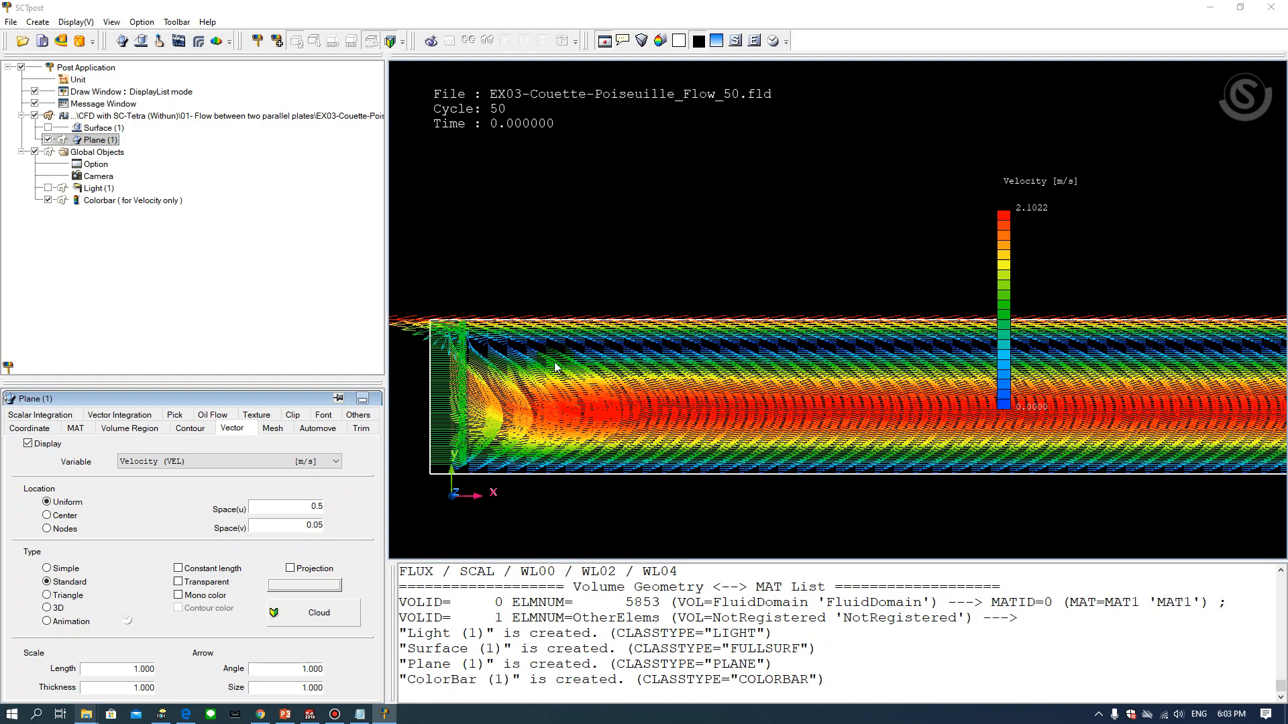
pyautogui.scroll(5, 554, 373)
pyautogui.scroll(-4, 560, 397)
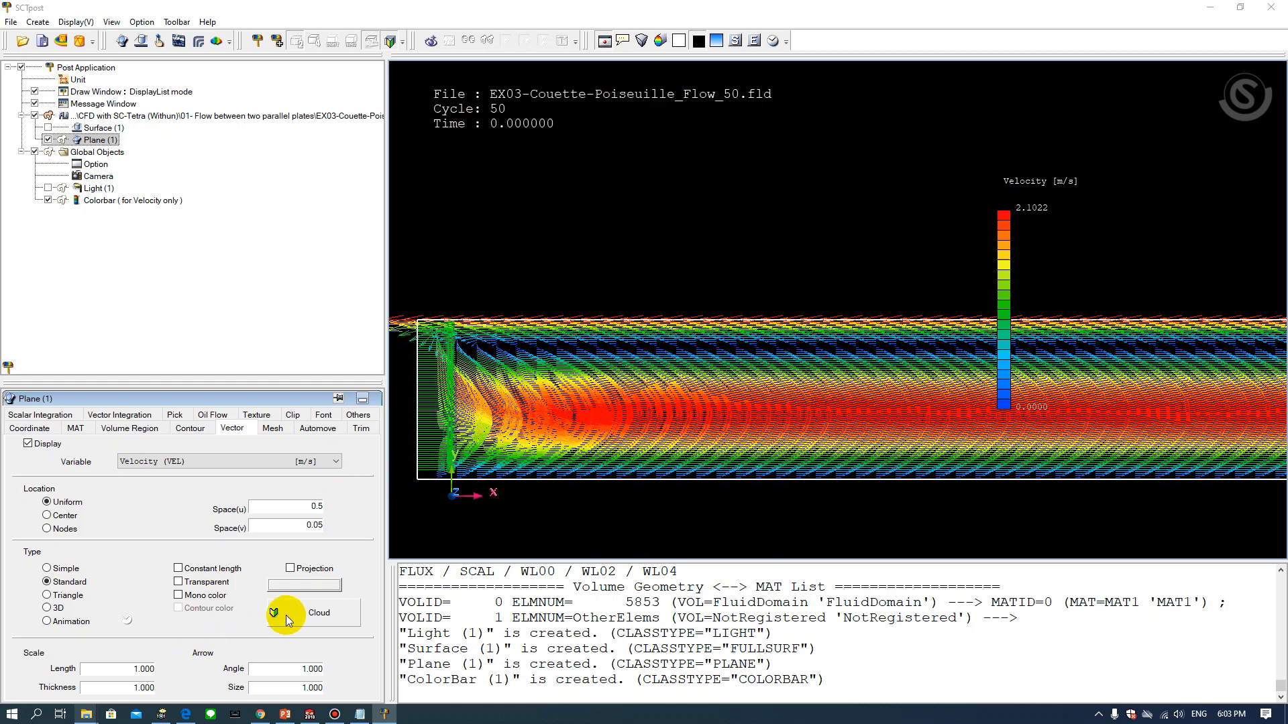
# Set the velocity vectors' length scale to 0.5, arrow angle to 0.25 and arrow size to 0.5
pyautogui.doubleClick(102, 669)
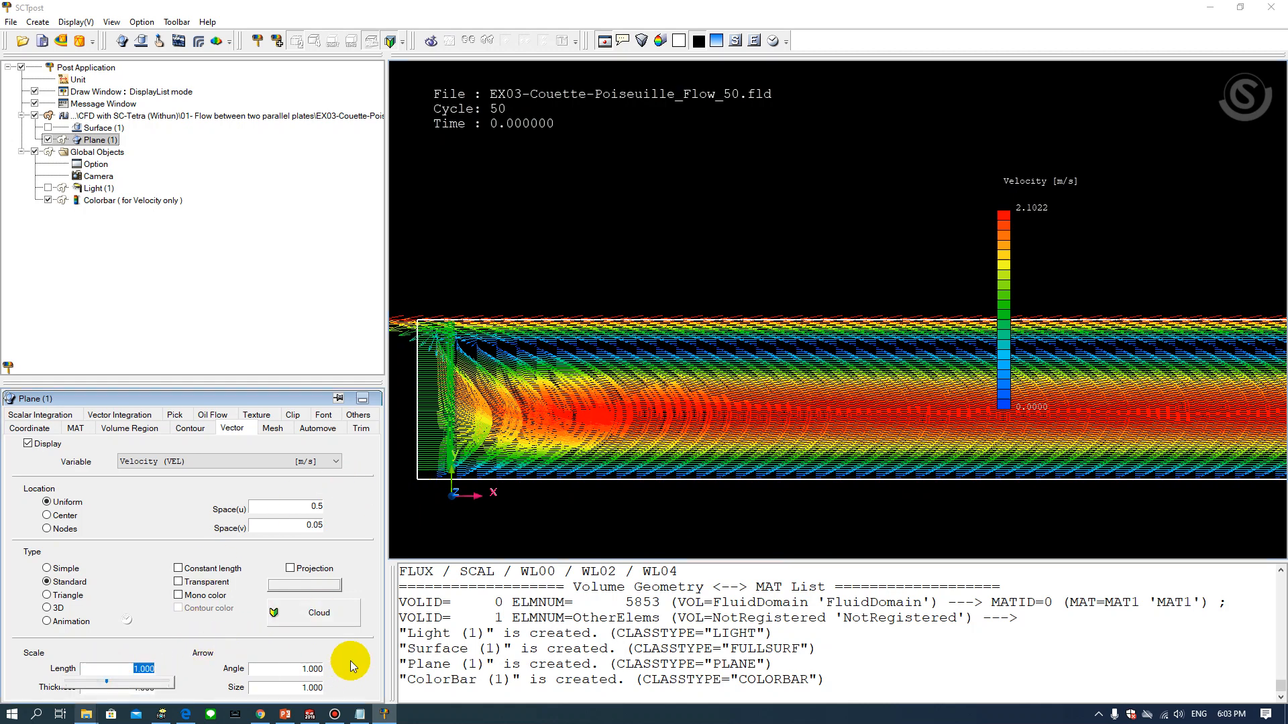
pyautogui.write('0.54')
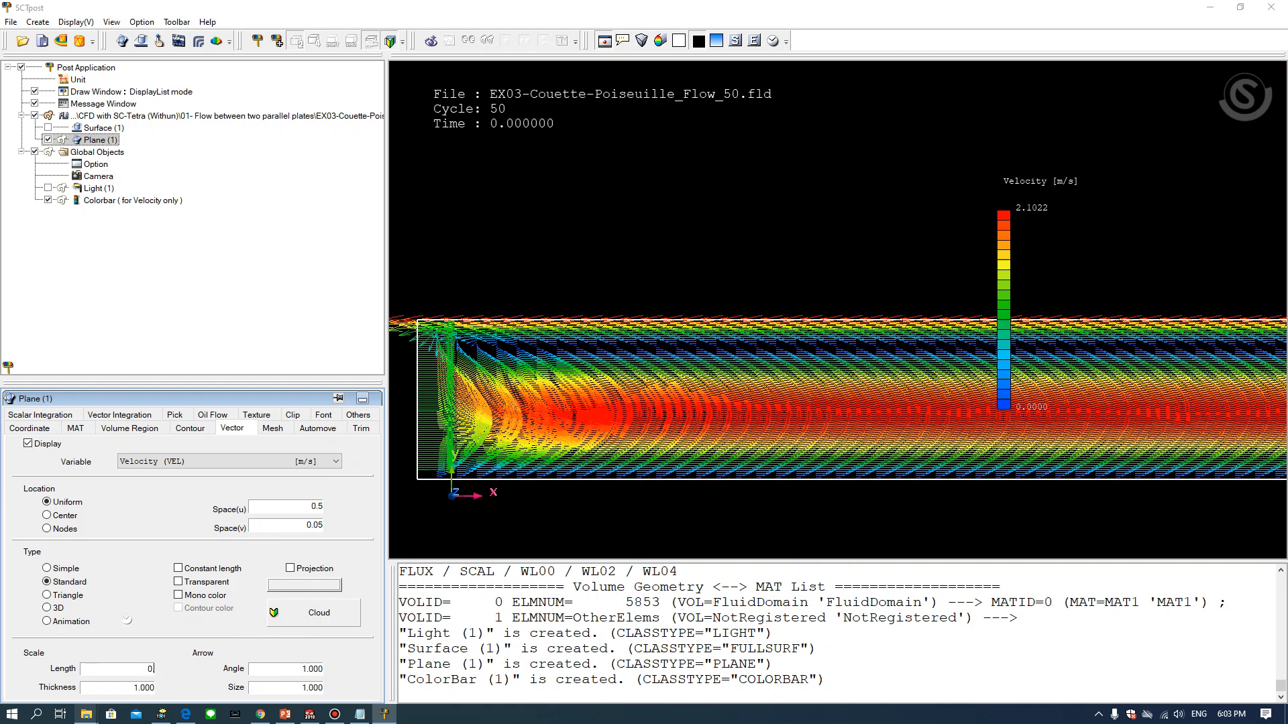
pyautogui.press('BackSpace')
pyautogui.click(318, 646)
pyautogui.doubleClick(305, 669)
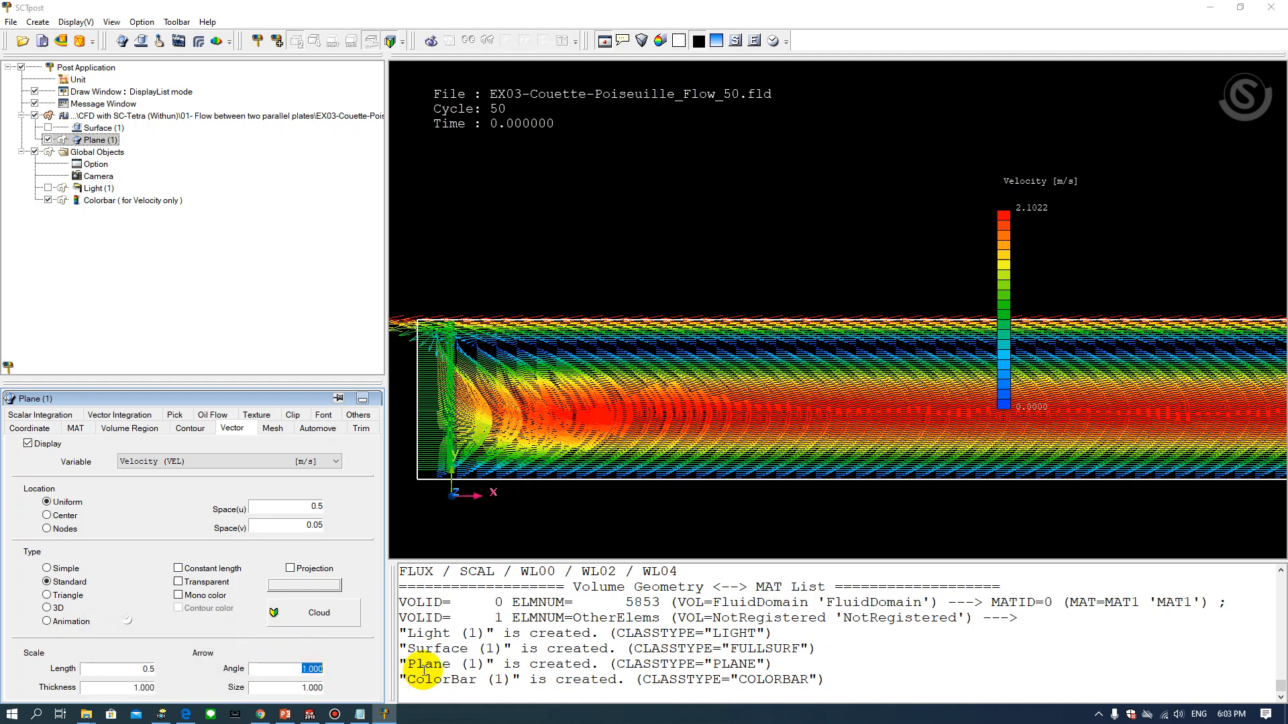
pyautogui.write('0.25')
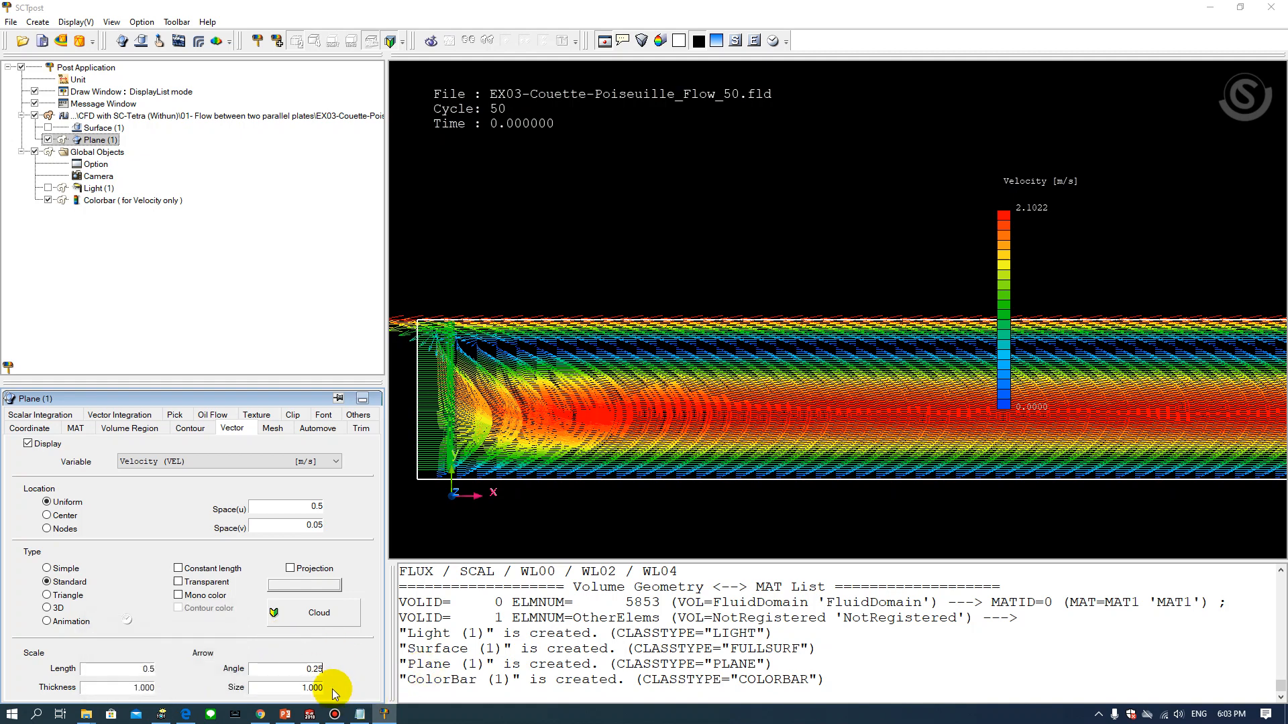
pyautogui.doubleClick(295, 688)
pyautogui.write('0.')
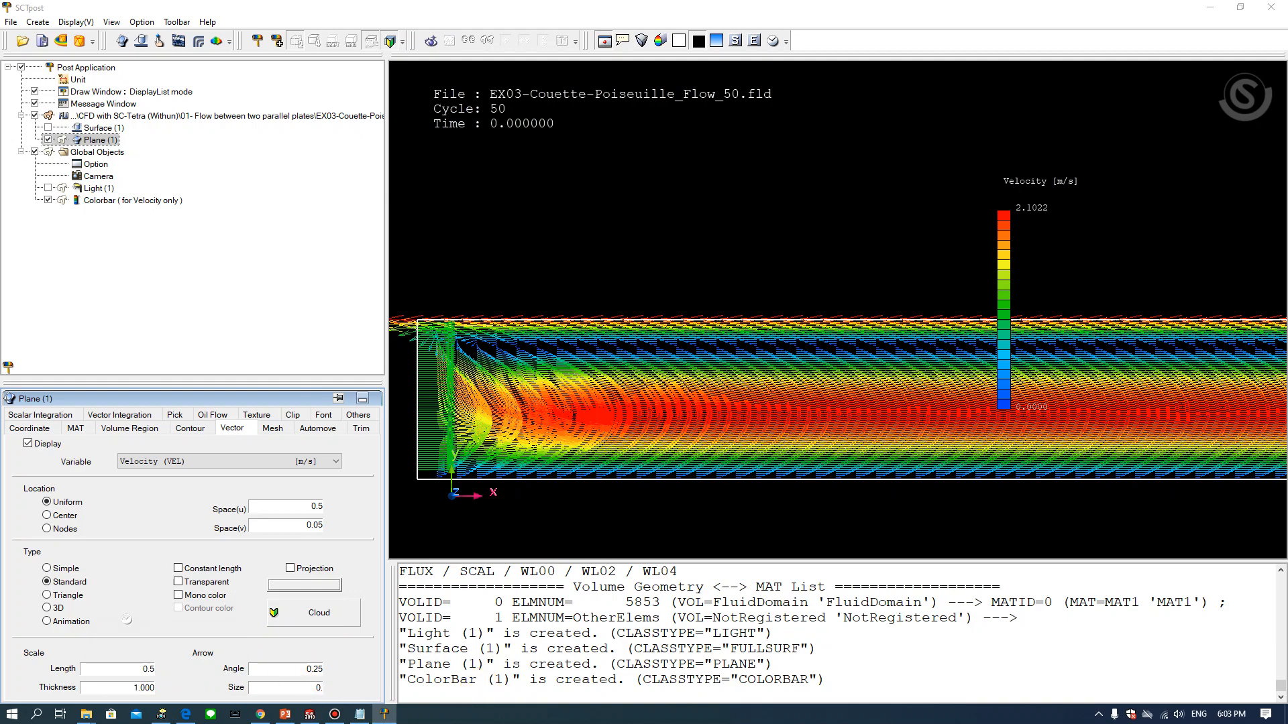
pyautogui.write('5')
pyautogui.press('Return')
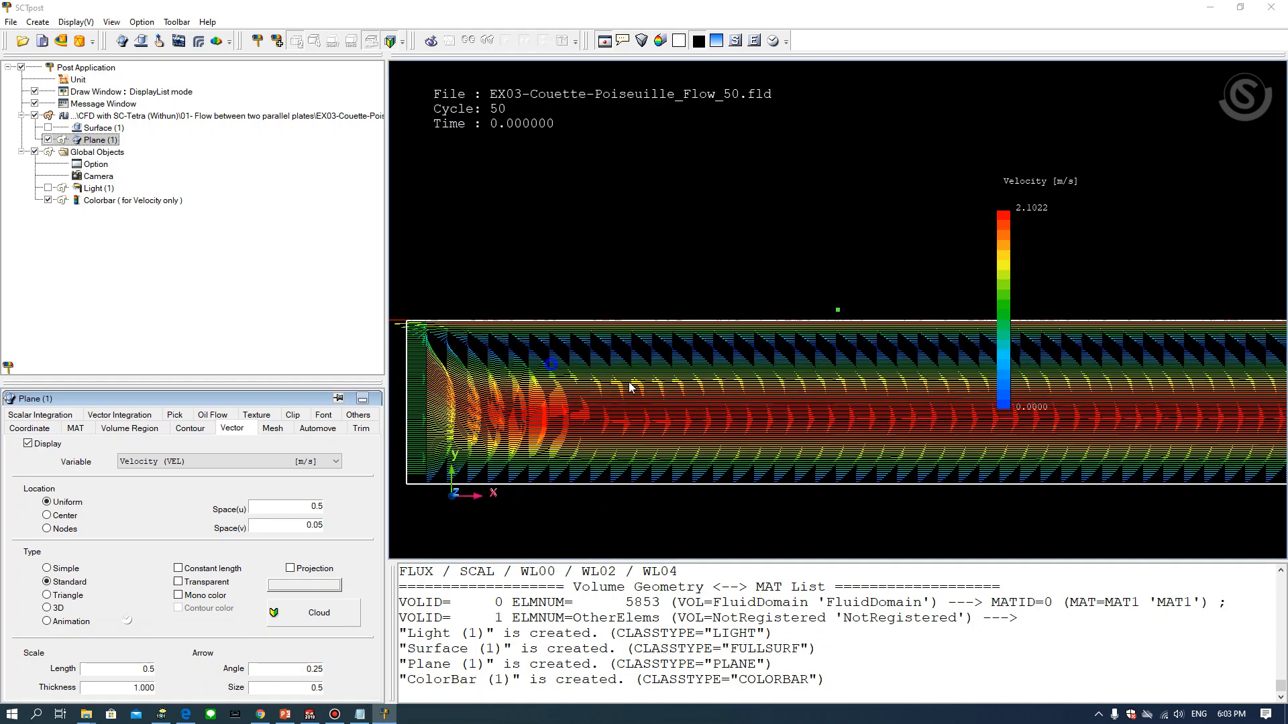
# Shorten the velocity vectors on the plane by setting their length scale to 0.25
pyautogui.scroll(2, 633, 393)
pyautogui.moveTo(632, 395); pyautogui.dragTo(942, 384)
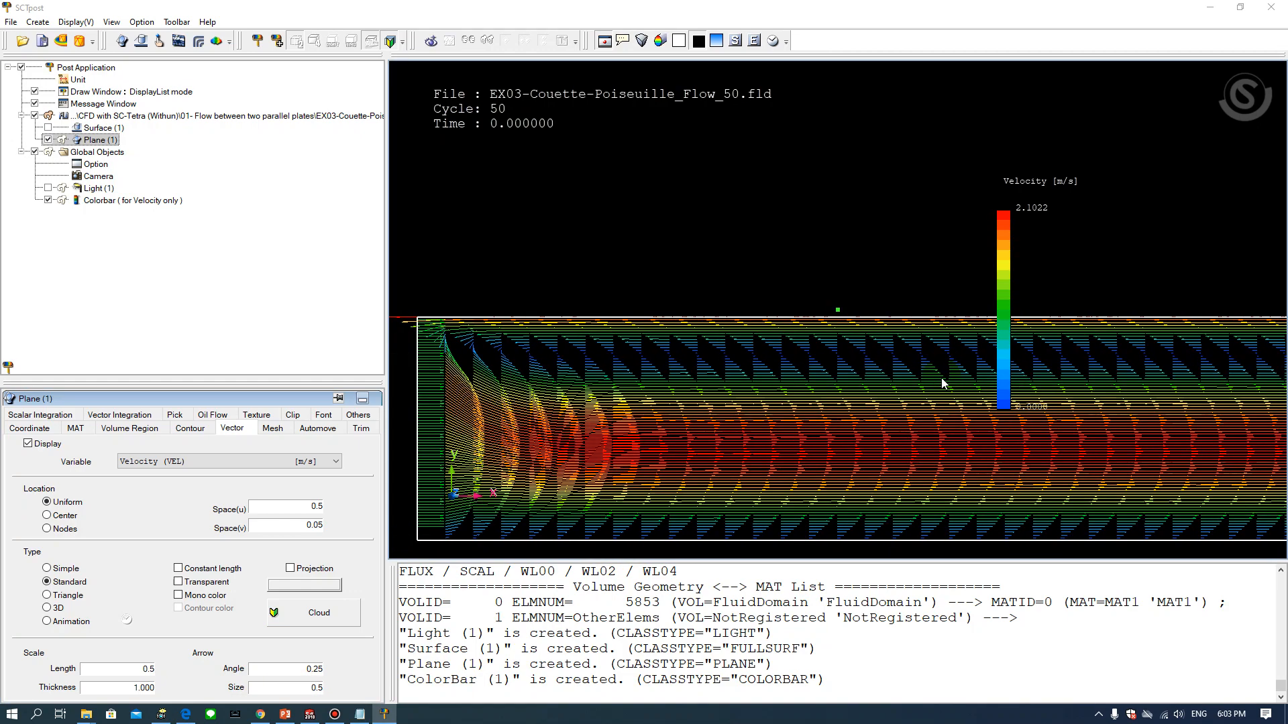
pyautogui.scroll(1, 906, 389)
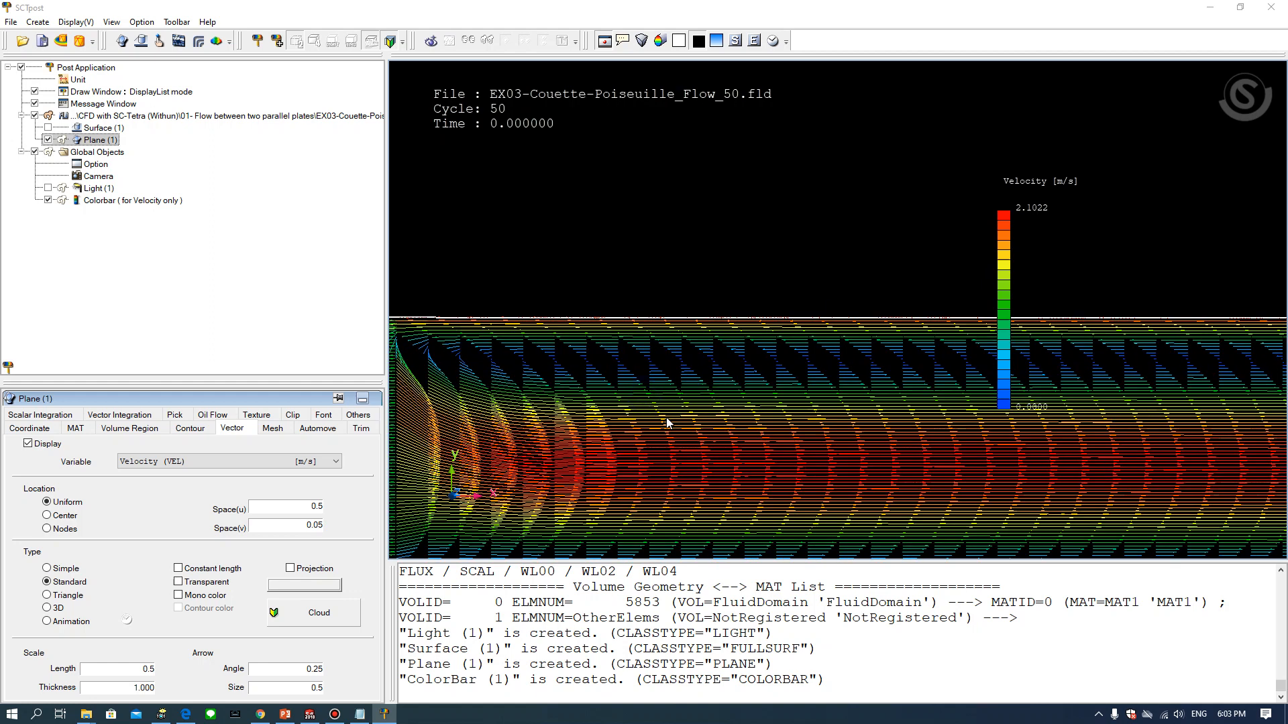
pyautogui.click(117, 670)
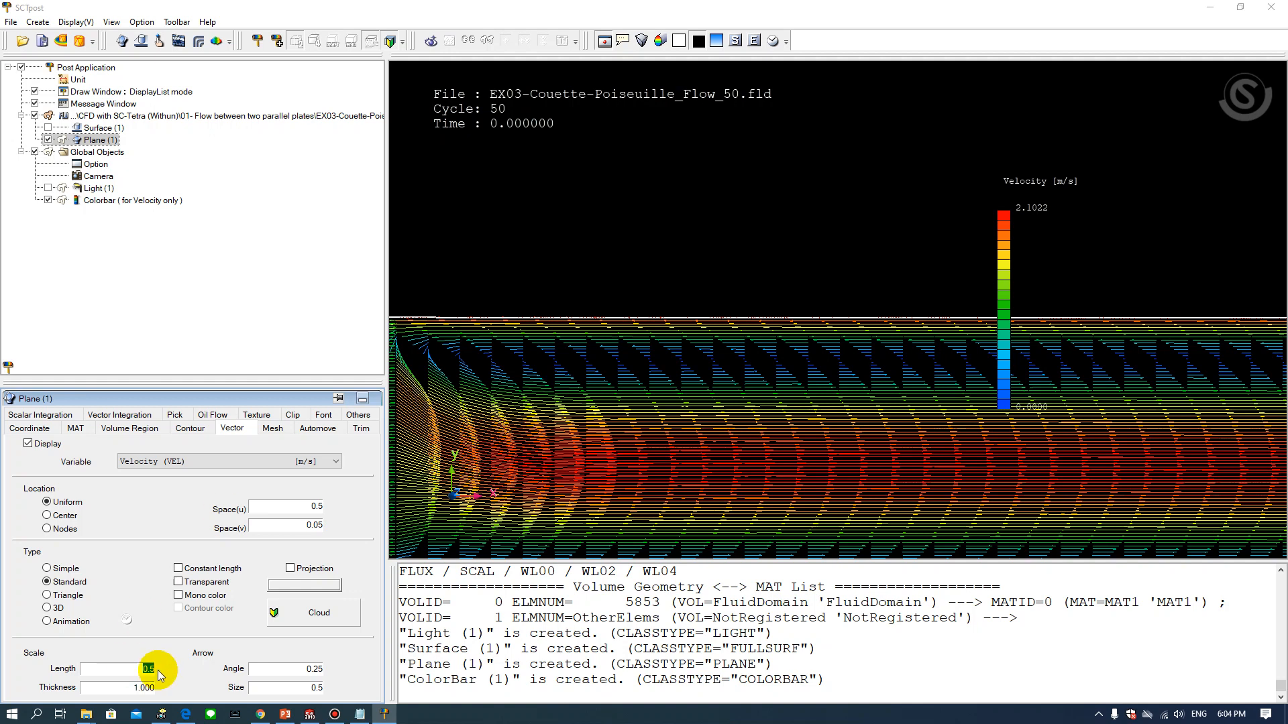
pyautogui.write('0.25')
pyautogui.click(283, 525)
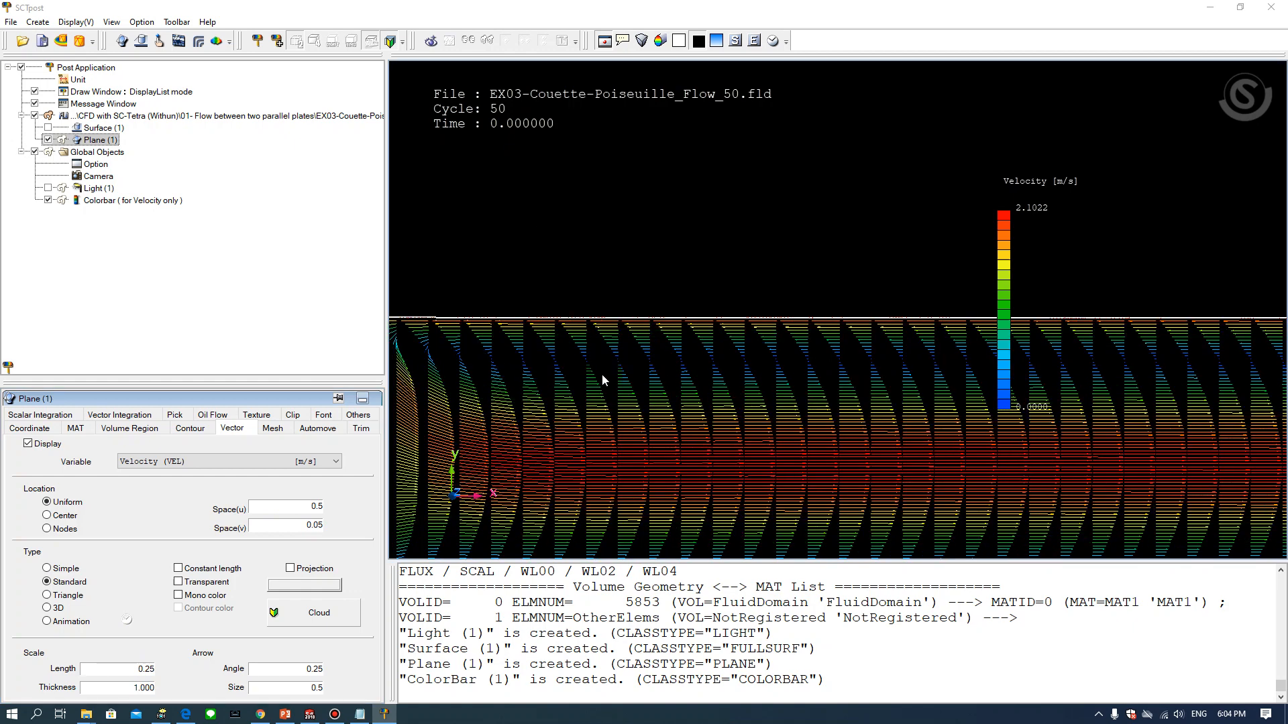
pyautogui.scroll(-1, 606, 397)
# Set the arrow angle of the velocity vectors to 0.5 and check the arrowheads close up
pyautogui.moveTo(309, 715)
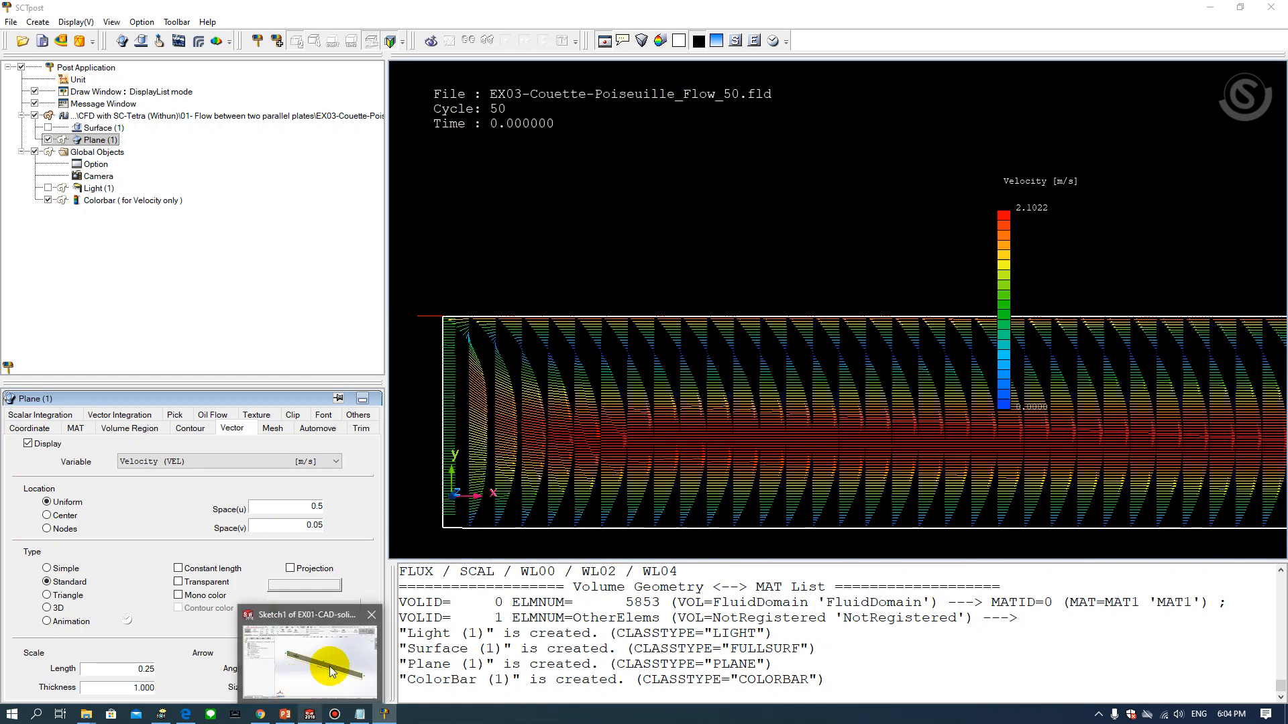
pyautogui.doubleClick(305, 669)
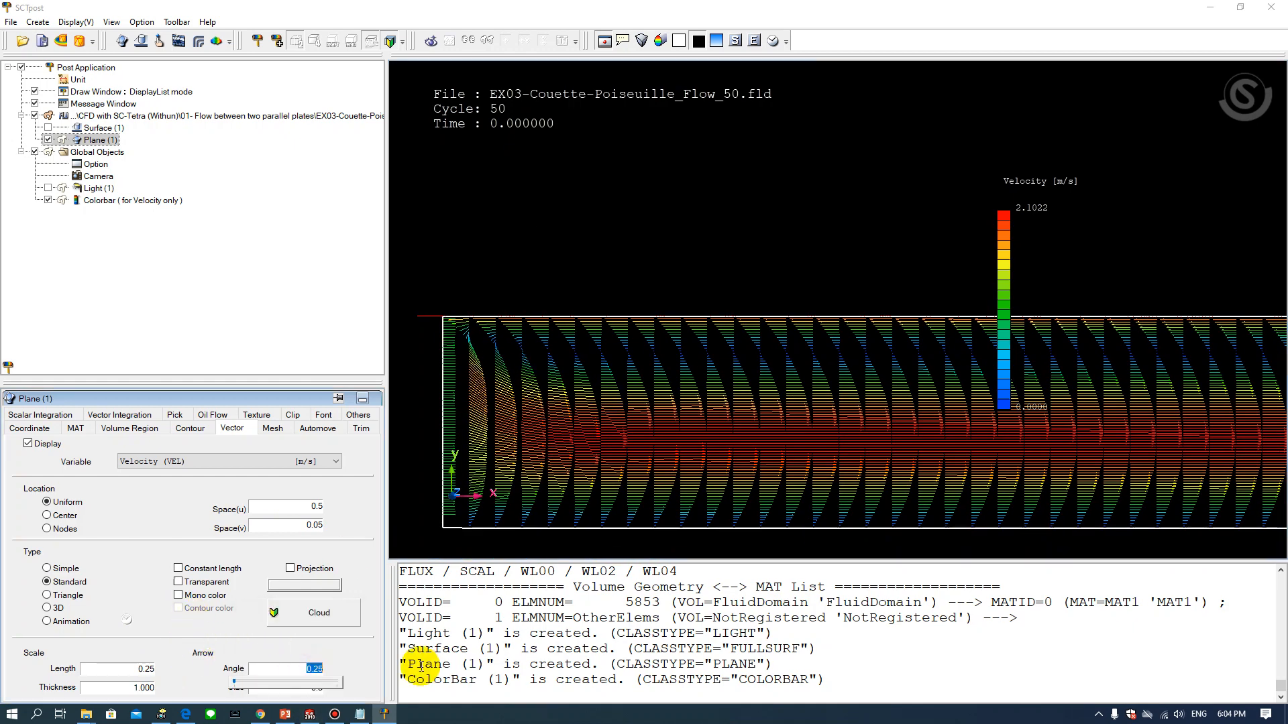
pyautogui.write('0.5')
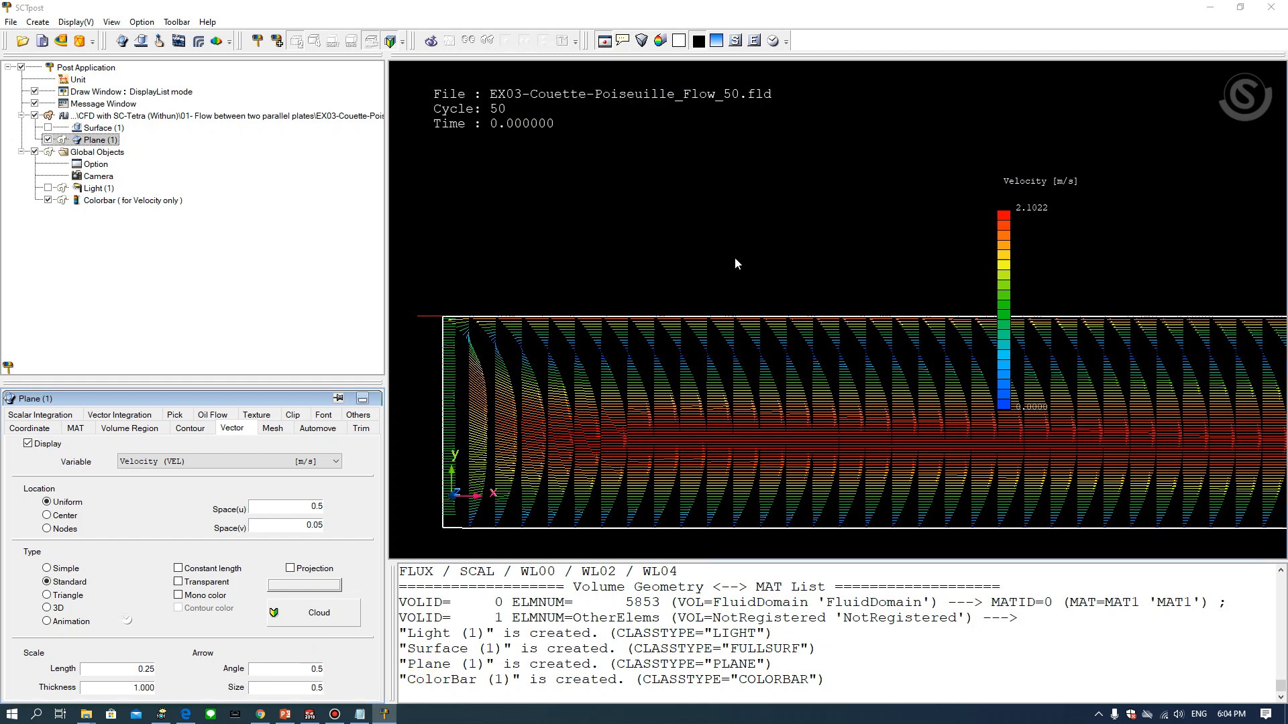
pyautogui.scroll(1, 536, 345)
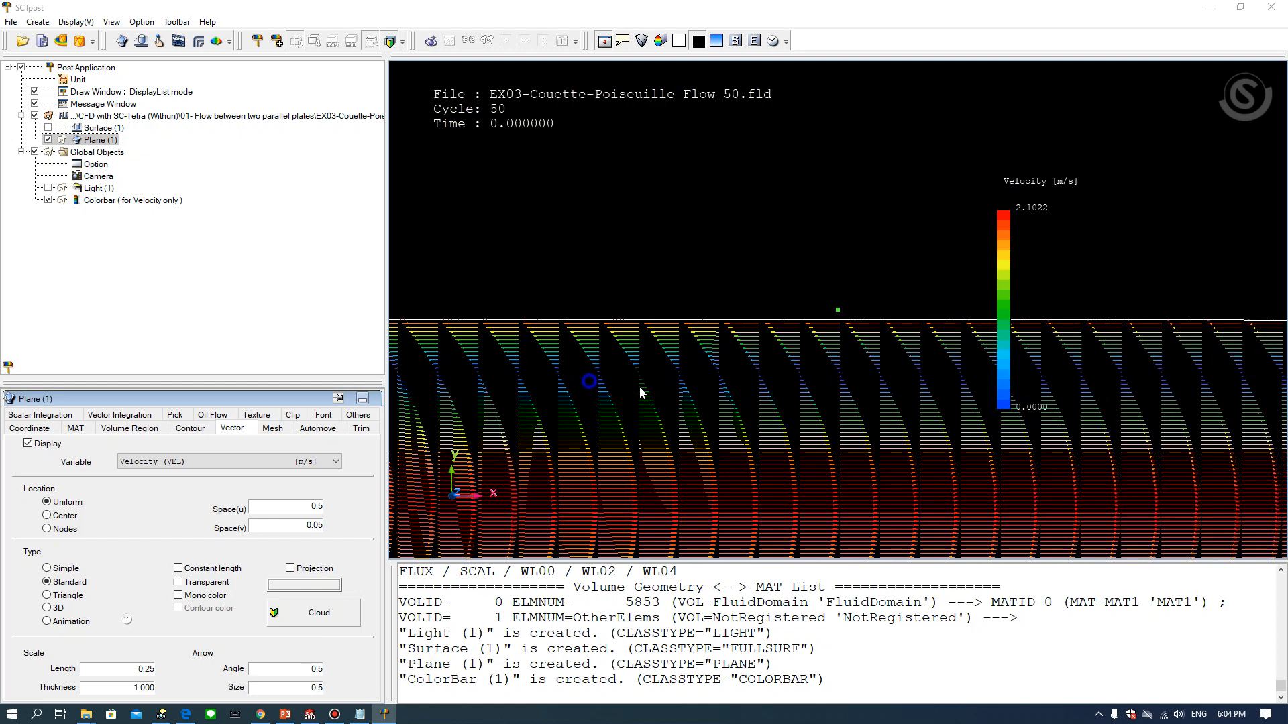
# Try an arrow size of 0.75 for the velocity vectors
pyautogui.doubleClick(279, 686)
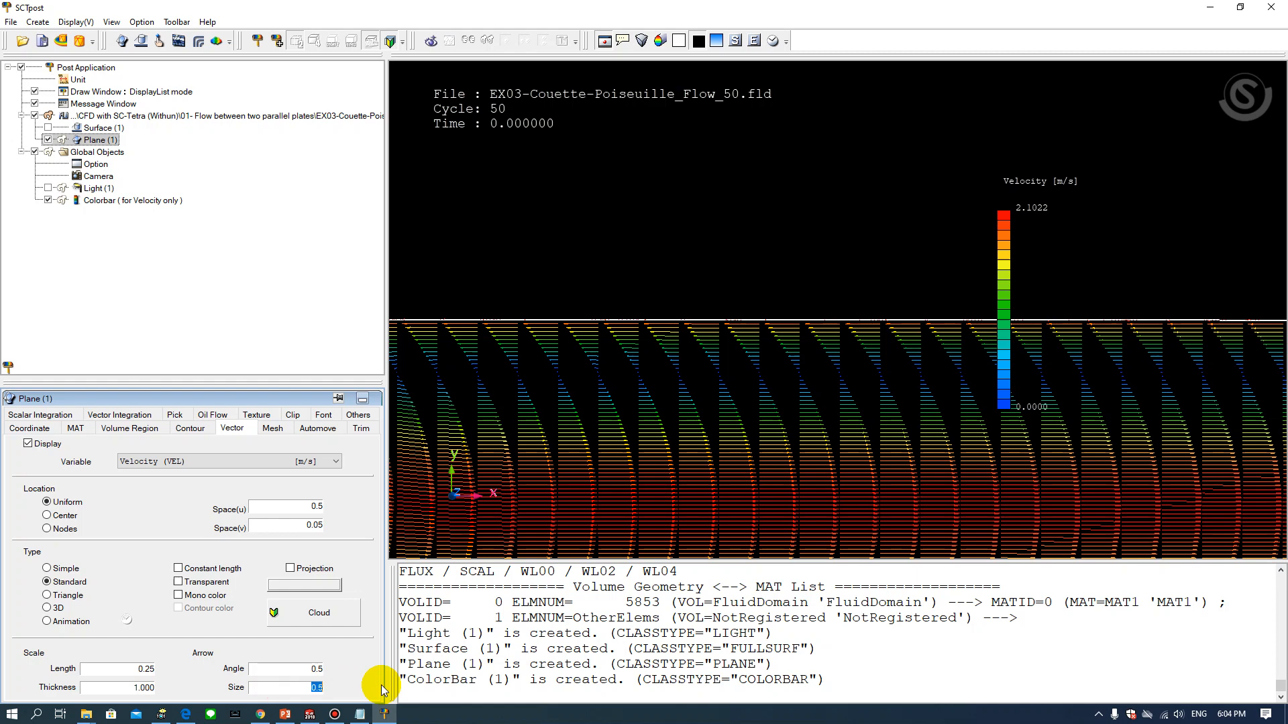
pyautogui.write('0.75')
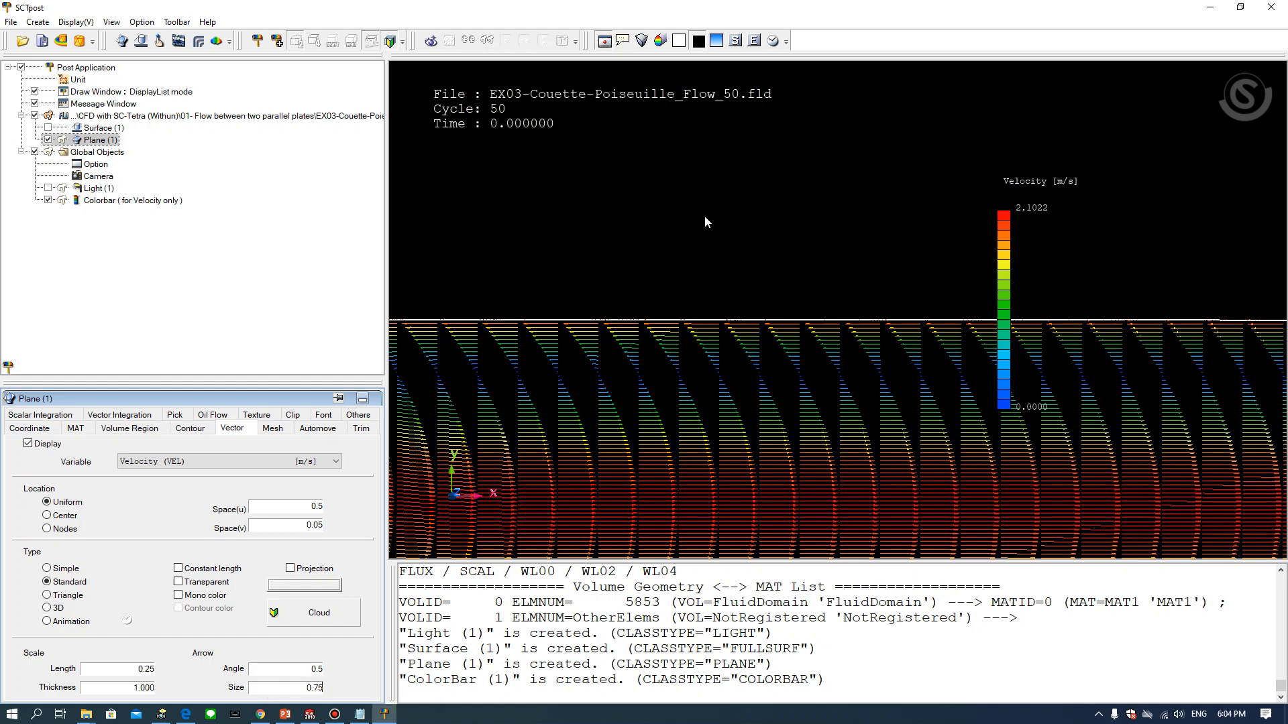
pyautogui.click(705, 216)
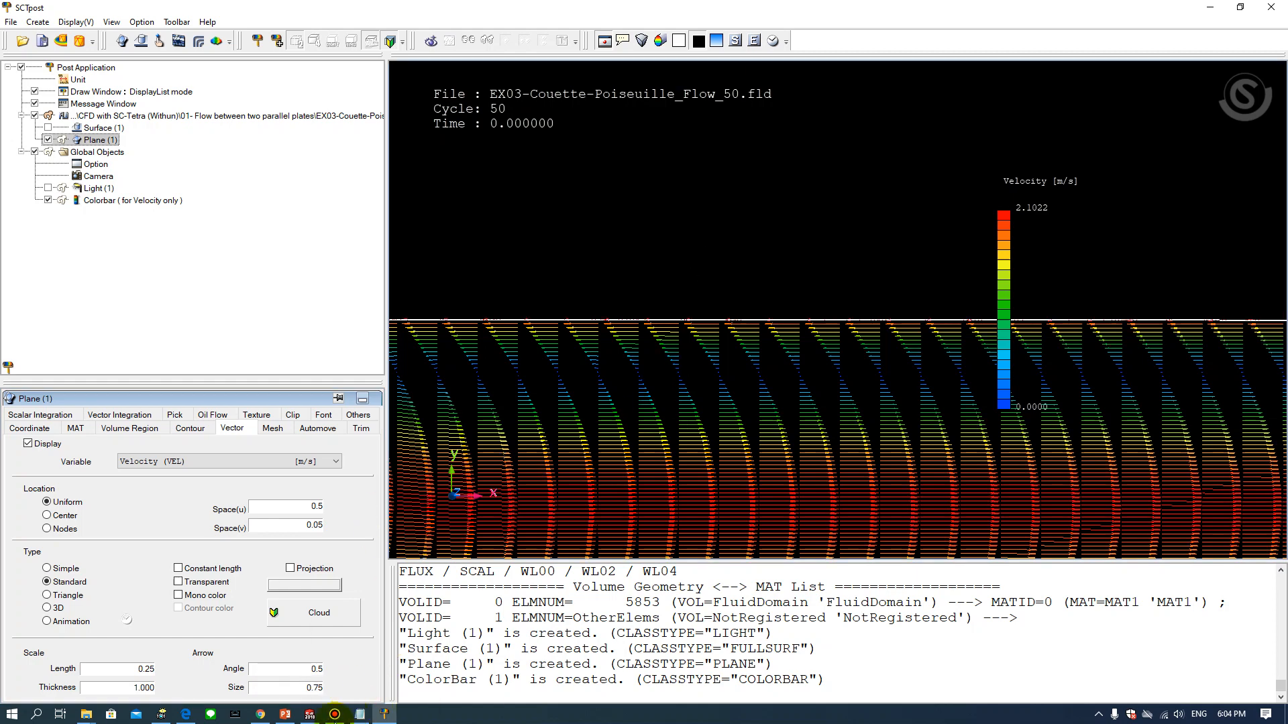
# Set the arrow size of the velocity vectors to 1 and inspect the profiles near the inlet
pyautogui.doubleClick(290, 685)
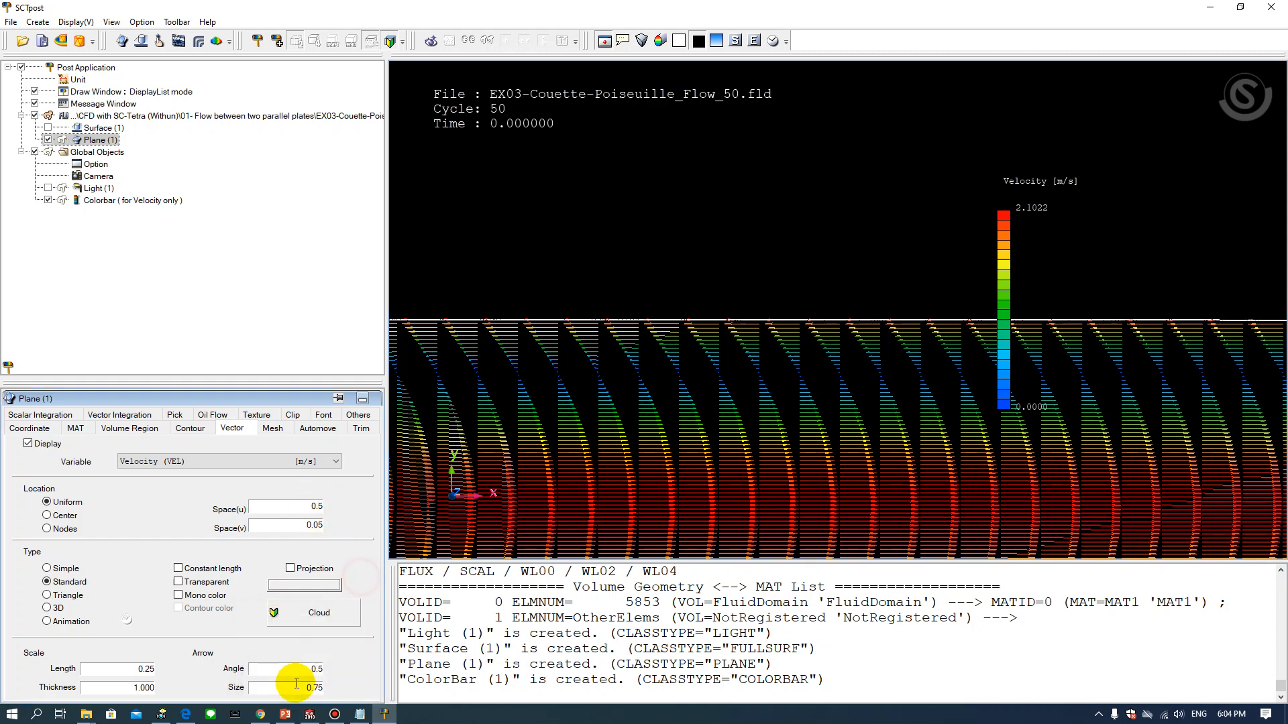
pyautogui.write('0.1')
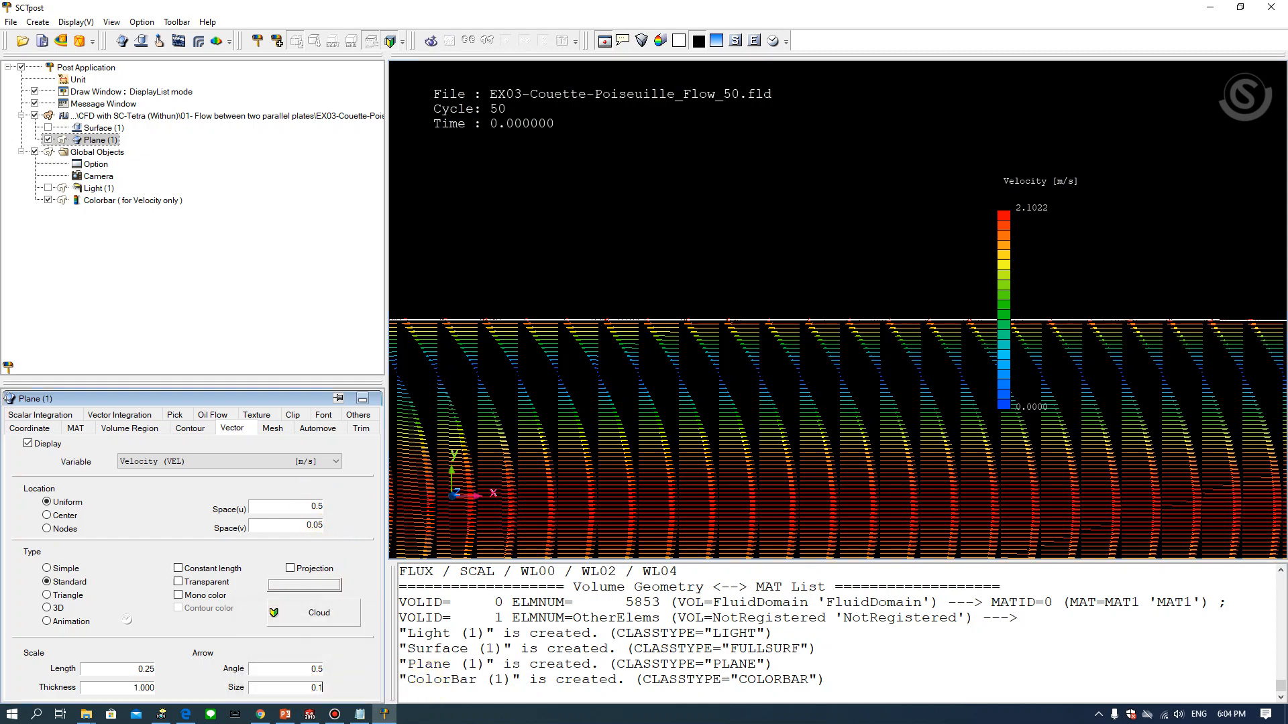
pyautogui.press('BackSpace')
pyautogui.moveTo(735, 480); pyautogui.dragTo(675, 413, button='middle')
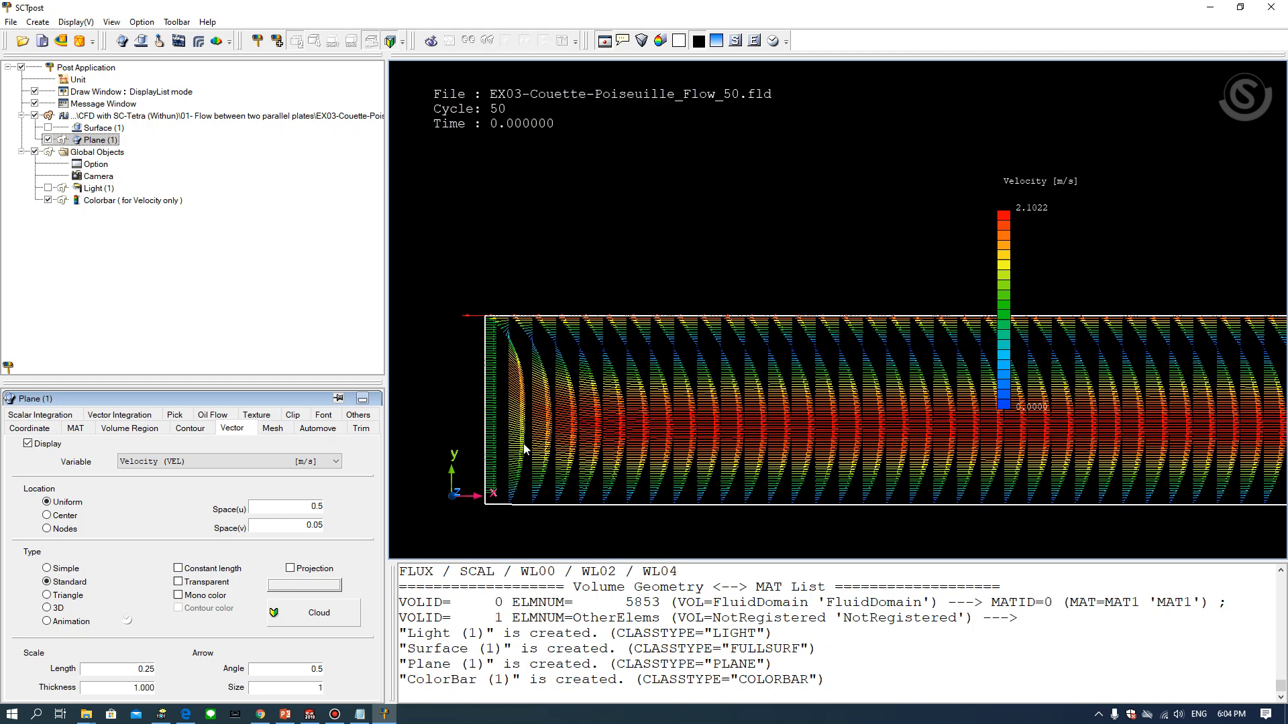
pyautogui.scroll(3, 763, 375)
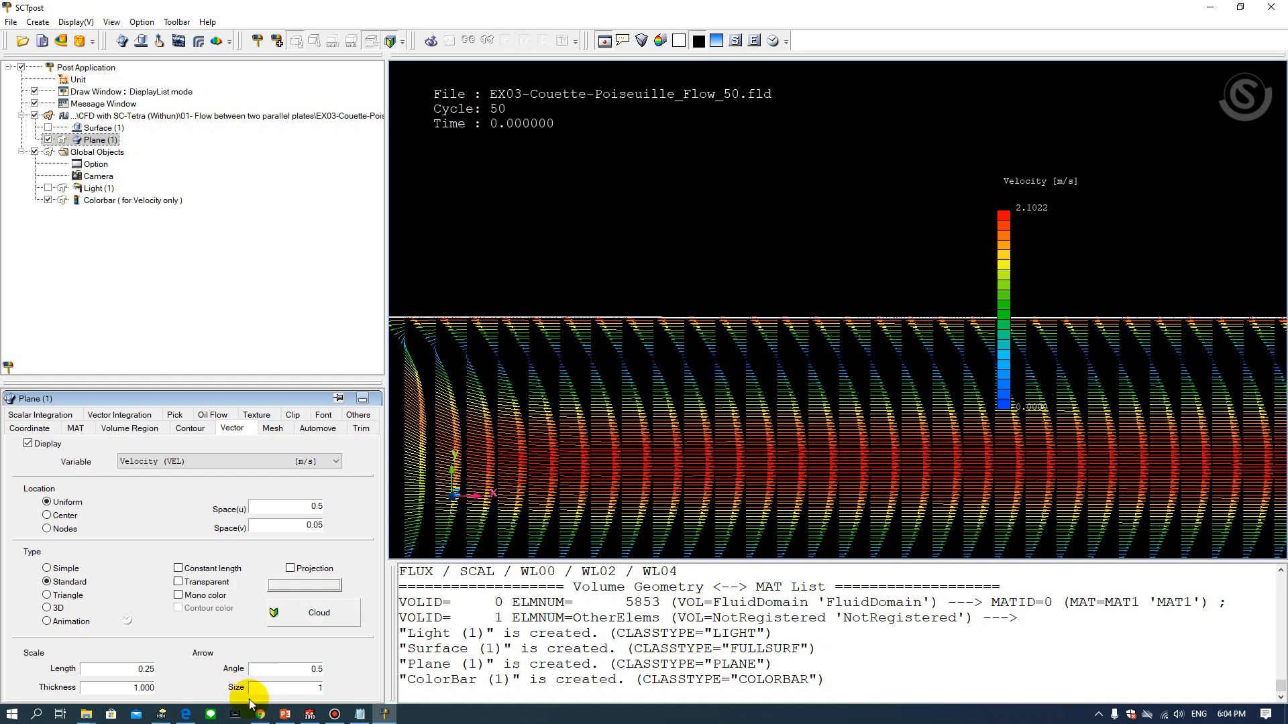
# Set the Space(u) spacing of the velocity vectors to 1 and examine the profiles across the full channel height
pyautogui.doubleClick(312, 506)
pyautogui.write('1')
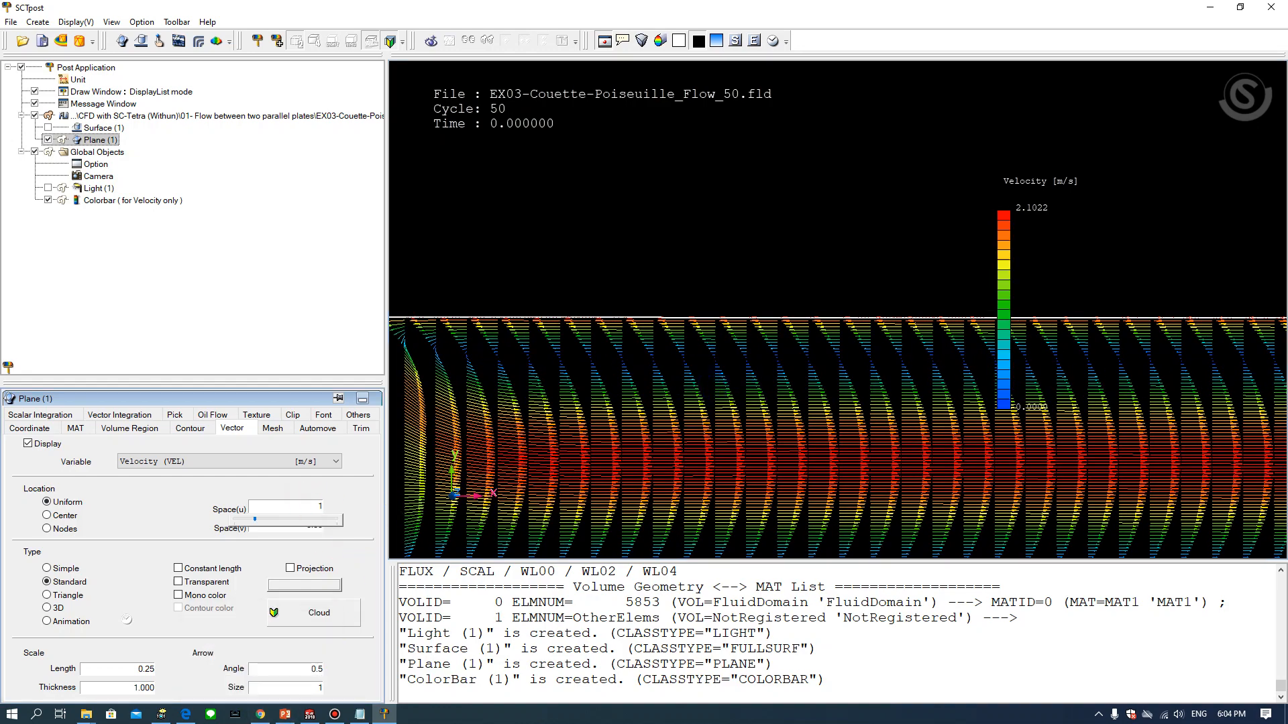
pyautogui.click(274, 488)
pyautogui.press('Return')
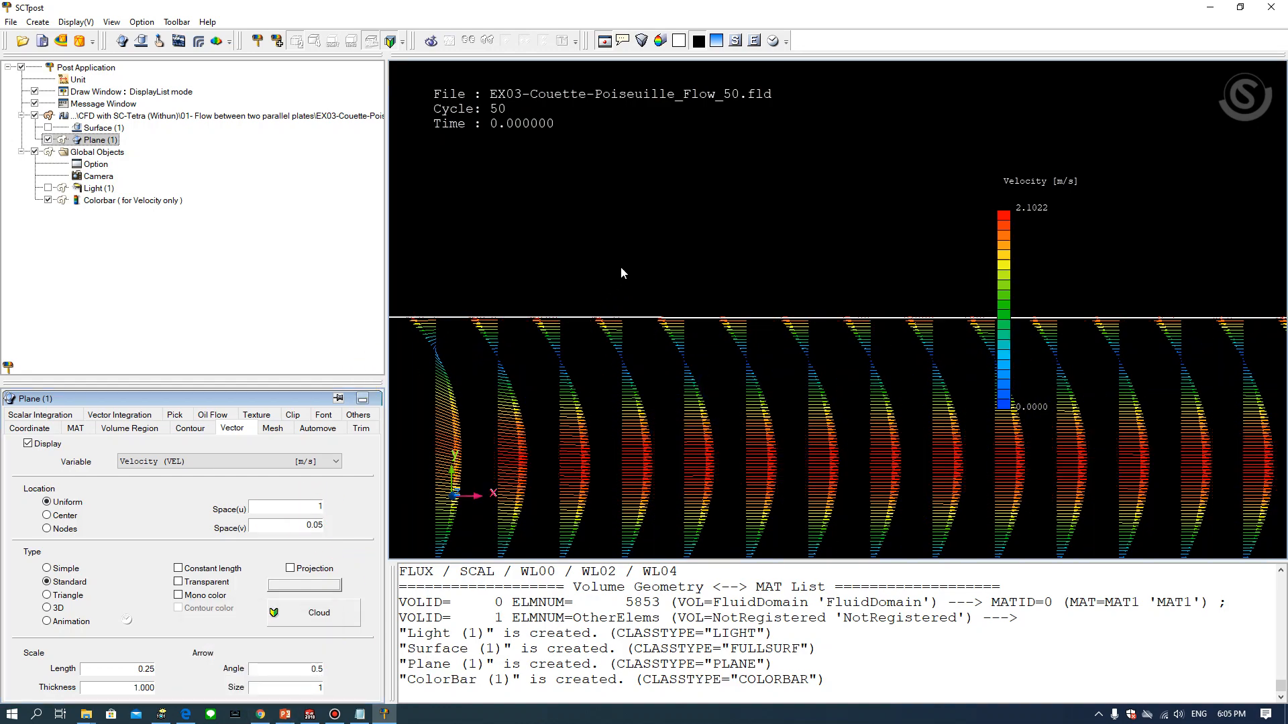
pyautogui.moveTo(961, 475); pyautogui.dragTo(811, 273, button='right')
pyautogui.moveTo(858, 355); pyautogui.dragTo(811, 354, button='right')
pyautogui.scroll(-2, 834, 314)
pyautogui.scroll(-2, 825, 356)
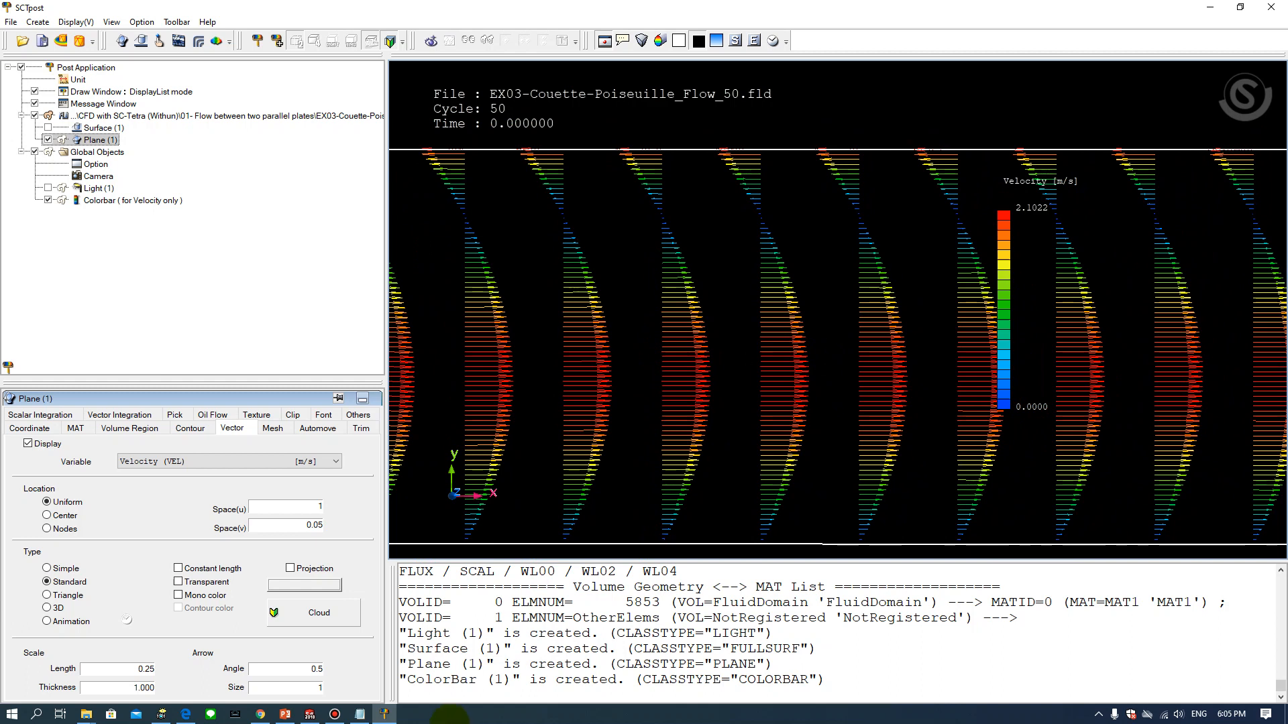
# Switch to the Intro to CFD presentation in PowerPoint, maximise it, and start the slide show from slide 16 with the flow examples
pyautogui.moveTo(288, 716)
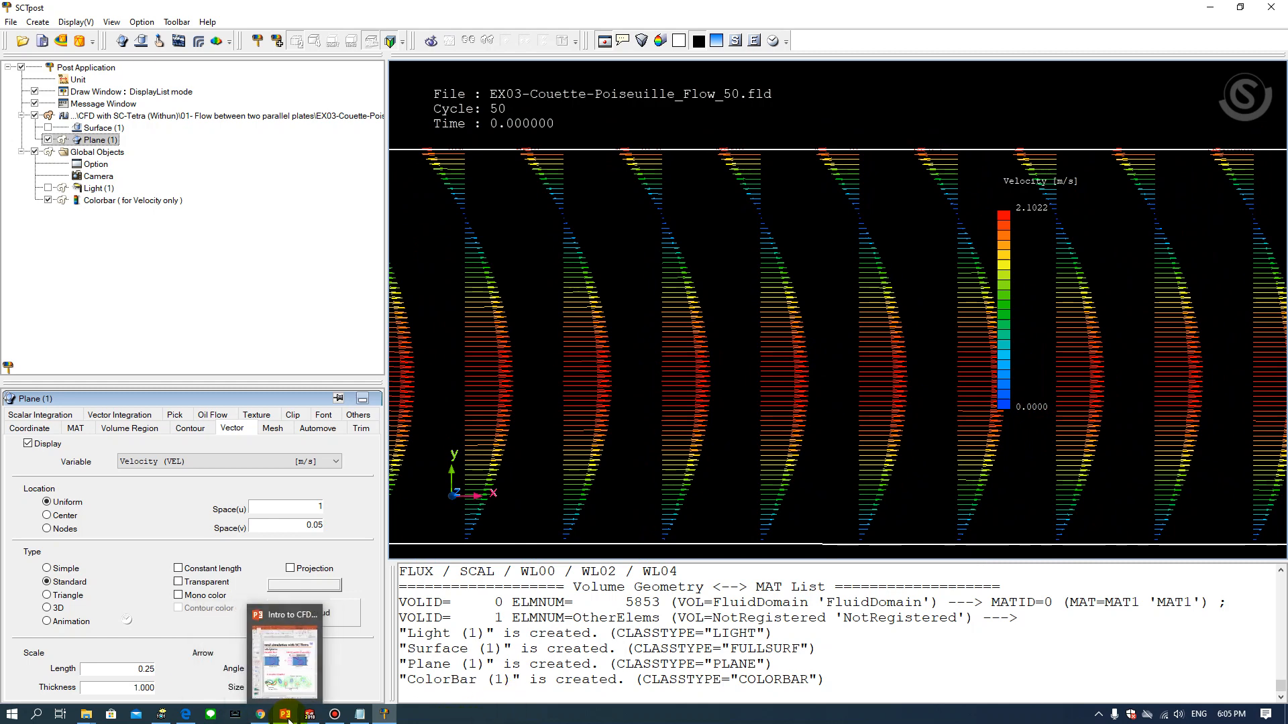
pyautogui.click(285, 660)
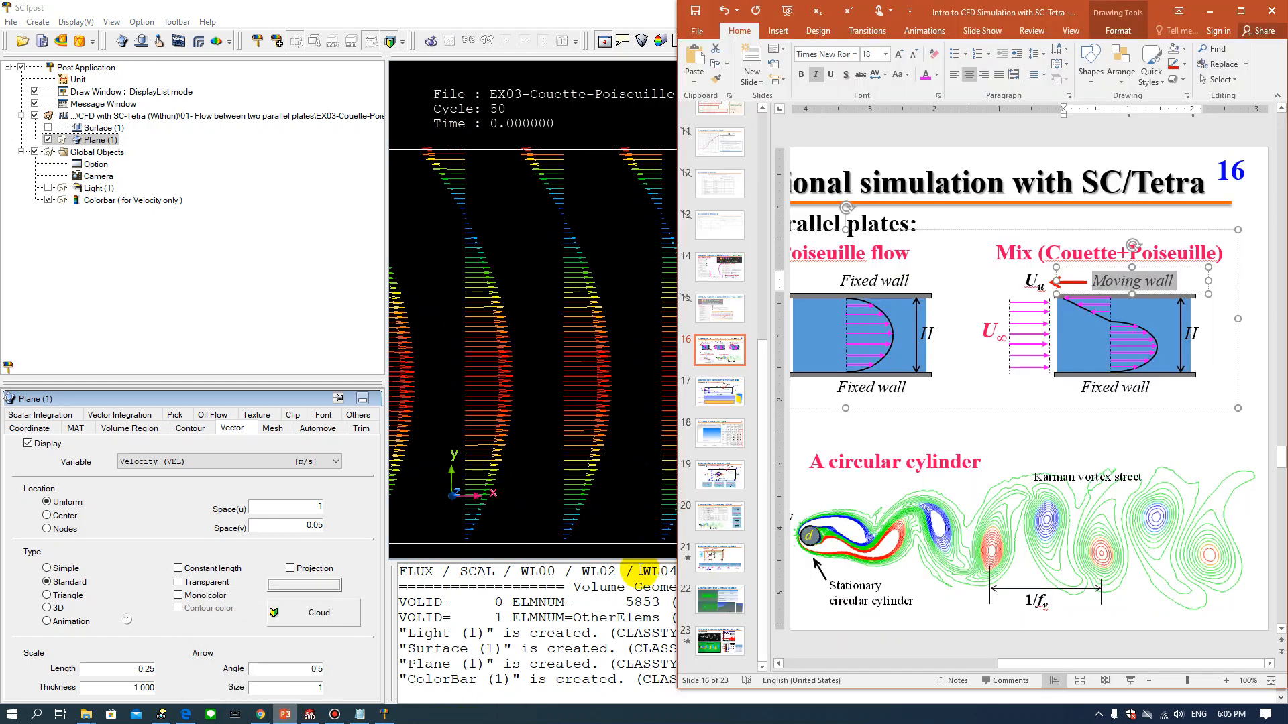
pyautogui.click(1240, 11)
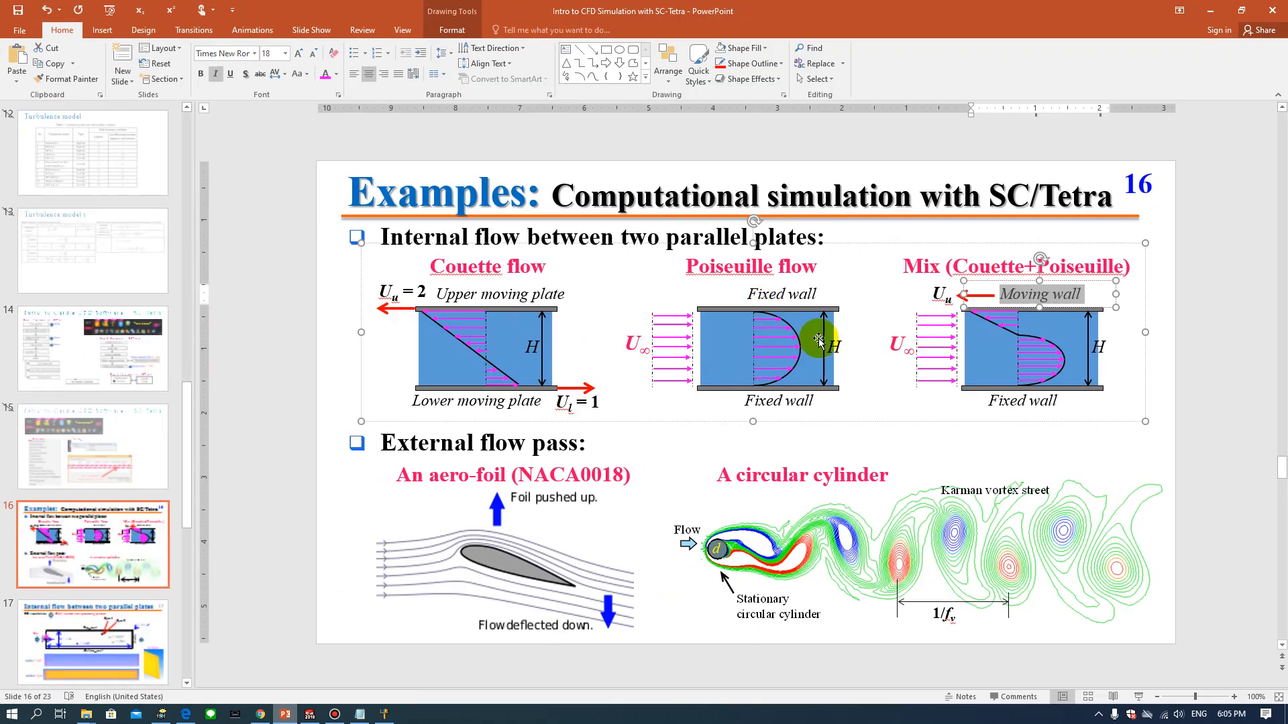
pyautogui.scroll(1, 1256, 325)
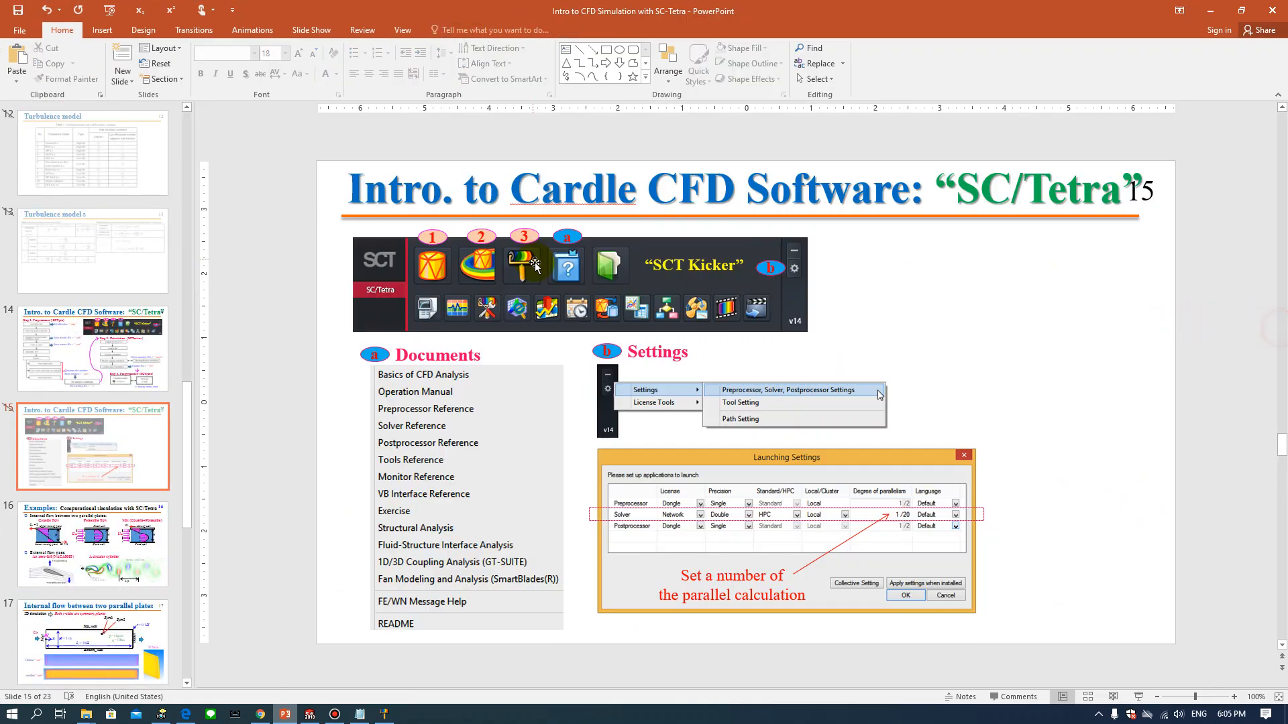
pyautogui.click(111, 541)
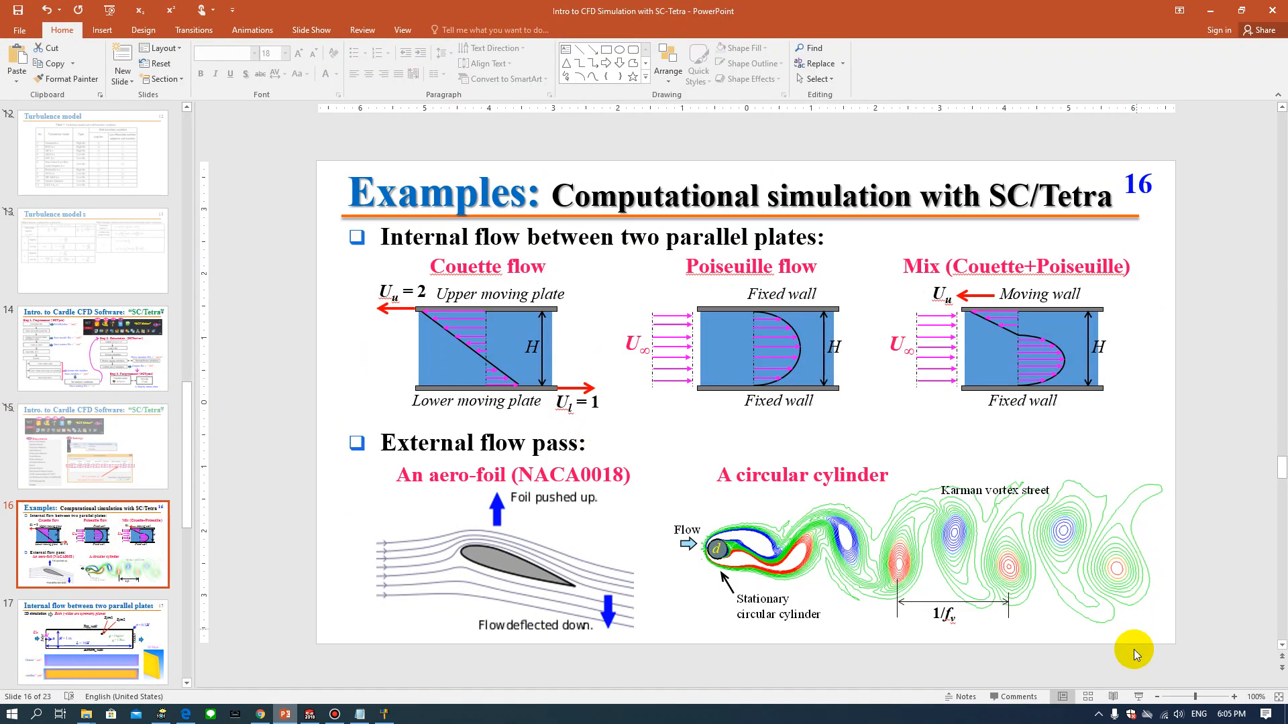
pyautogui.click(1138, 696)
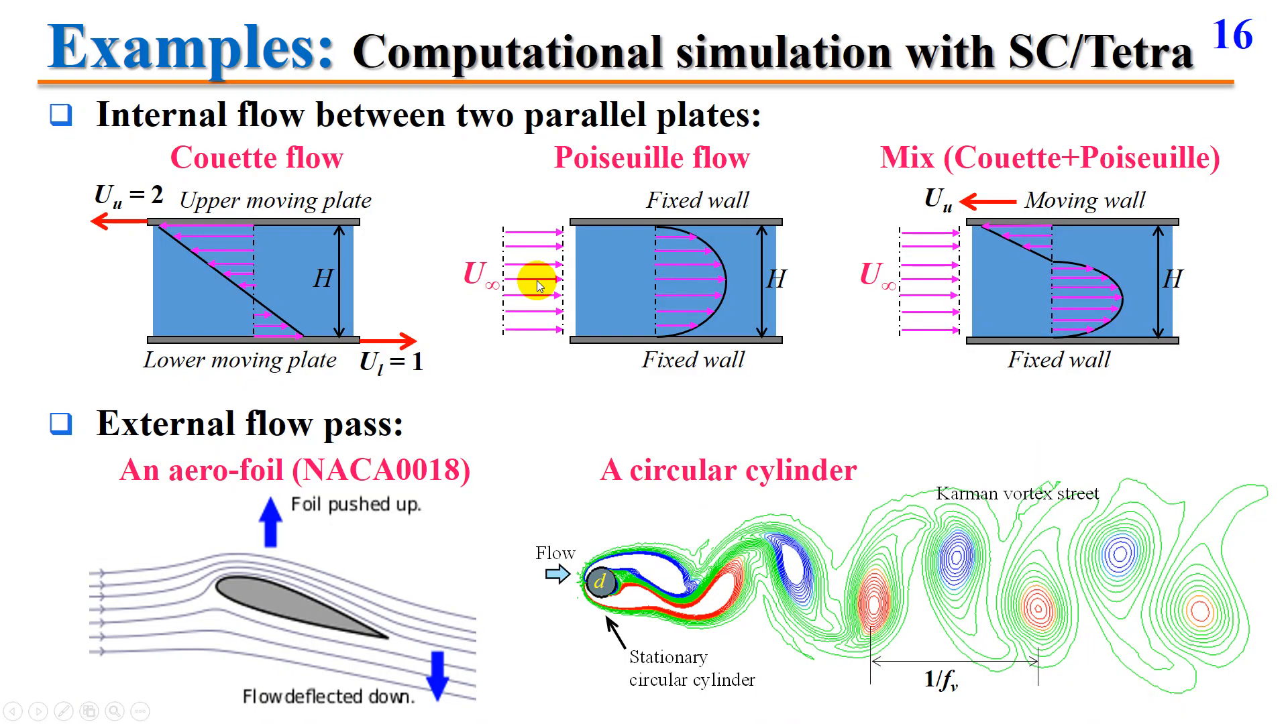